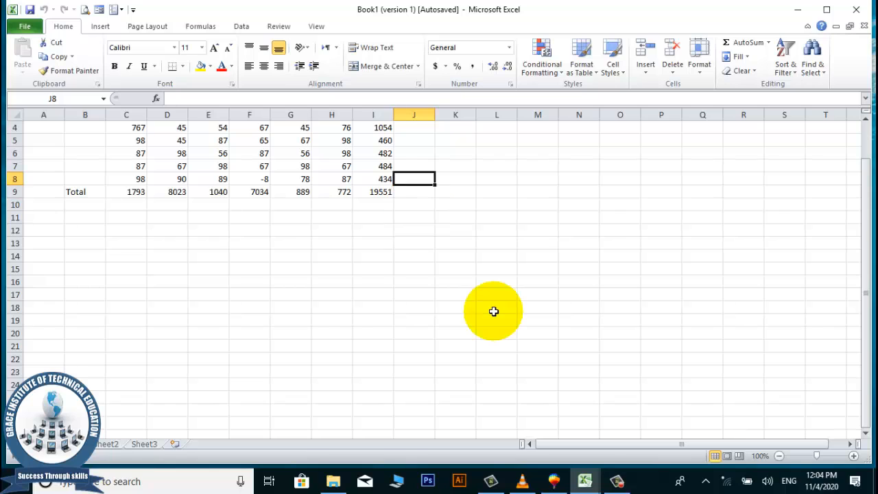
# Browse the totals table and the empty columns beside it out to column T.
pyautogui.press('Right')
pyautogui.press('Left')
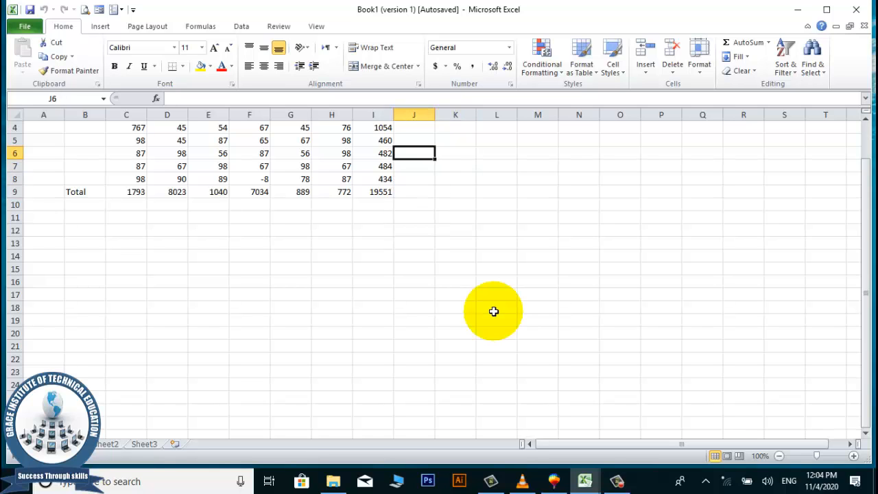
pyautogui.press('Down')
pyautogui.press('Down')
pyautogui.press('Down')
pyautogui.press('Down')
pyautogui.press('Left')
pyautogui.press('Left')
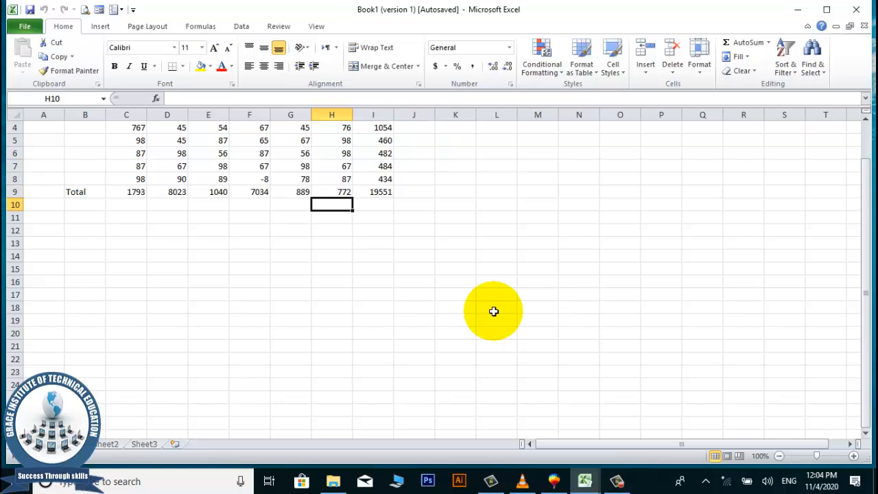
pyautogui.press('Right')
pyautogui.press('Right')
pyautogui.press('Right')
pyautogui.press('Up')
pyautogui.press('Up')
pyautogui.press('Up')
pyautogui.press('Up')
pyautogui.press('Right')
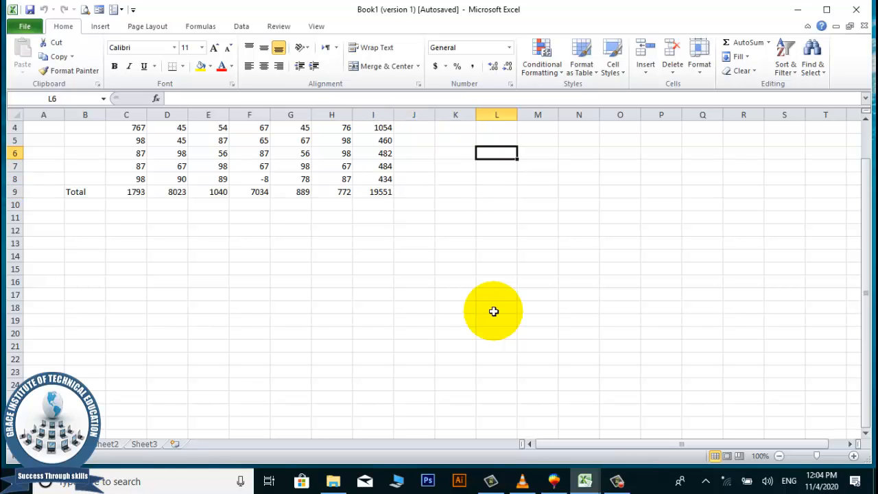
pyautogui.press('Right')
pyautogui.press('Right')
pyautogui.press('Right')
pyautogui.press('Right')
pyautogui.press('Right')
pyautogui.press('Right')
pyautogui.press('Right')
pyautogui.press('Right')
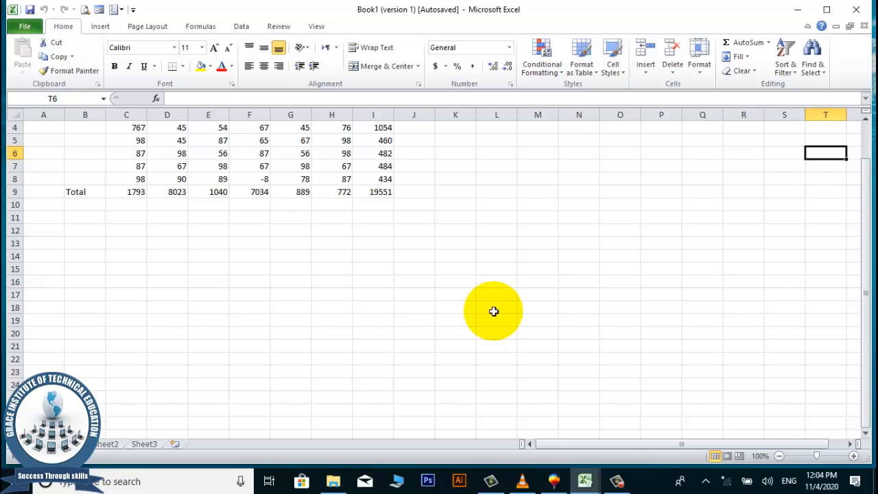
pyautogui.scroll(-4, 356, 319)
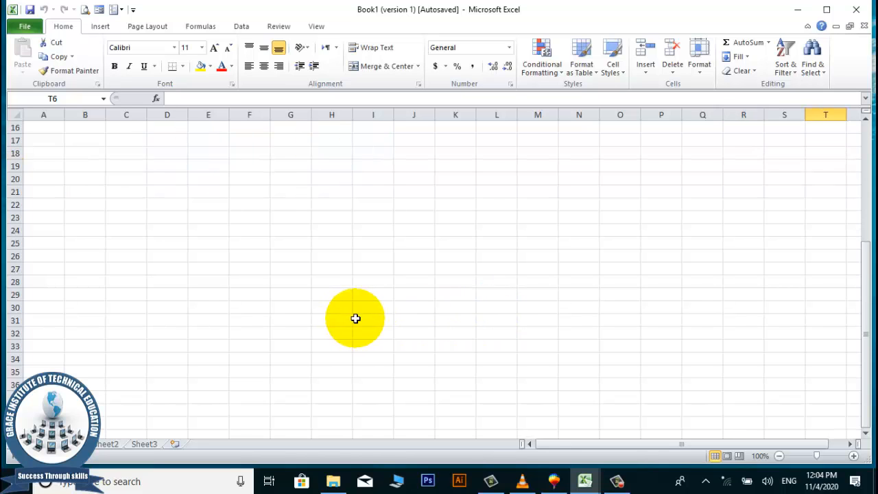
pyautogui.scroll(1, 356, 319)
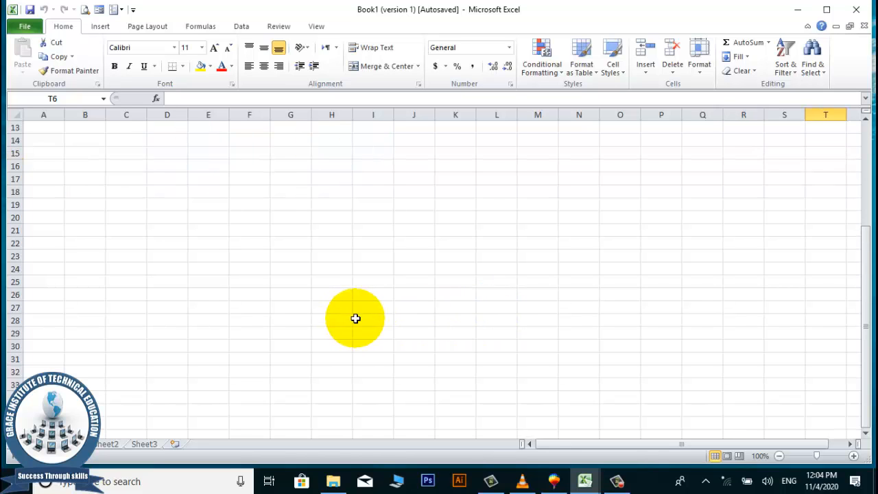
pyautogui.scroll(1, 355, 319)
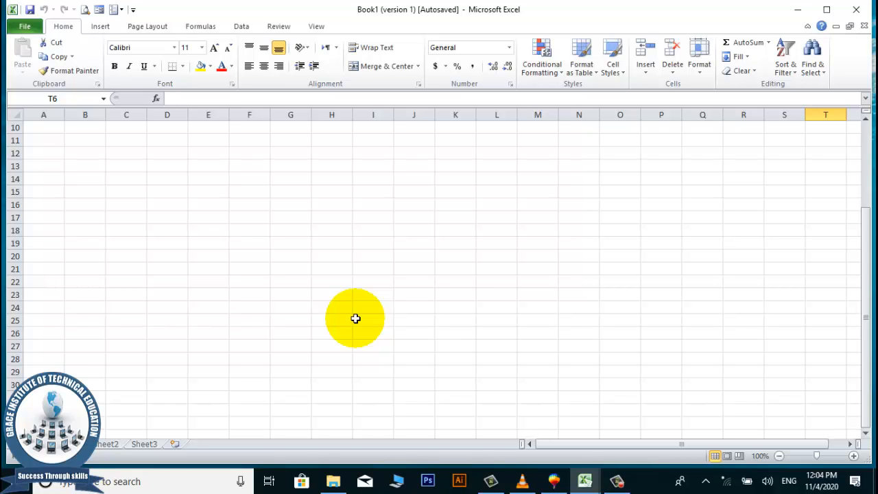
pyautogui.hotkey('ctrl', 'n')
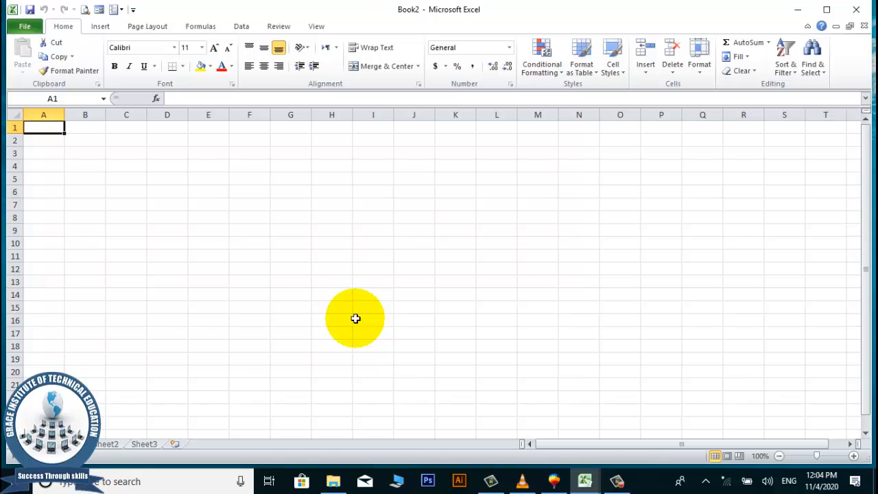
pyautogui.click(255, 214)
pyautogui.click(226, 181)
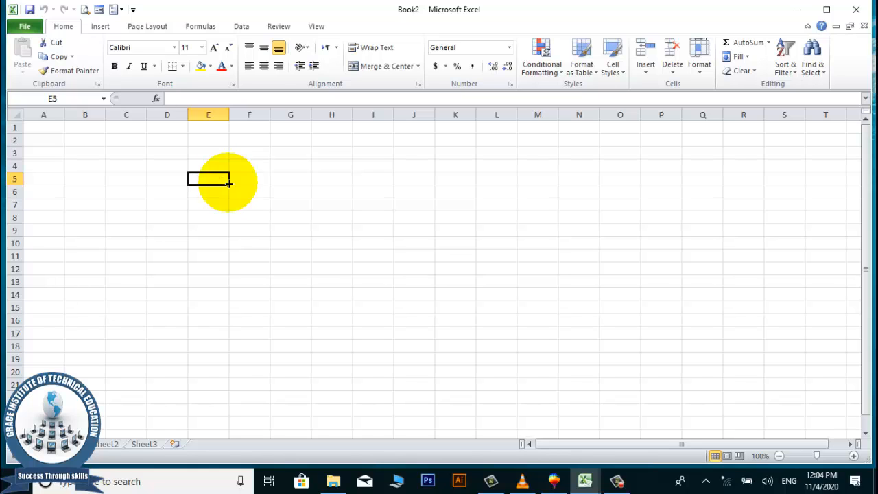
pyautogui.click(616, 482)
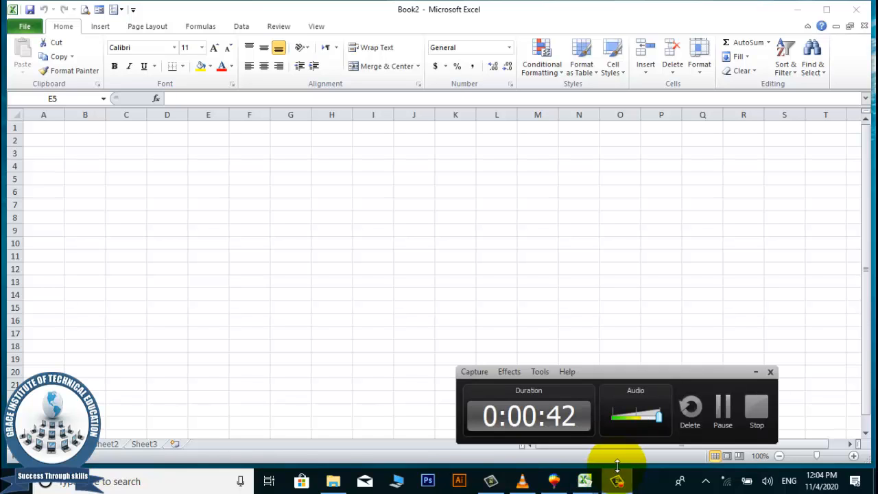
pyautogui.click(724, 411)
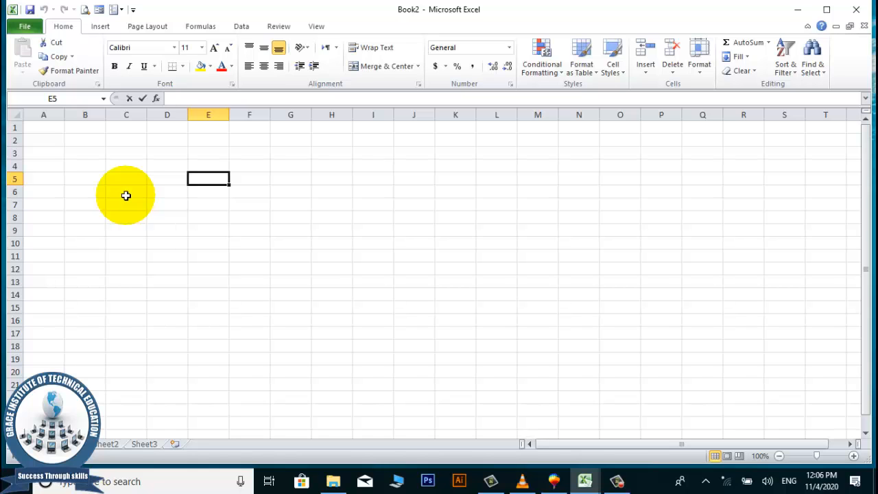
# Enter '1. Working With Excel spread sheet. Short Keys' in cell E5, fixing the typo.
pyautogui.write('1.')
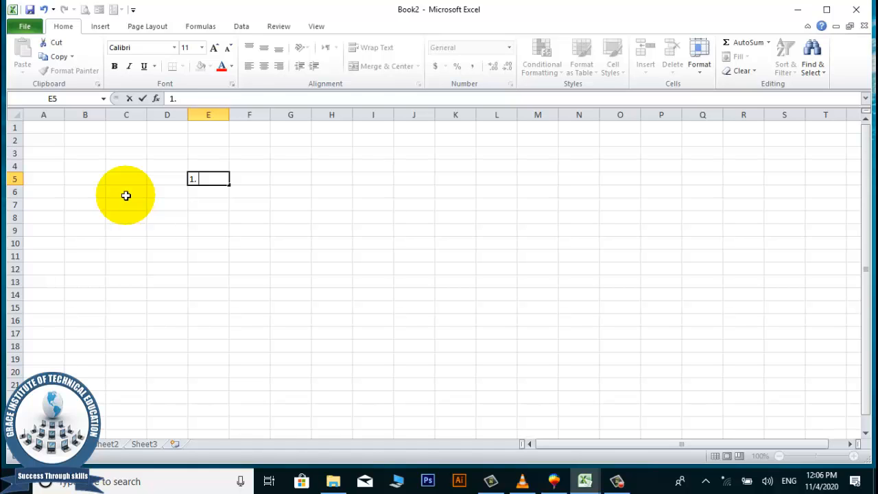
pyautogui.write('Working')
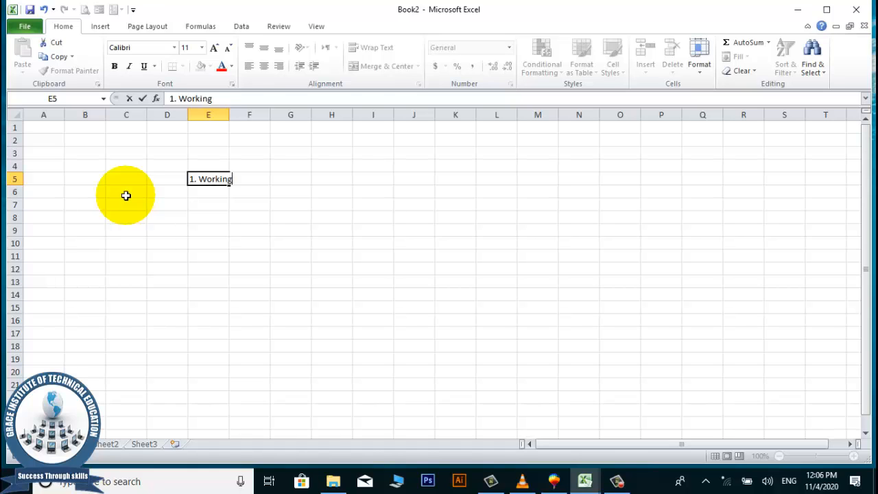
pyautogui.write(' With Excel SH')
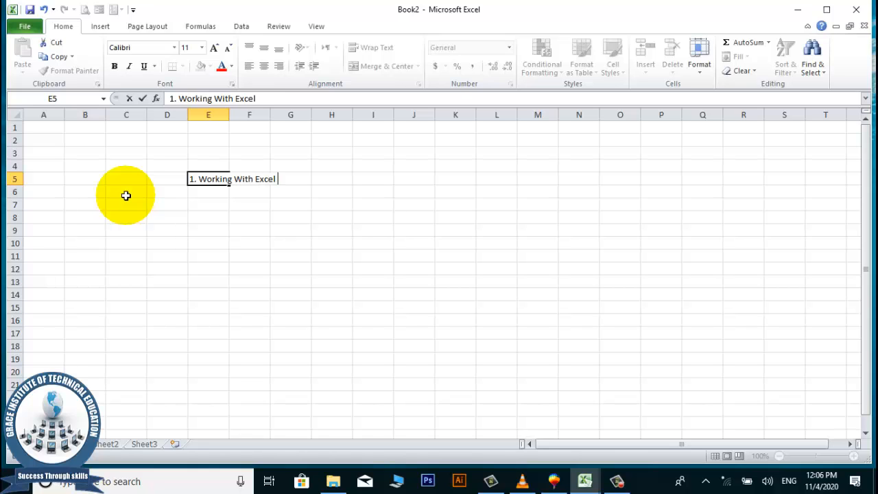
pyautogui.press('BackSpace')
pyautogui.press('BackSpace')
pyautogui.write('spread sheet')
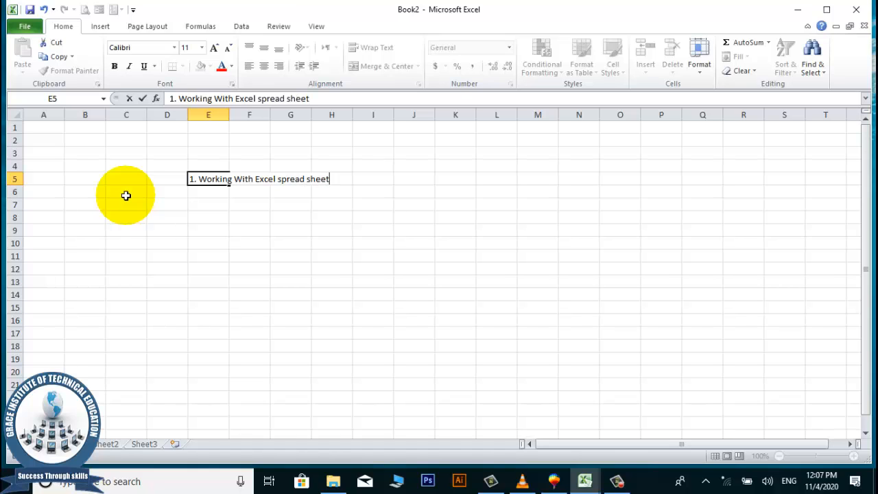
pyautogui.write('. Short Keys')
pyautogui.press('Return')
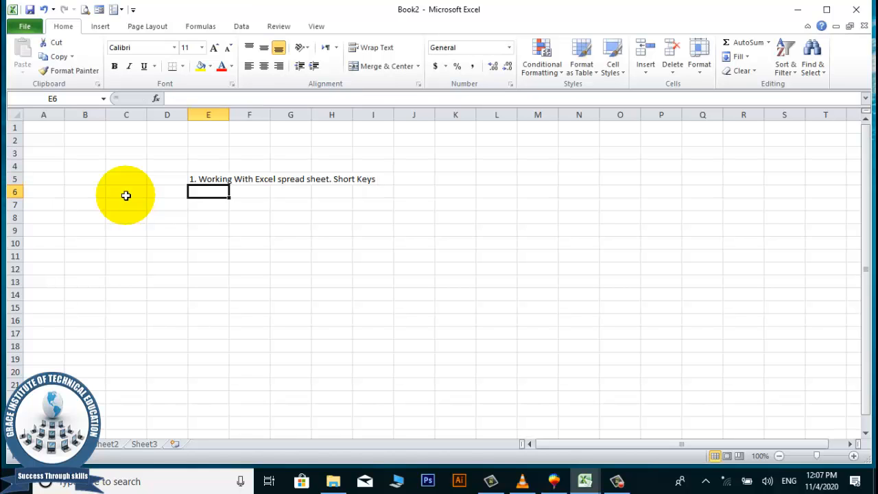
# Zoom in to 145% and enter '2. AutoFill Numbering List' in cell E6.
pyautogui.scroll(1, 251, 209)
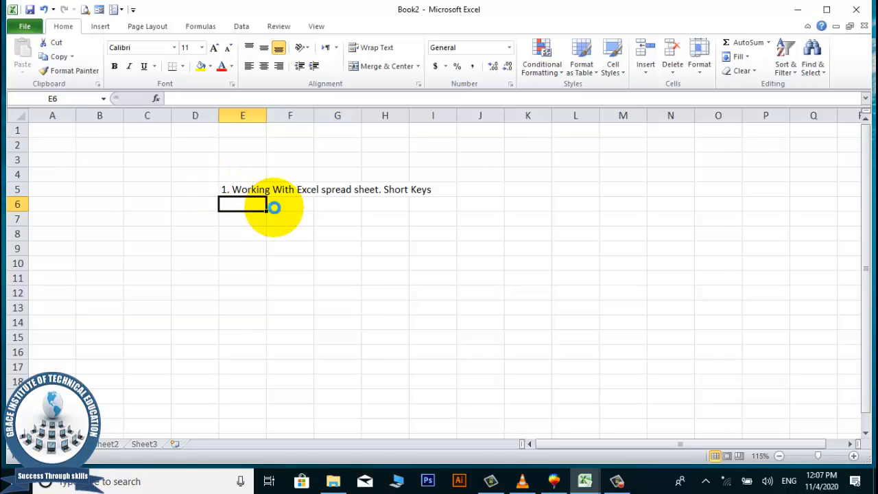
pyautogui.scroll(2, 274, 207)
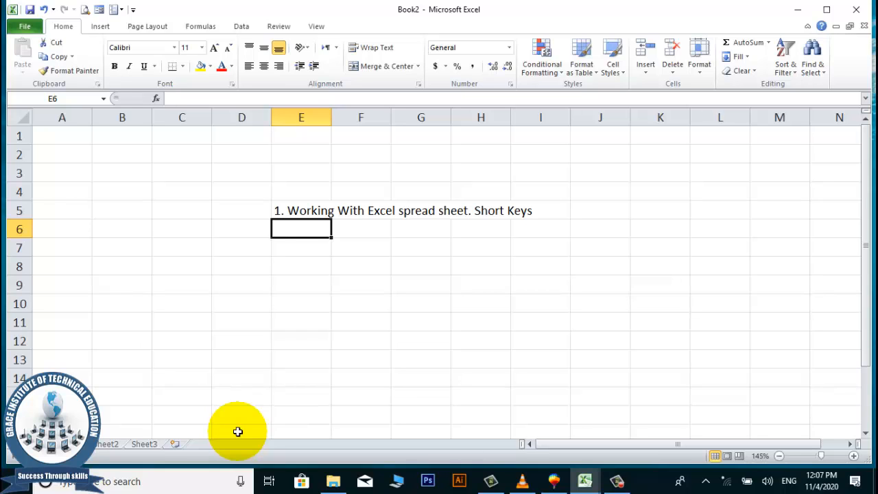
pyautogui.write('2.')
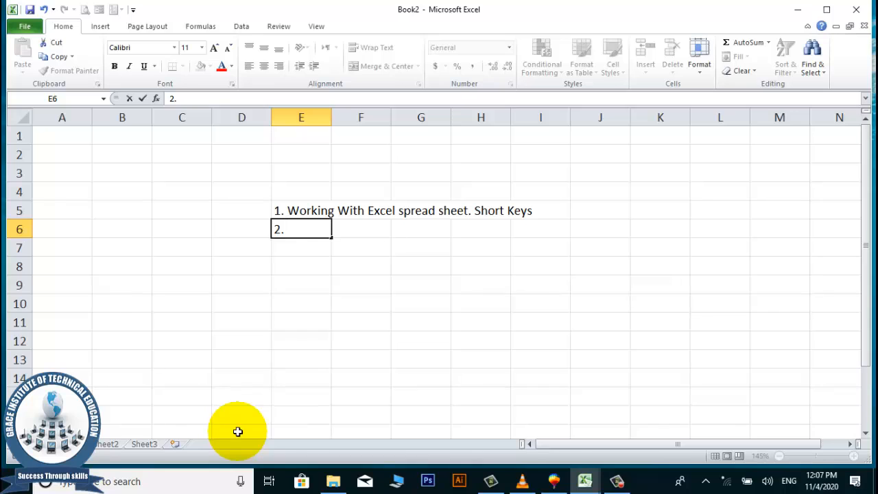
pyautogui.write(' Auto Start')
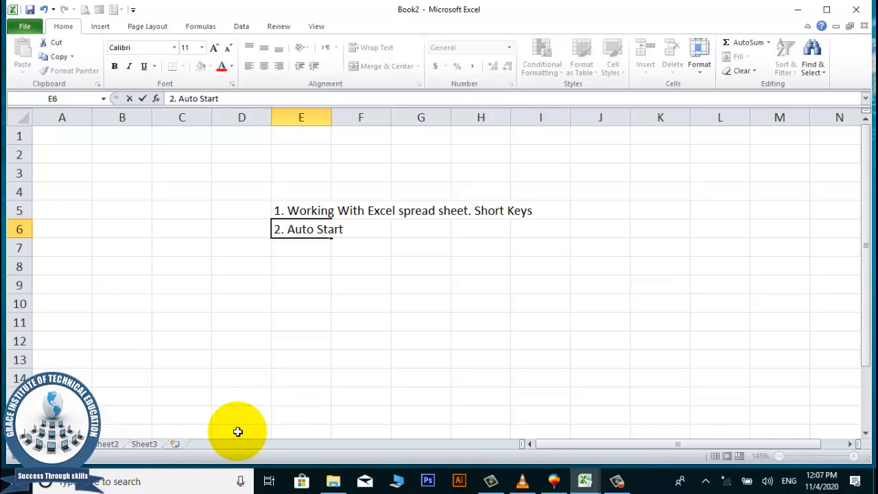
pyautogui.press('BackSpace')
pyautogui.press('BackSpace')
pyautogui.press('BackSpace')
pyautogui.press('BackSpace')
pyautogui.press('BackSpace')
pyautogui.press('BackSpace')
pyautogui.press('BackSpace')
pyautogui.write('Fill Numberin')
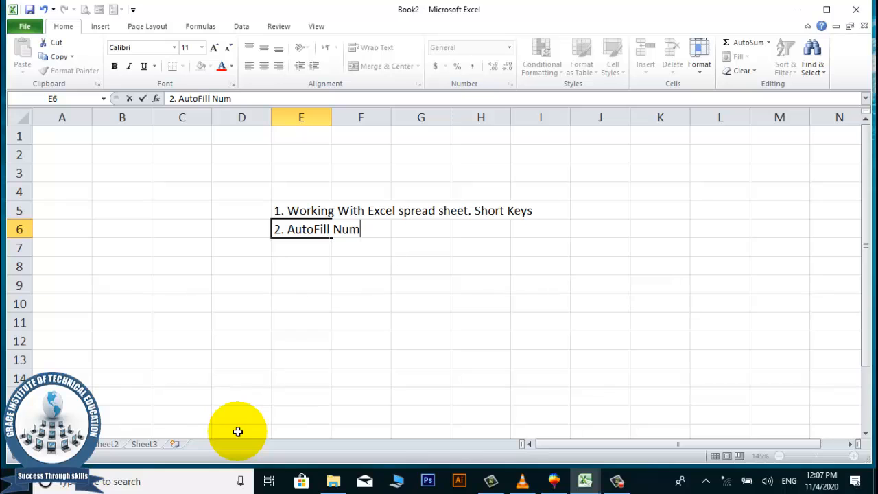
pyautogui.write('g List')
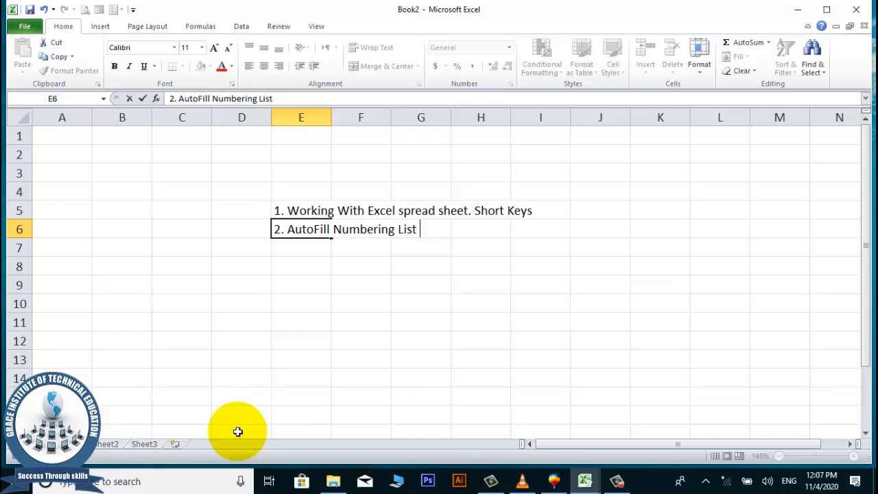
pyautogui.press('Return')
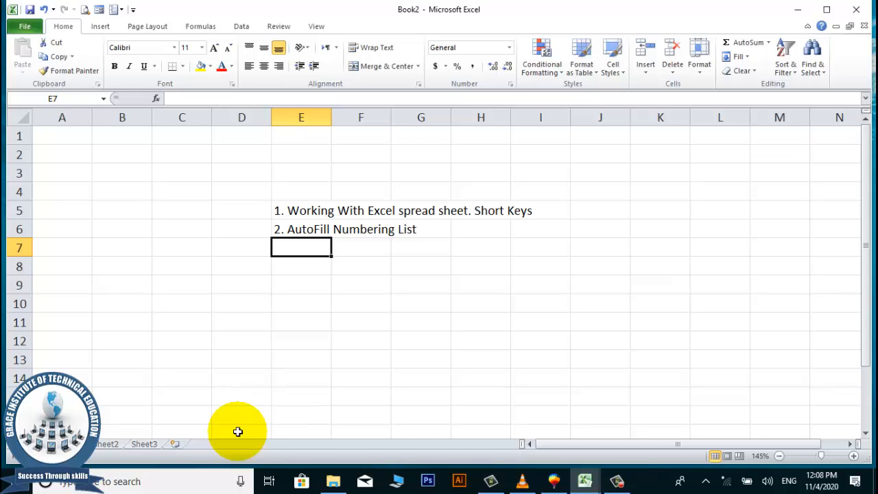
# Type '3. Autofill Days' into cell E7.
pyautogui.write('3. A')
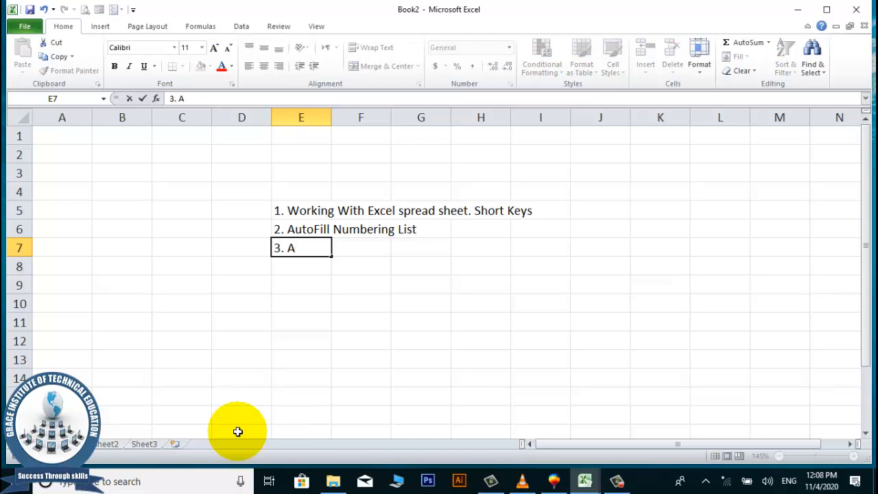
pyautogui.write('utofill')
pyautogui.write('Days')
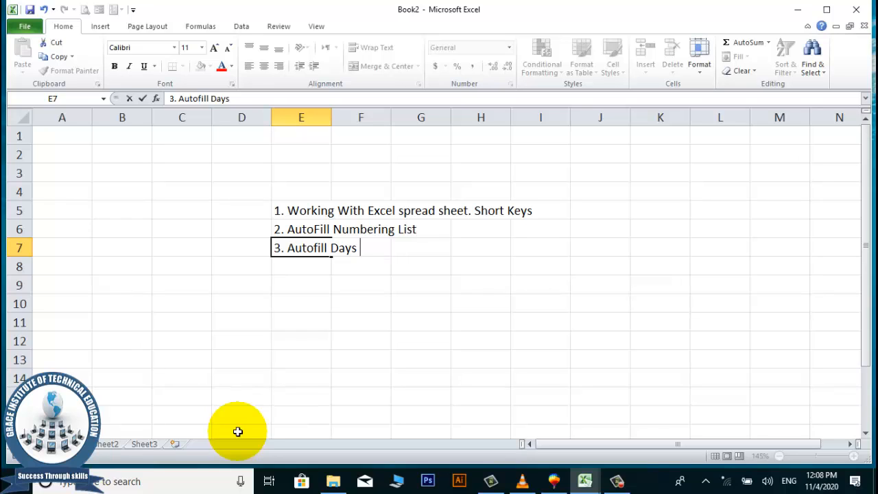
# Finish '3. Autofill Days Name' and start E8 with '4. Auto Fill Months Names'.
pyautogui.write('Name')
pyautogui.press('Return')
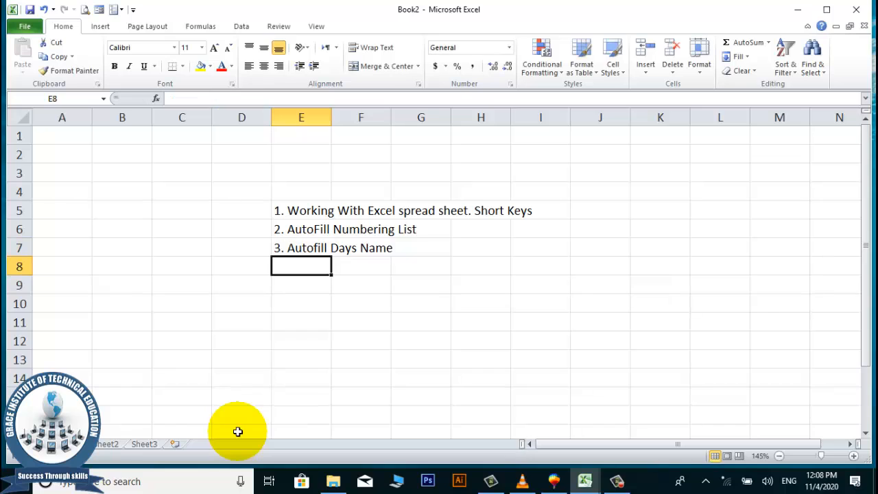
pyautogui.write('5')
pyautogui.press('BackSpace')
pyautogui.write('4')
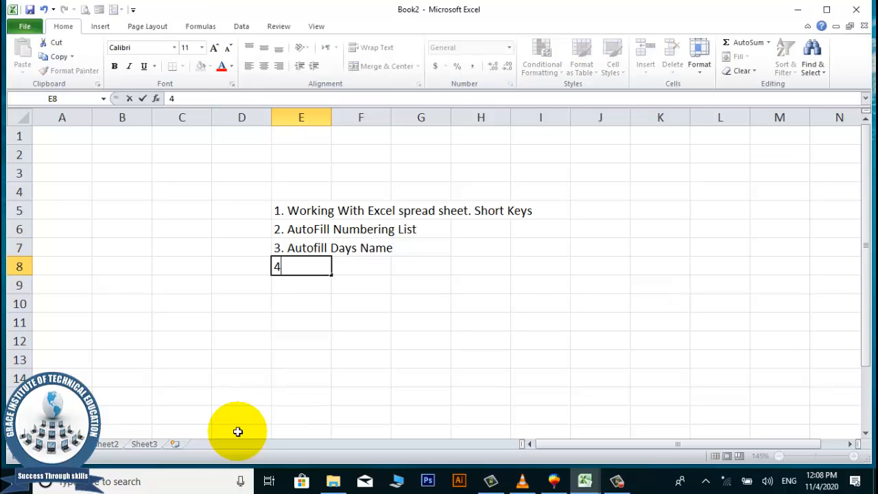
pyautogui.write('. Auto Fill Monts')
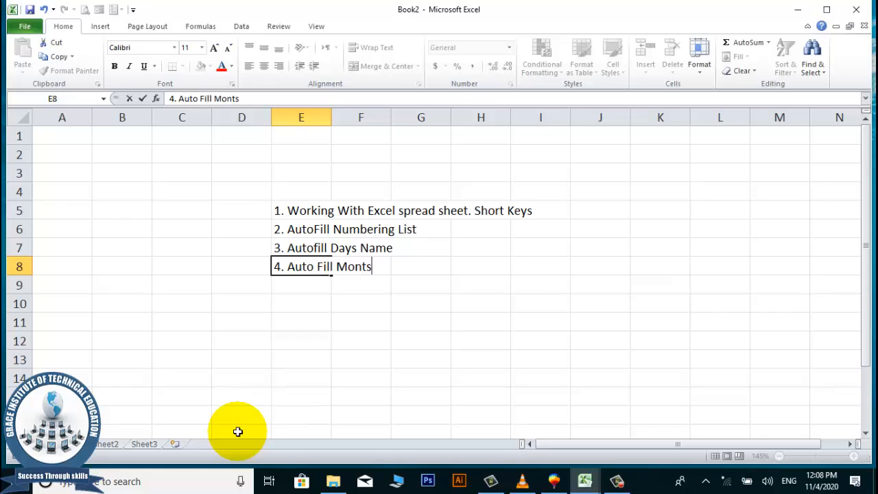
pyautogui.press('BackSpace')
pyautogui.write('hs Names')
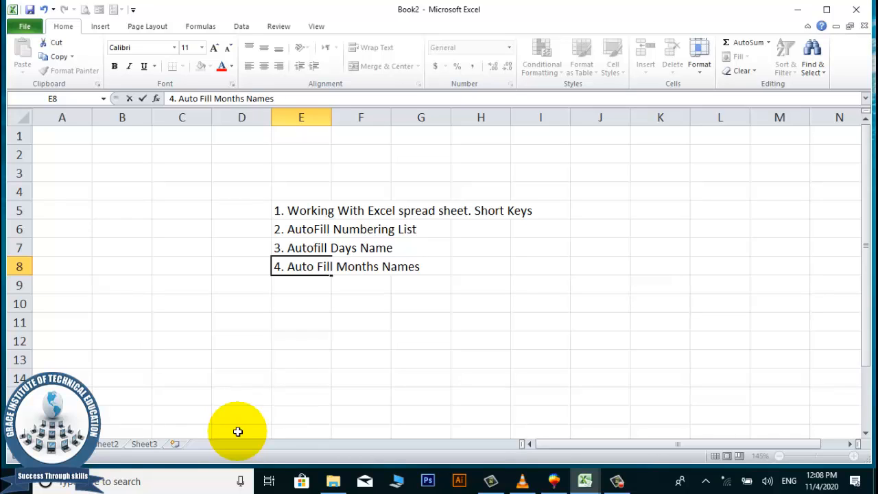
pyautogui.press('BackSpace')
# Complete E8 with 'Short and full form' and enter '5. Add New Names list To Custom Lists Galary' in E9.
pyautogui.write('Short and ful')
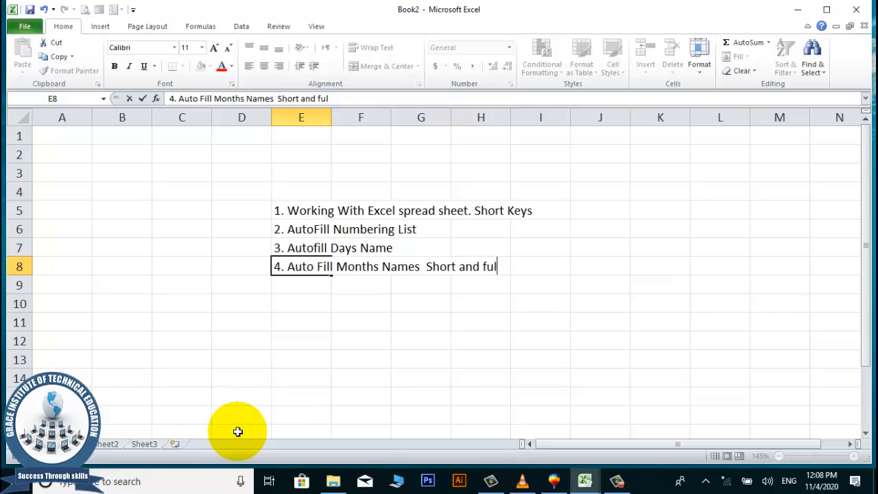
pyautogui.write('l form')
pyautogui.press('Return')
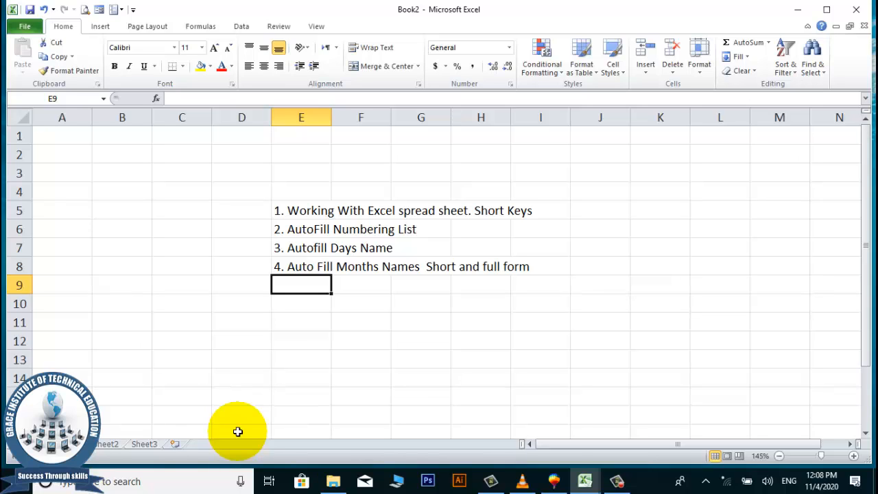
pyautogui.write('5')
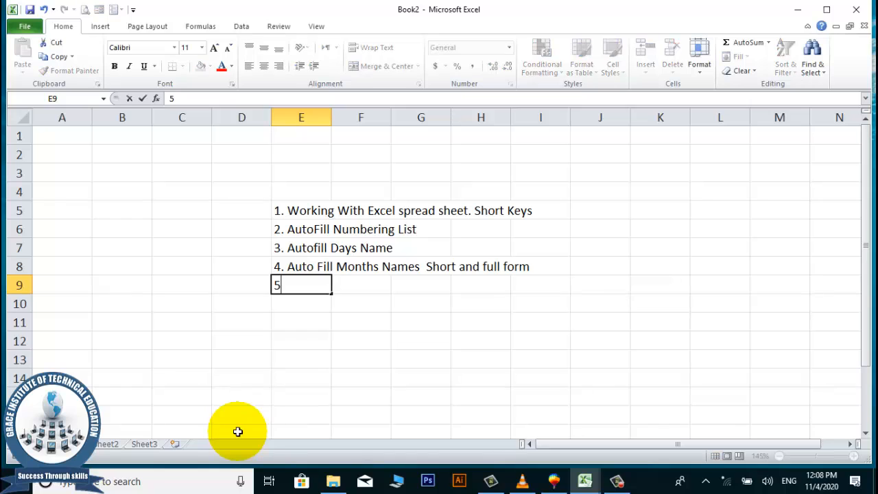
pyautogui.write('. Add New ')
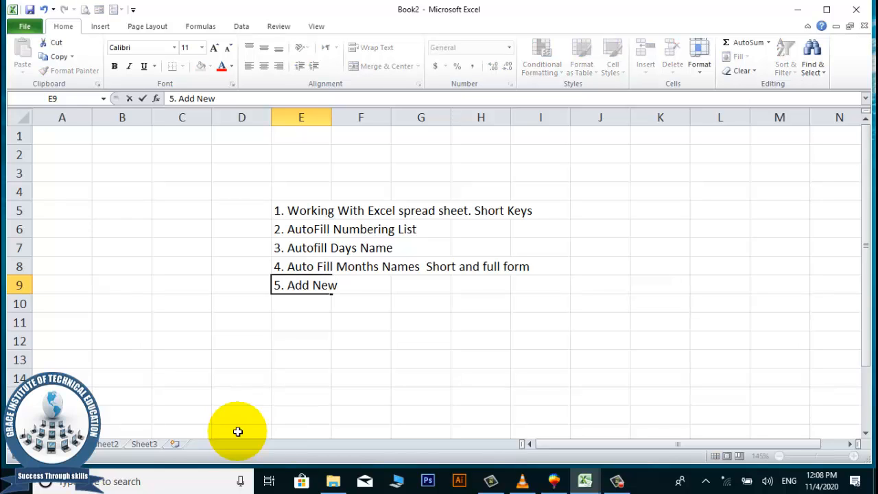
pyautogui.write('Names list')
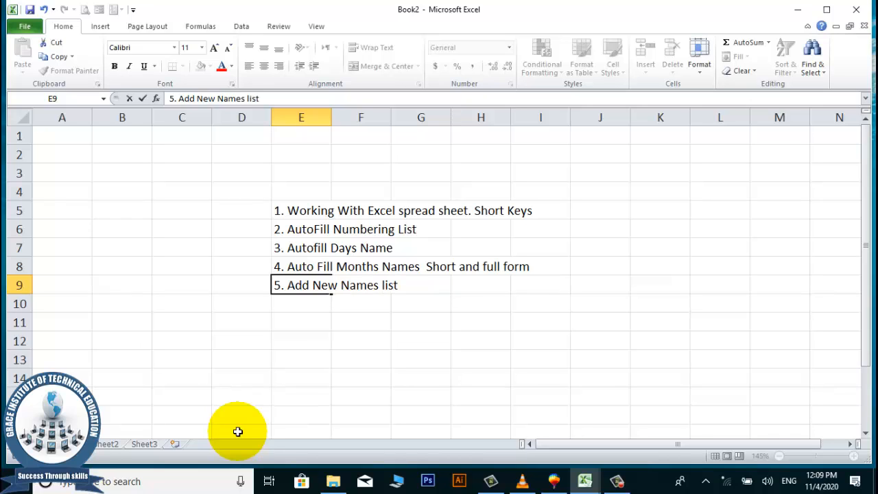
pyautogui.write(' To Custom Lists')
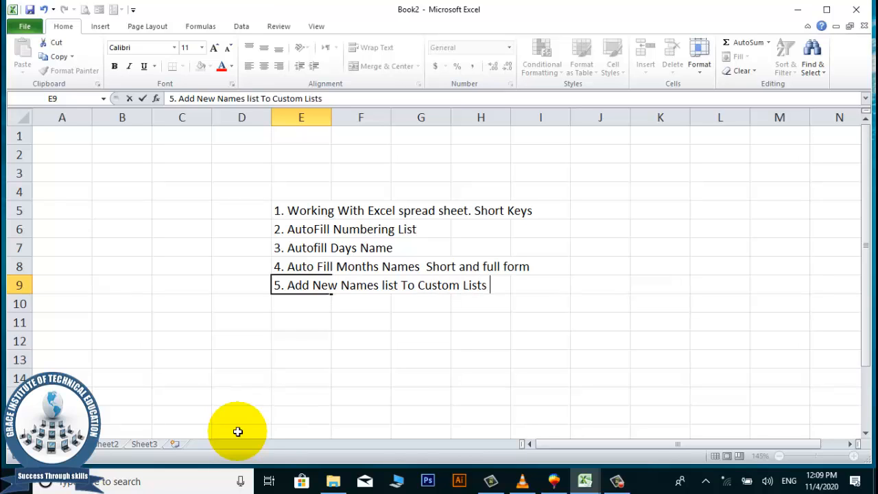
pyautogui.write(' Galary')
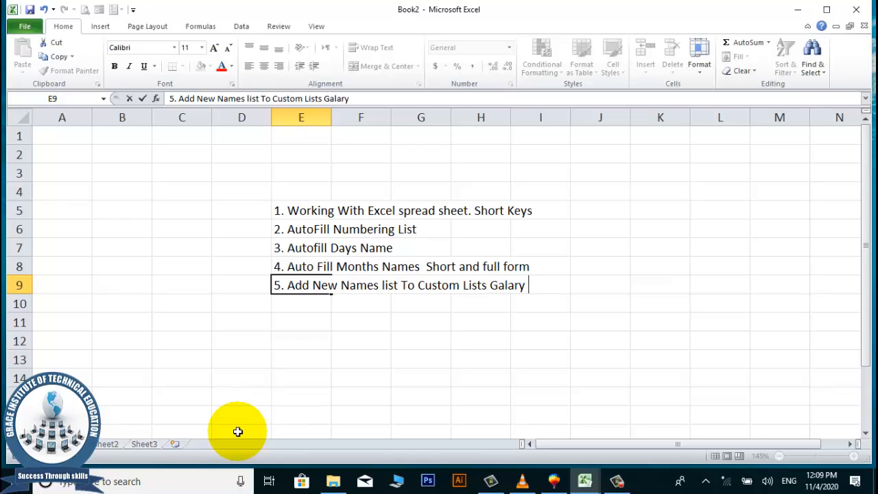
pyautogui.press('Return')
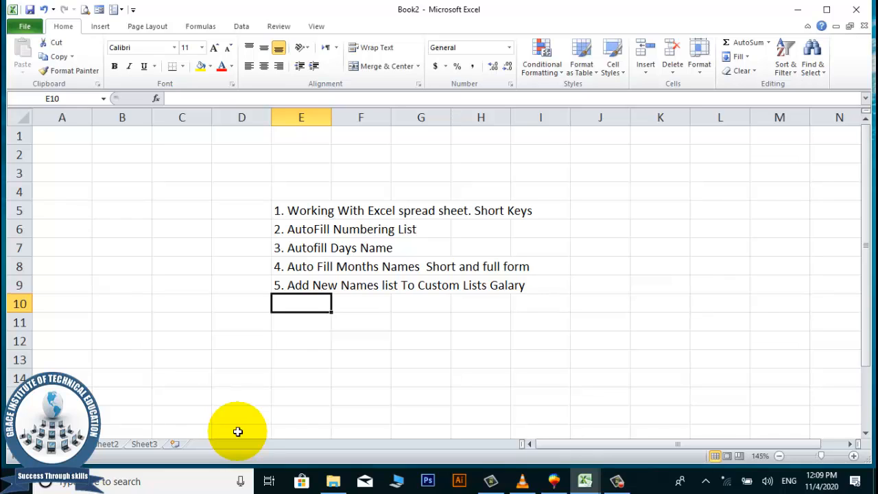
# Type '6. Multiply , Devide , Add, Subtraction' into cell E10.
pyautogui.write('6.')
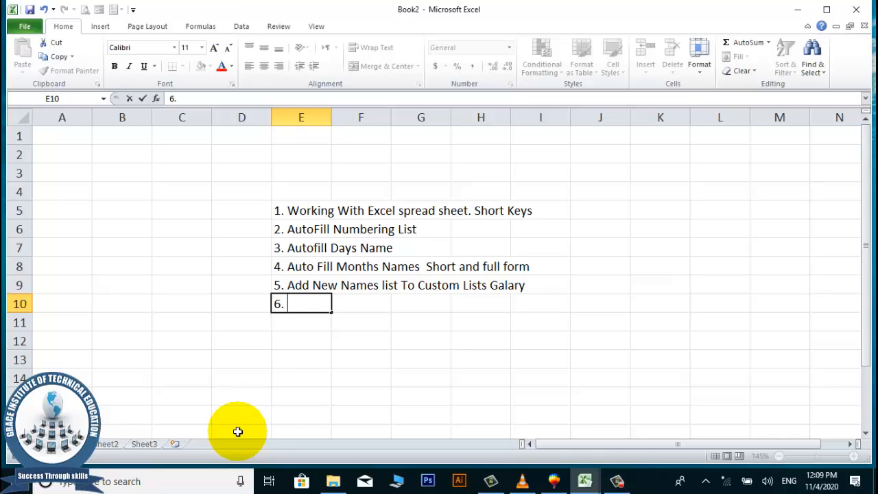
pyautogui.write('U')
pyautogui.press('BackSpace')
pyautogui.write('Multiply , ')
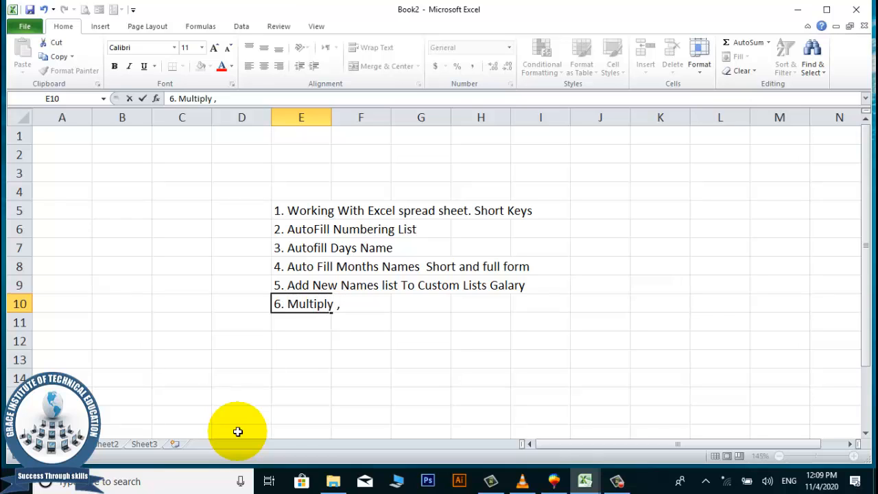
pyautogui.write('Devide')
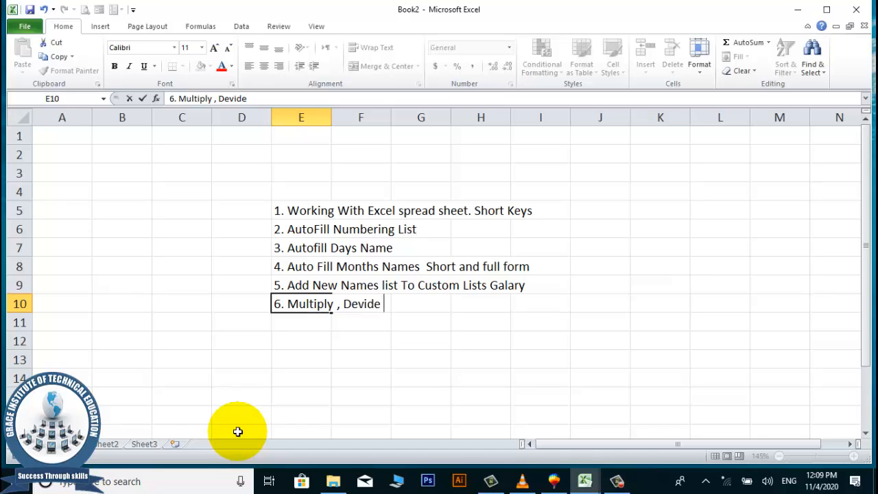
pyautogui.write(' , Add, Sub')
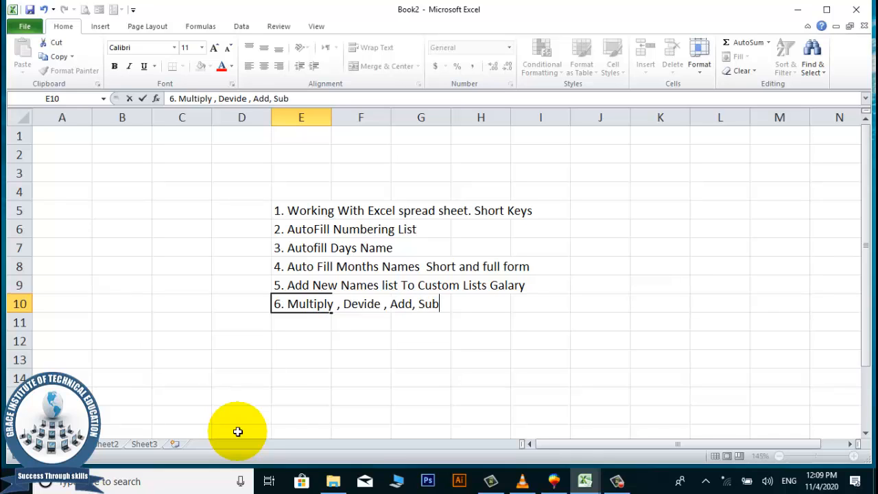
pyautogui.write('traction')
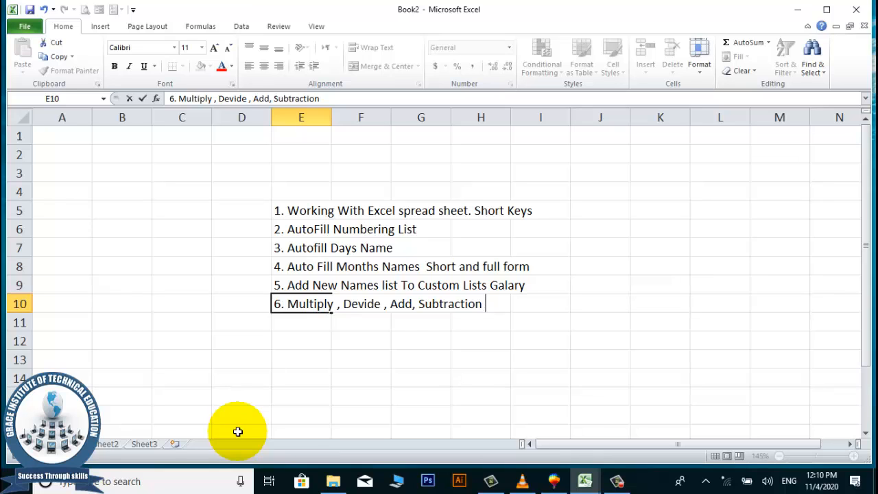
pyautogui.click(466, 289)
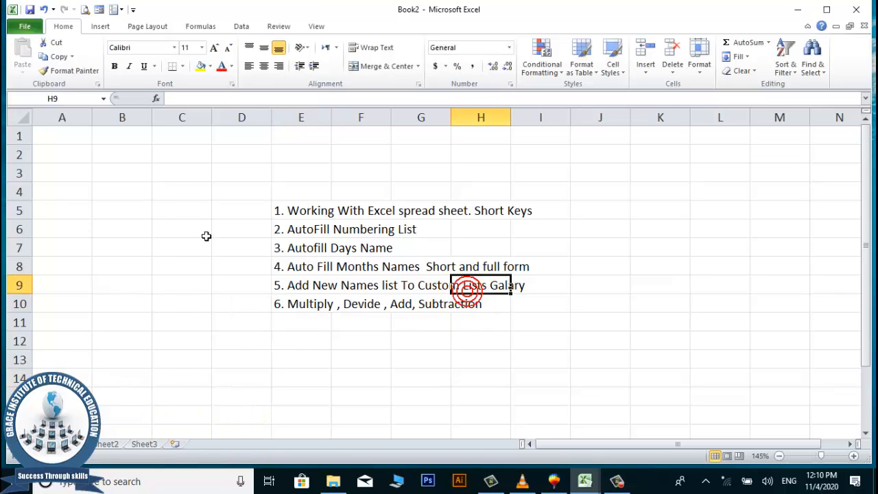
pyautogui.click(306, 209)
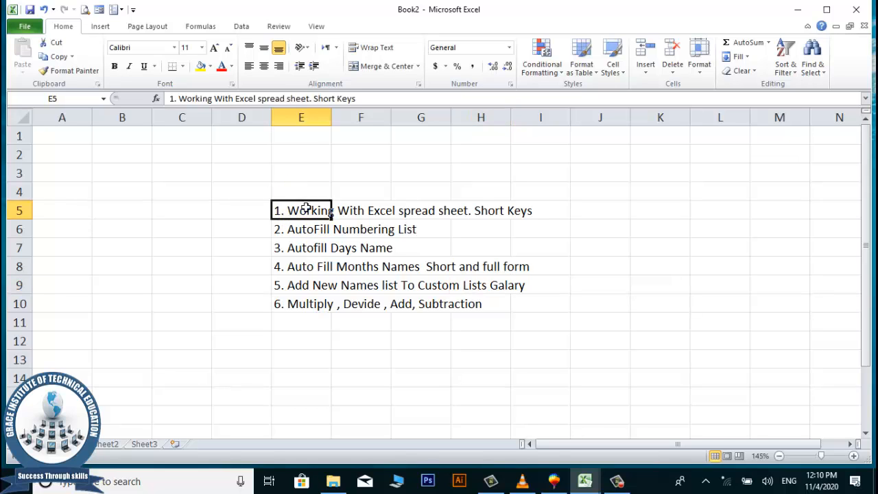
pyautogui.click(305, 208)
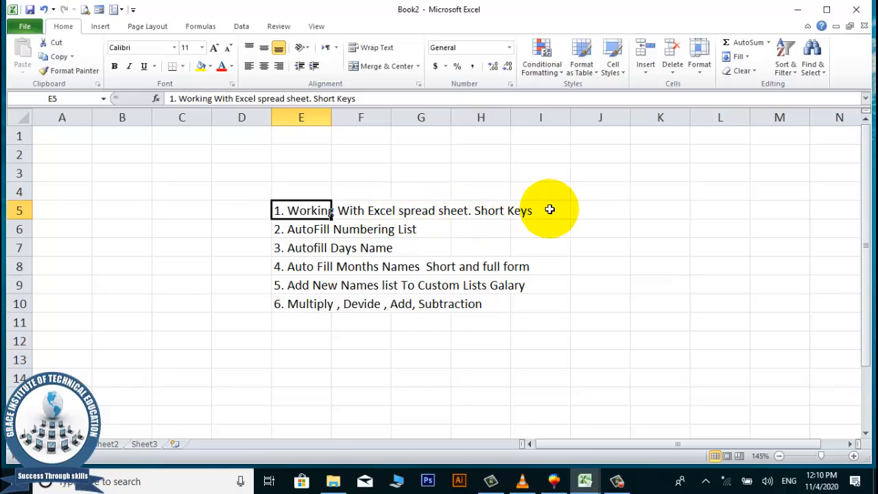
pyautogui.click(142, 194)
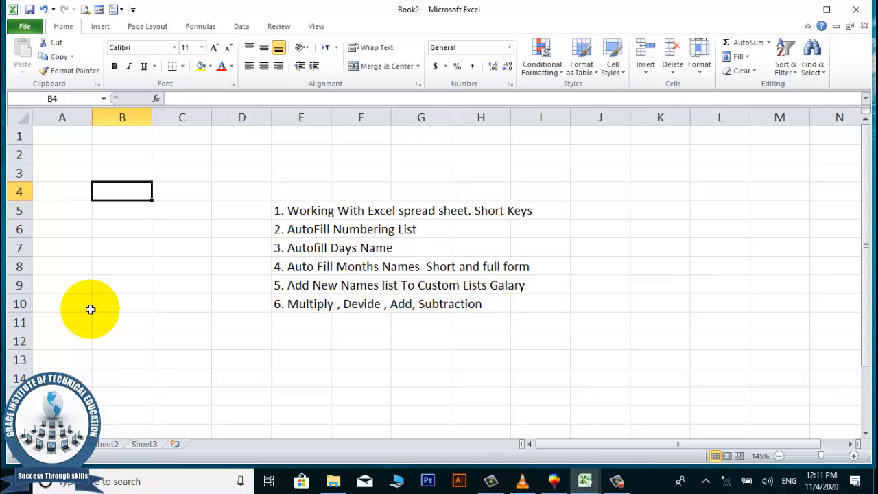
# Jump down to row 1048576, the sheet's last row, with Ctrl+Down.
pyautogui.hotkey('ctrl', 'Down')
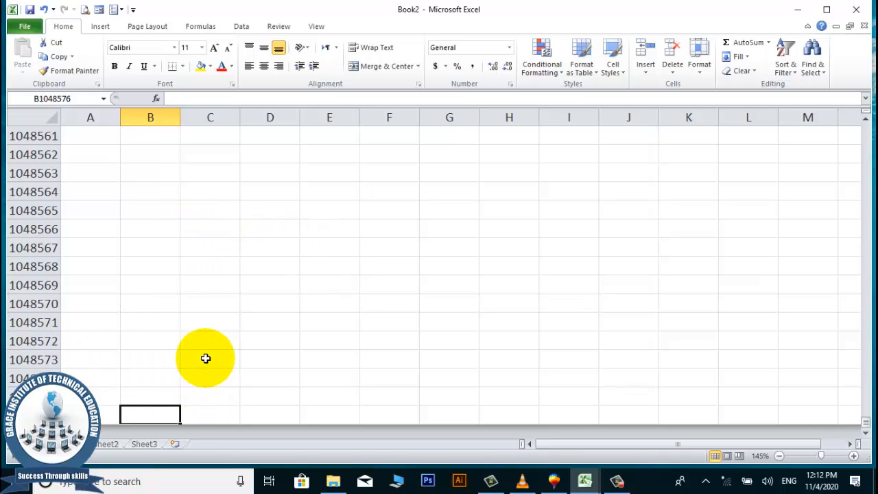
# Jump to the last column XFD, then back to cell A1 with Ctrl+Home.
pyautogui.hotkey('ctrl', 'Right')
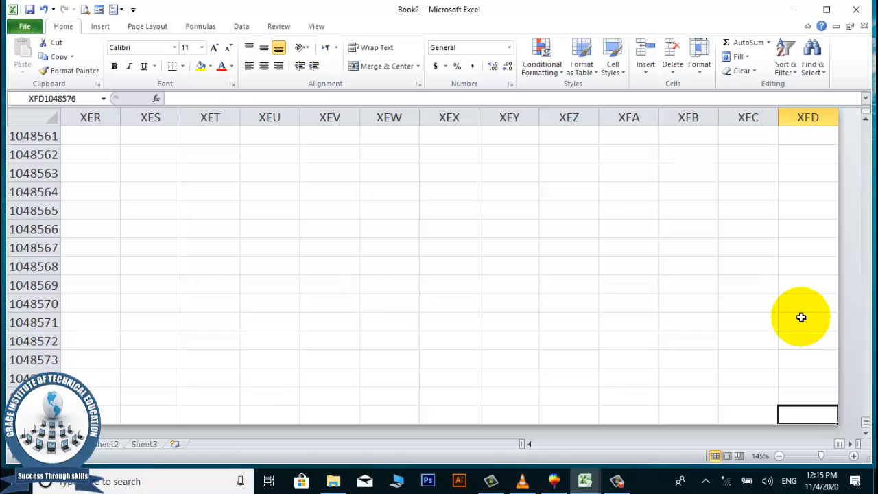
pyautogui.hotkey('ctrl', 'Home')
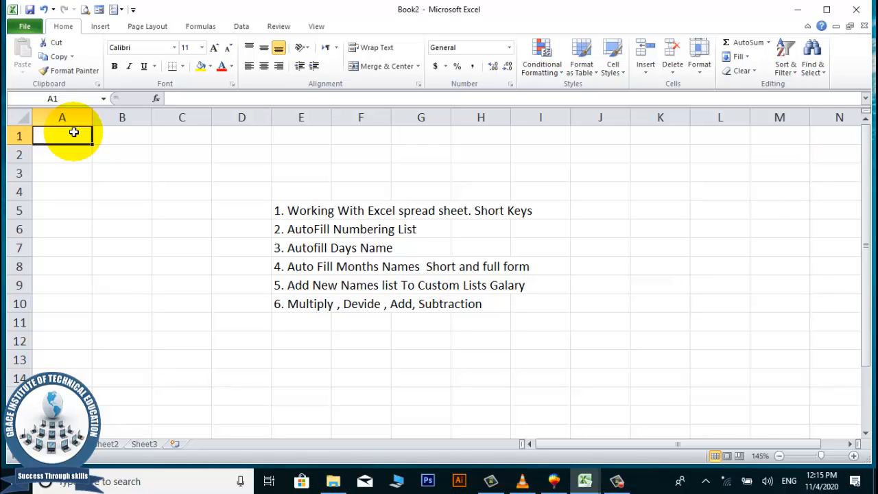
# Jump to cell F31 through the F5 Go To box, then click in the sheet there.
pyautogui.press('F5')
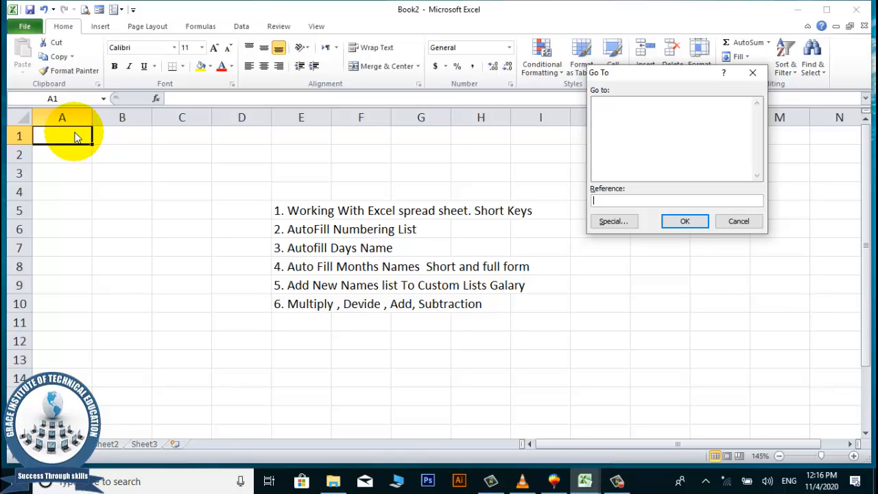
pyautogui.write('F31')
pyautogui.press('Return')
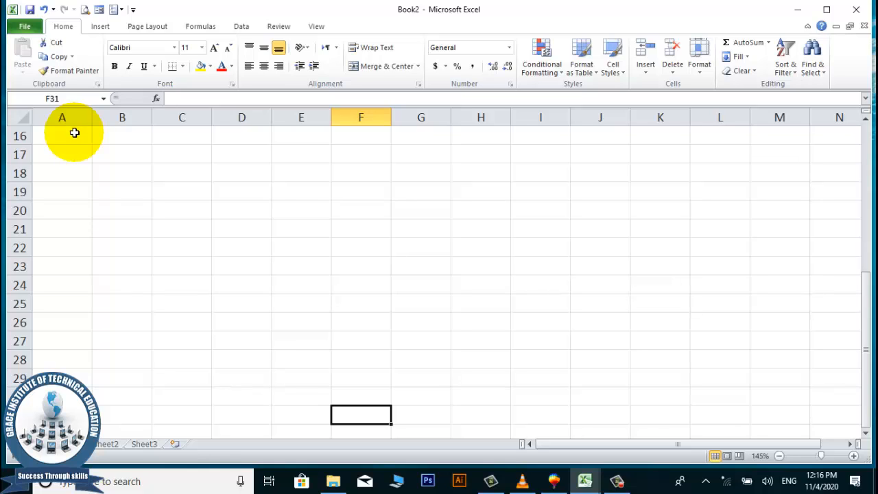
pyautogui.click(616, 481)
pyautogui.click(617, 483)
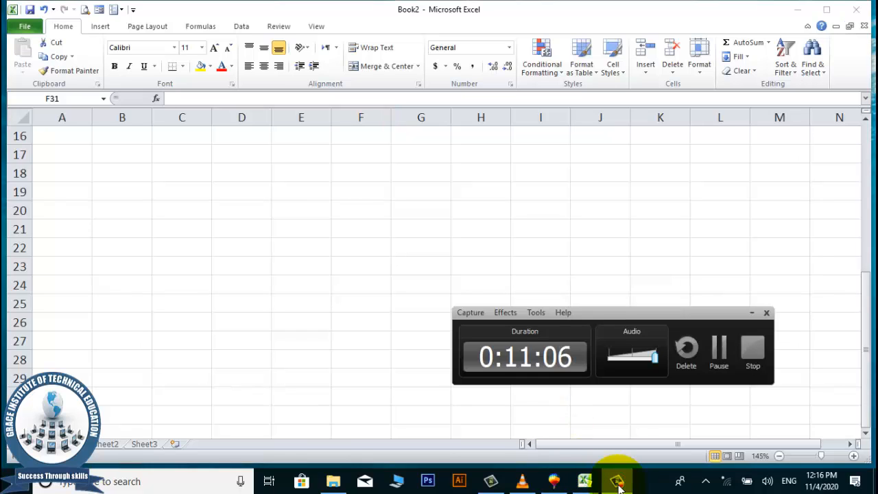
pyautogui.click(620, 487)
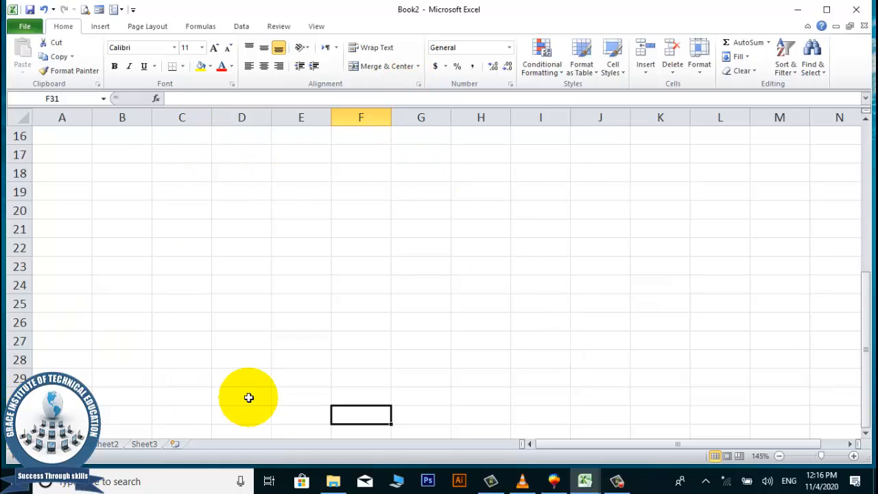
# Return to A1 with Ctrl+Home, bringing the E5:E10 topic list back into view.
pyautogui.hotkey('ctrl', 'Home')
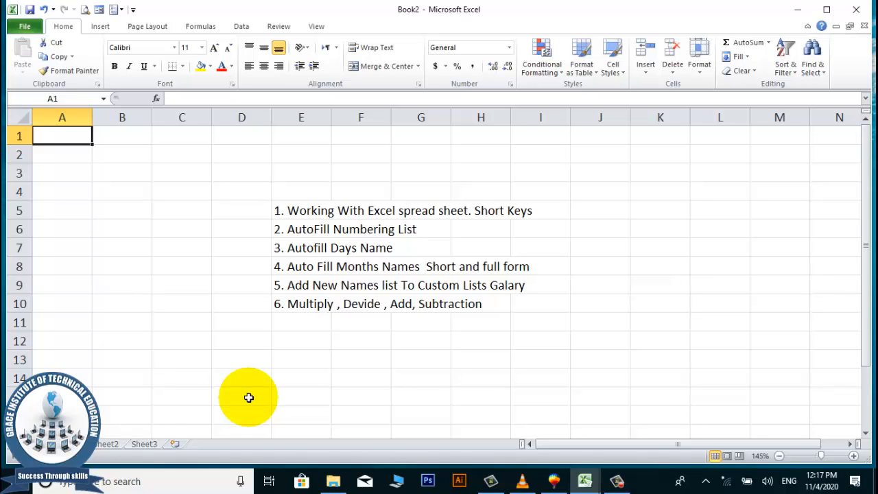
# Search the sheet for 'Add' to locate topic 5 in E9, then close the search.
pyautogui.hotkey('ctrl', 'f')
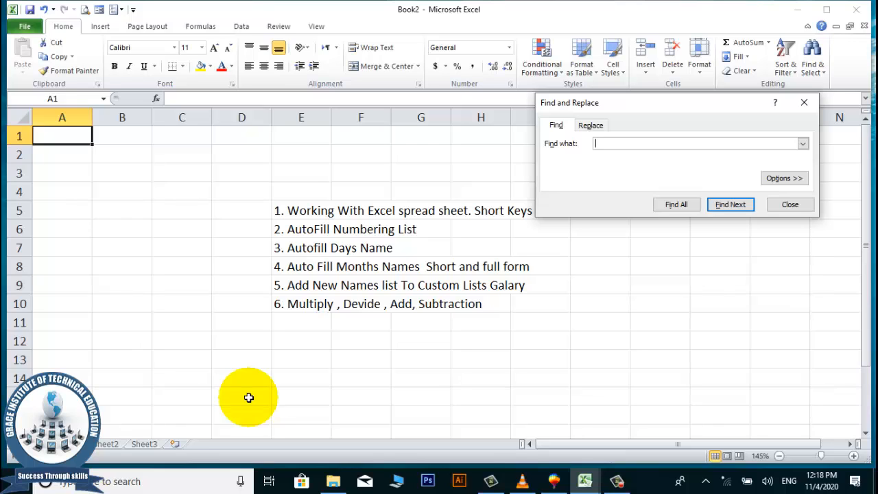
pyautogui.write('Add')
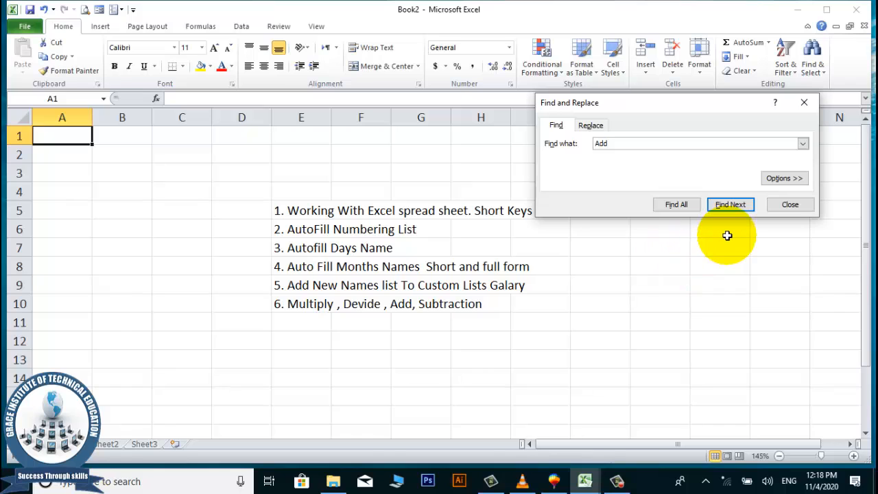
pyautogui.click(730, 205)
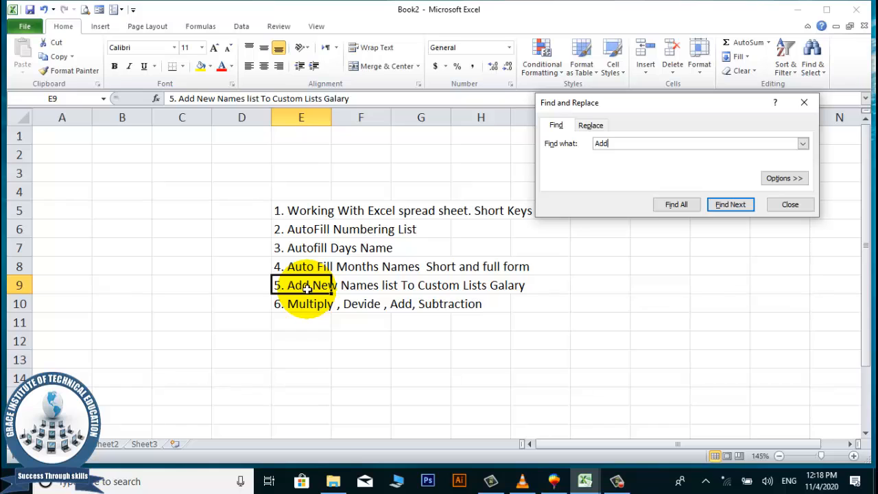
pyautogui.click(786, 206)
pyautogui.click(395, 320)
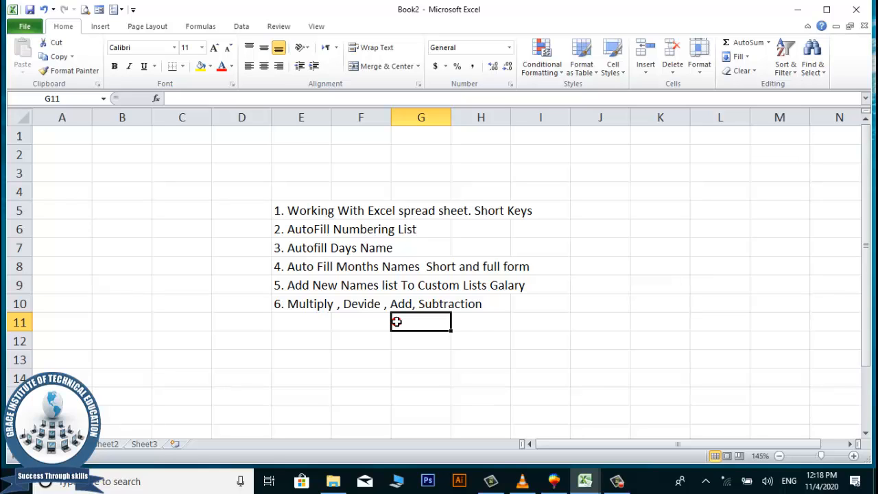
# Give the first topic row, E5:I5, a Light Green fill.
pyautogui.click(397, 321)
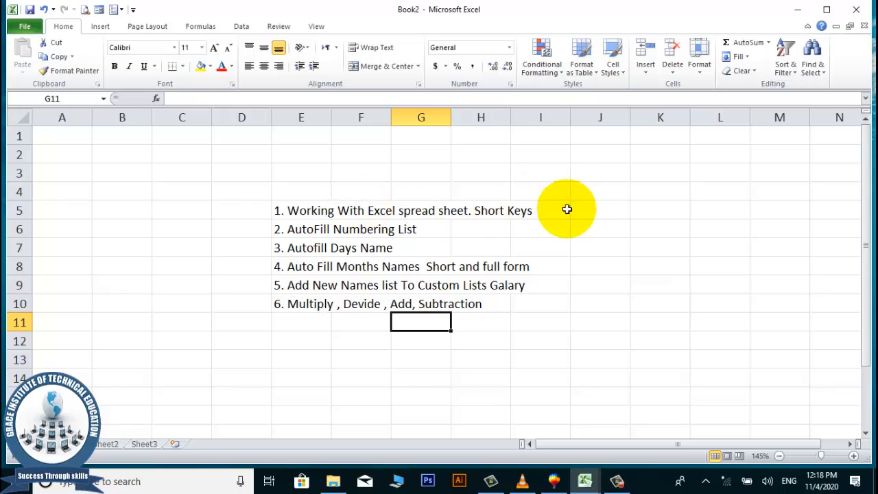
pyautogui.moveTo(289, 209); pyautogui.dragTo(526, 211)
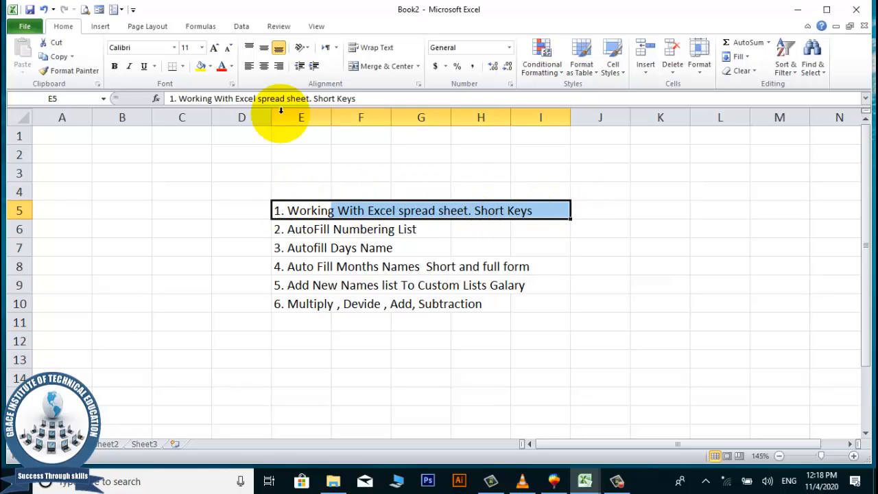
pyautogui.click(212, 66)
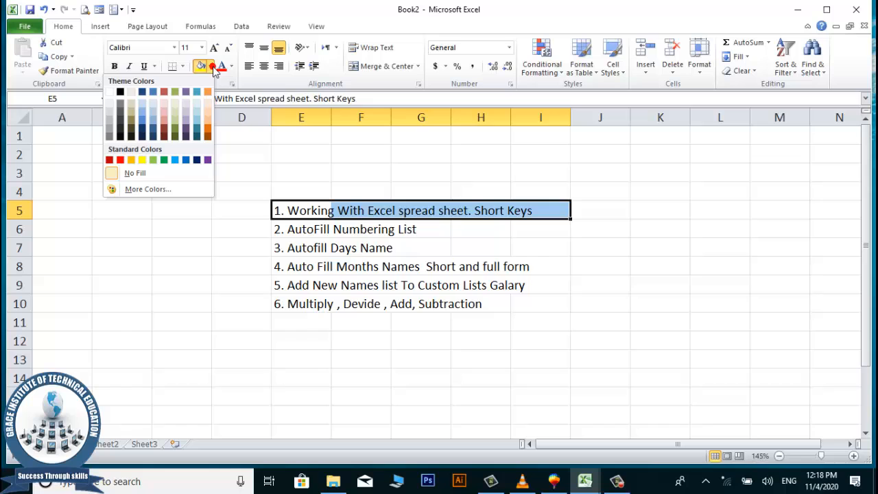
pyautogui.click(155, 159)
pyautogui.click(362, 296)
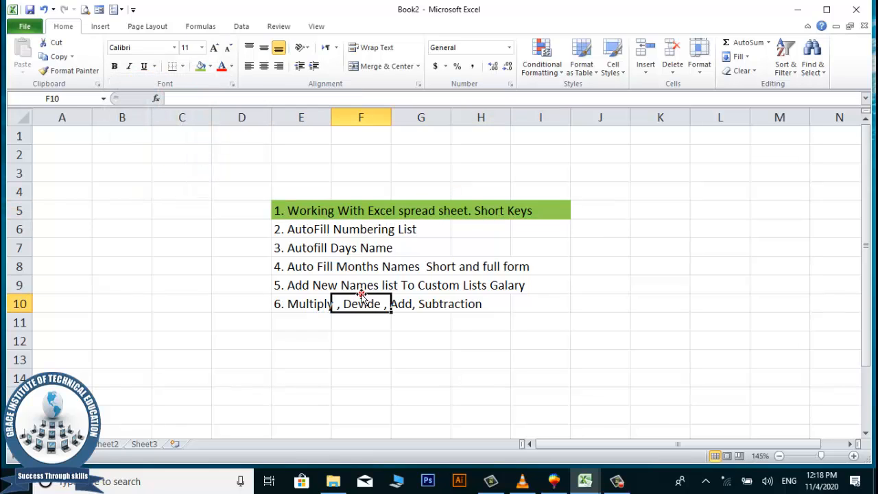
pyautogui.moveTo(276, 231); pyautogui.dragTo(403, 229)
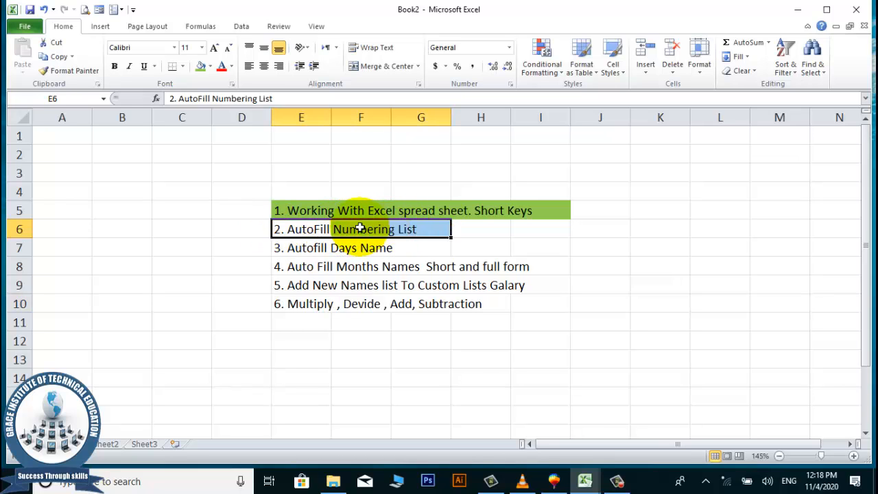
pyautogui.click(187, 231)
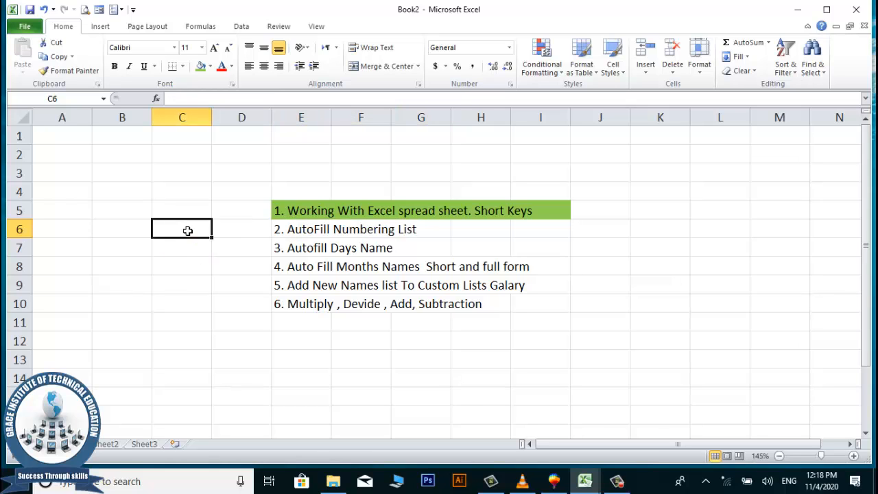
pyautogui.click(308, 210)
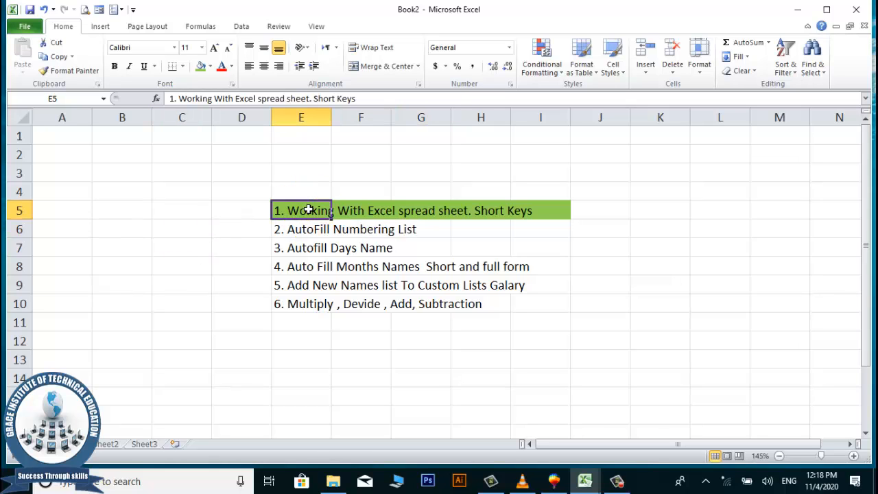
pyautogui.click(177, 206)
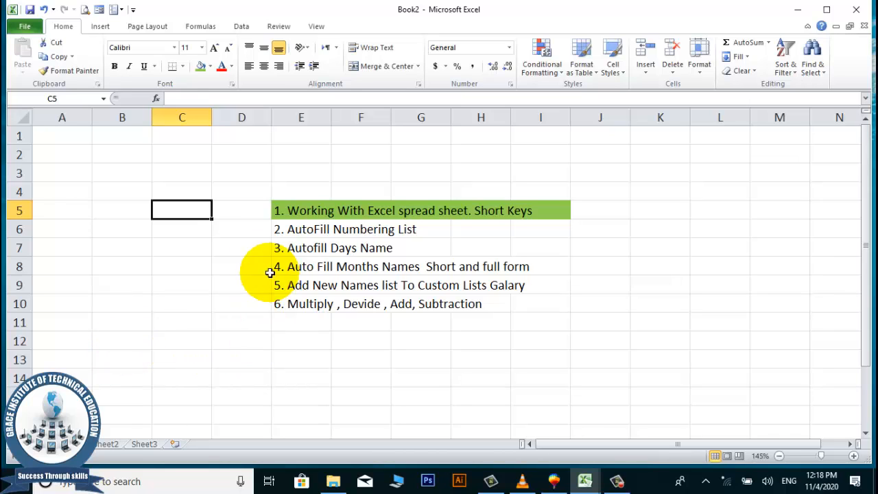
pyautogui.click(280, 206)
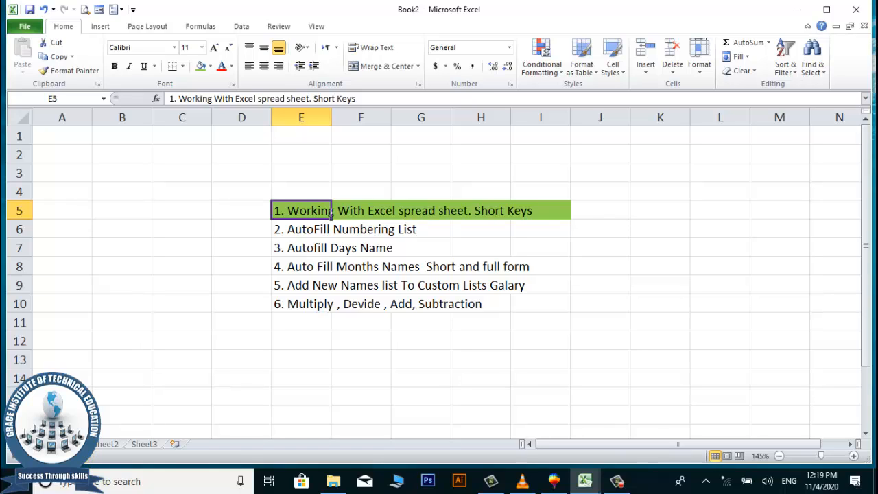
# Insert nine blank worksheets, creating Sheet4 through Sheet12.
pyautogui.click(174, 446)
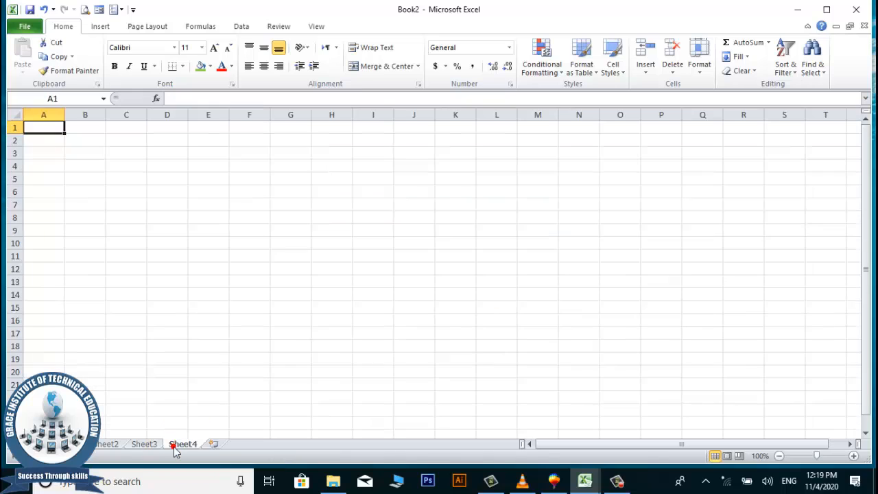
pyautogui.click(214, 445)
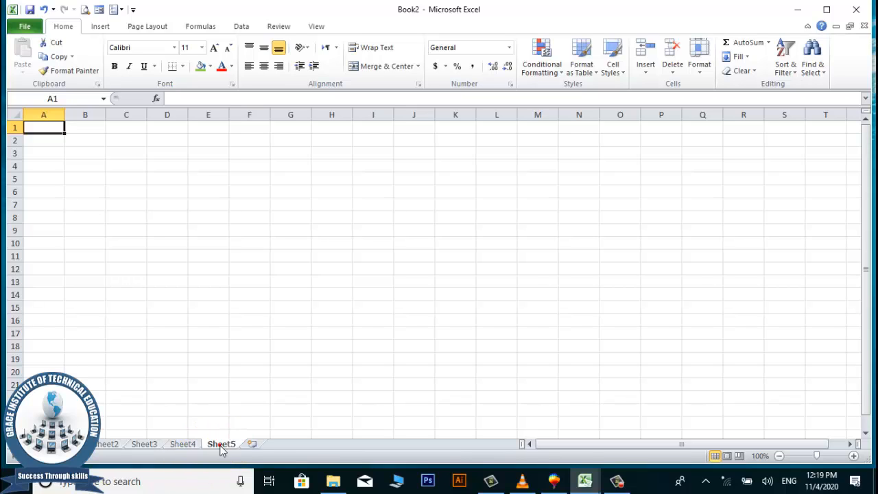
pyautogui.click(252, 444)
pyautogui.click(288, 444)
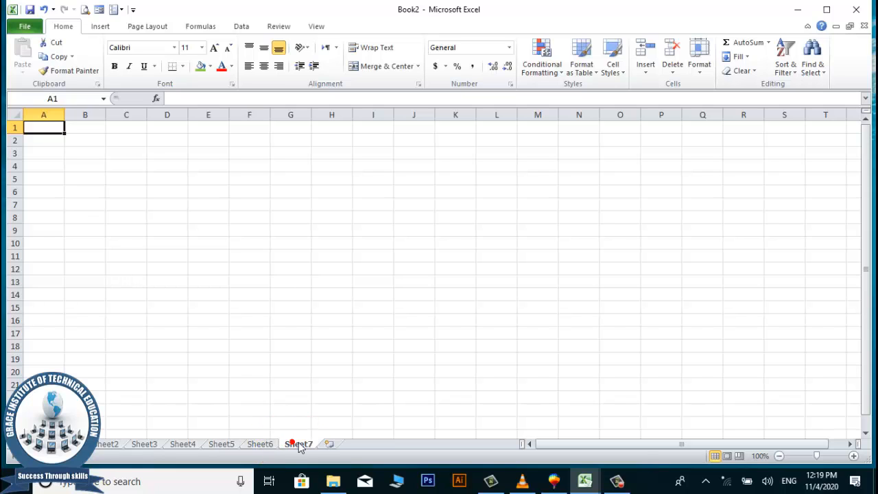
pyautogui.click(333, 445)
pyautogui.click(371, 445)
pyautogui.click(406, 445)
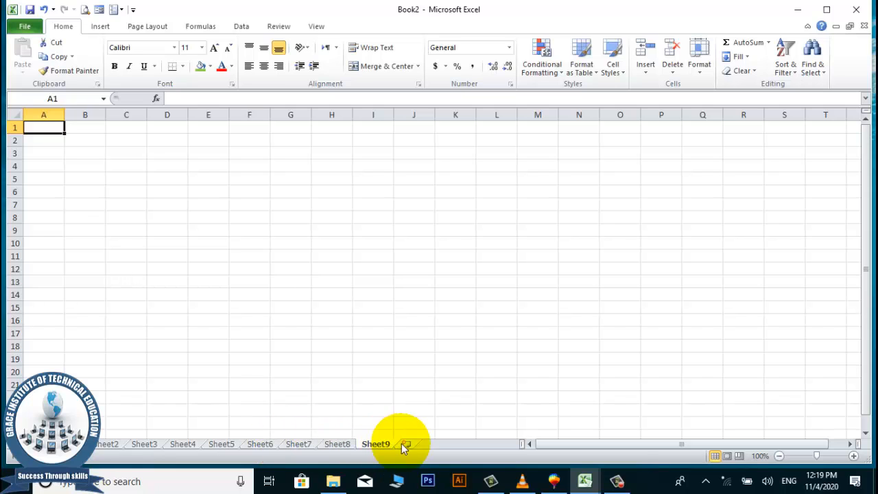
pyautogui.click(446, 445)
pyautogui.click(490, 445)
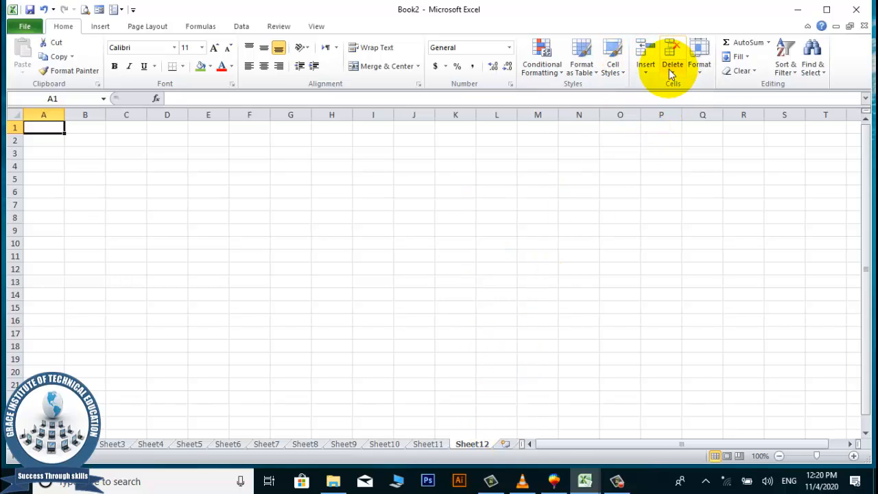
# Delete worksheets Sheet12, Sheet11, Sheet10 and Sheet9.
pyautogui.rightClick(471, 443)
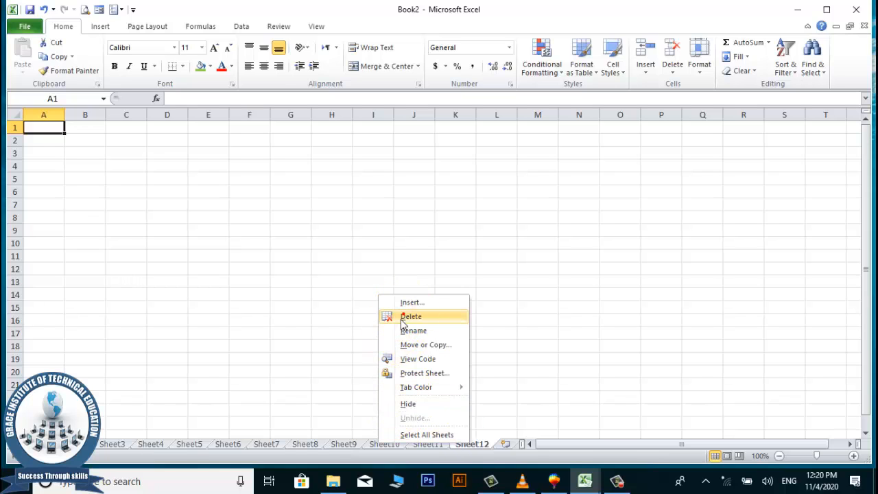
pyautogui.click(408, 317)
pyautogui.rightClick(432, 444)
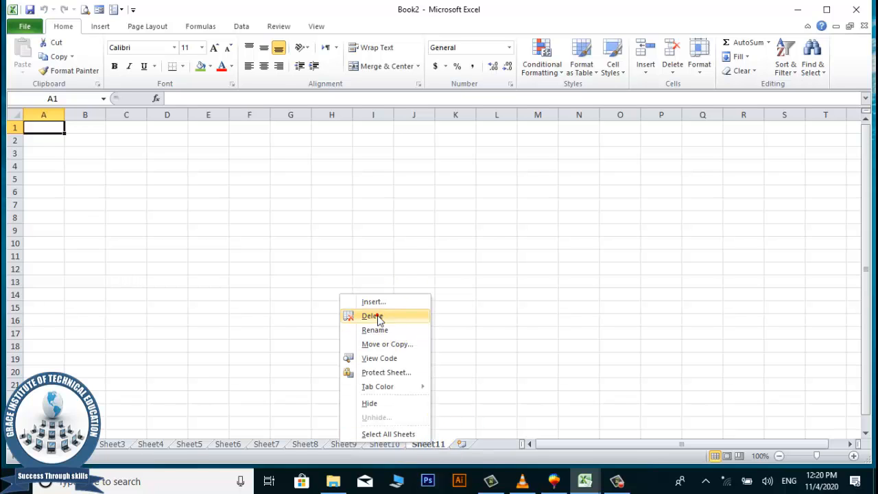
pyautogui.click(379, 317)
pyautogui.rightClick(389, 446)
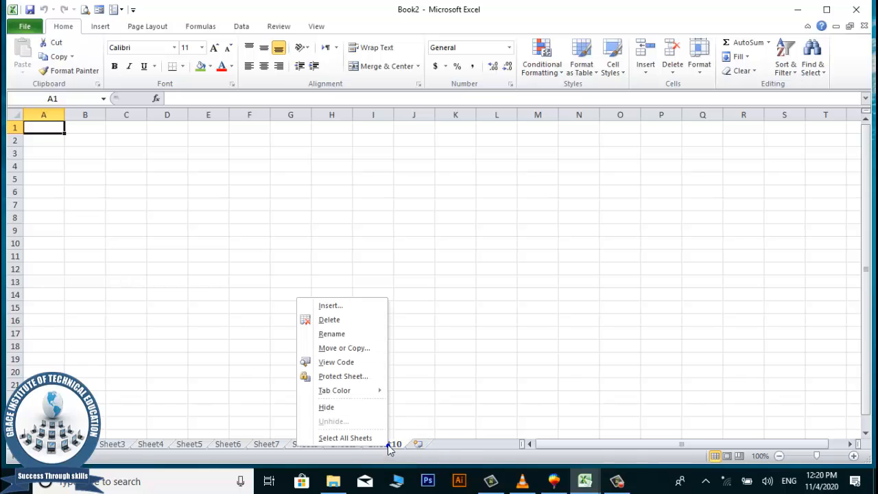
pyautogui.click(337, 318)
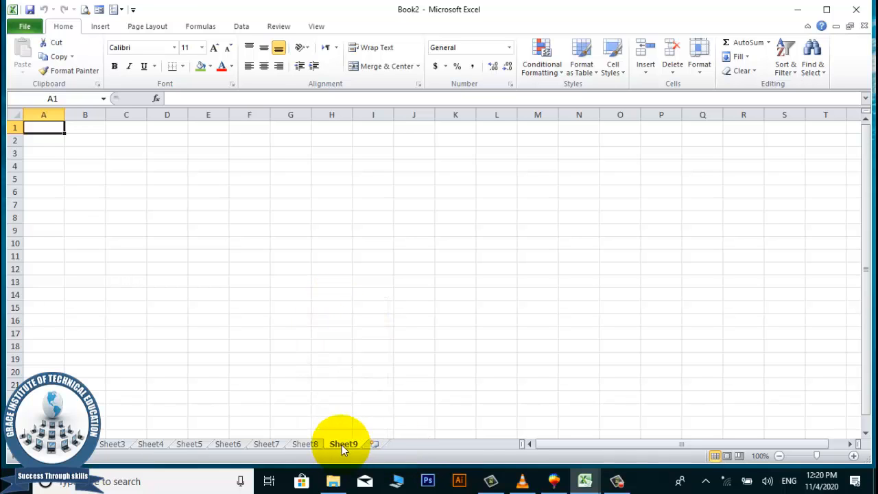
pyautogui.rightClick(341, 445)
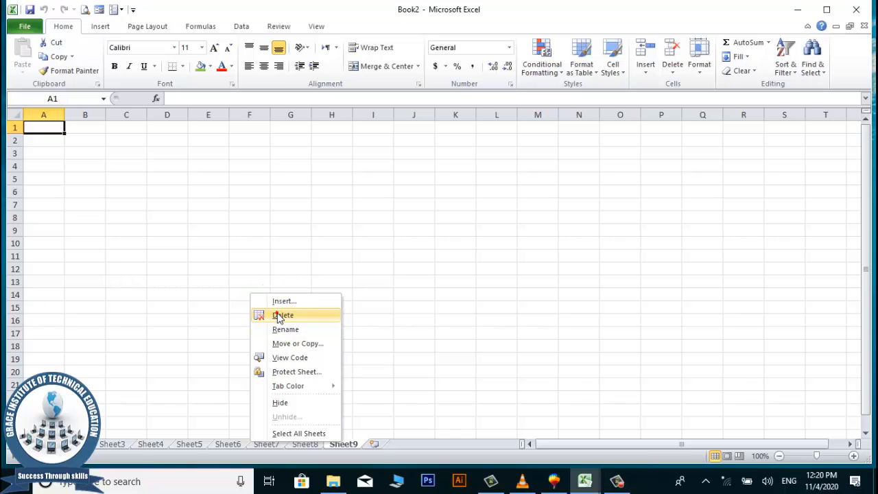
pyautogui.click(277, 315)
# Delete worksheets Sheet8, Sheet7 and Sheet6.
pyautogui.rightClick(307, 446)
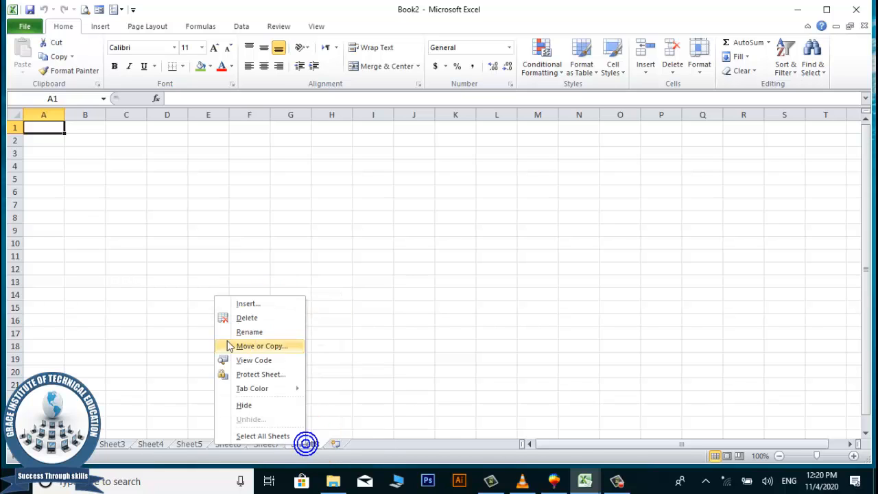
pyautogui.click(240, 318)
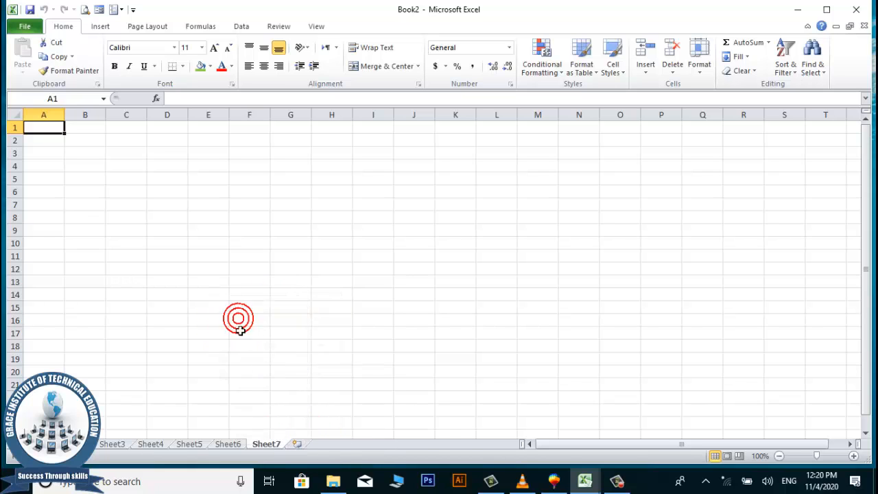
pyautogui.rightClick(268, 446)
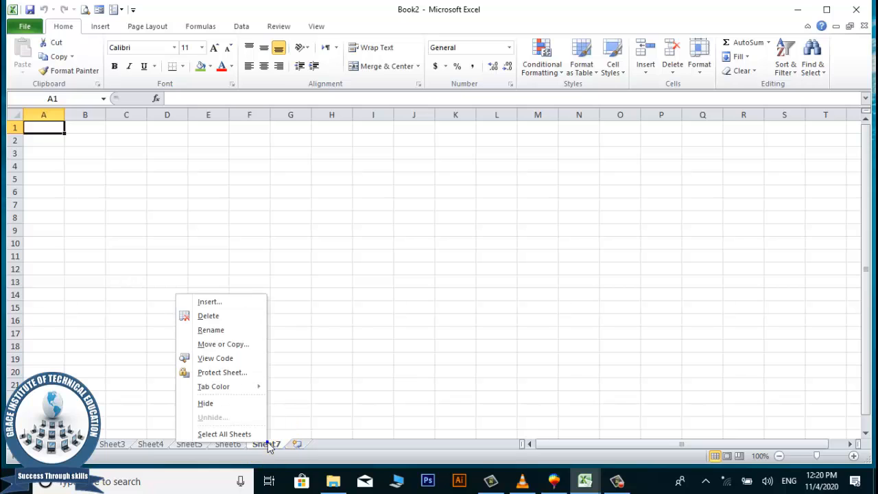
pyautogui.click(212, 316)
pyautogui.rightClick(232, 451)
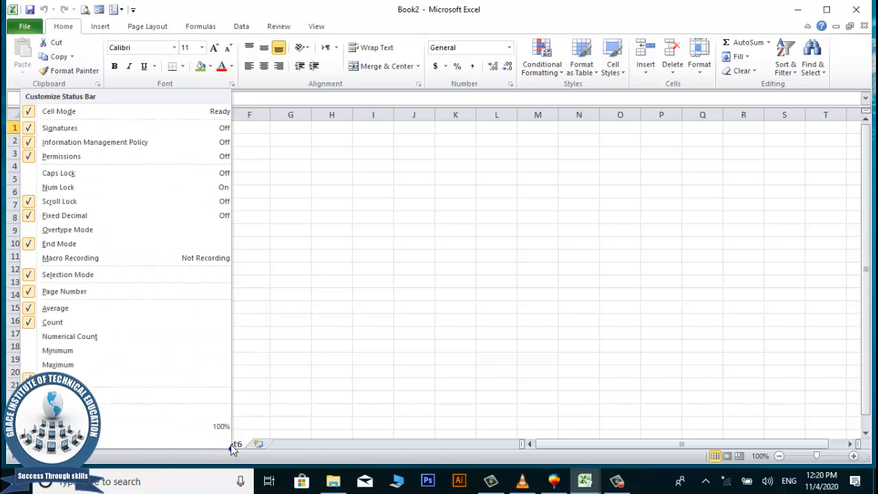
pyautogui.rightClick(234, 447)
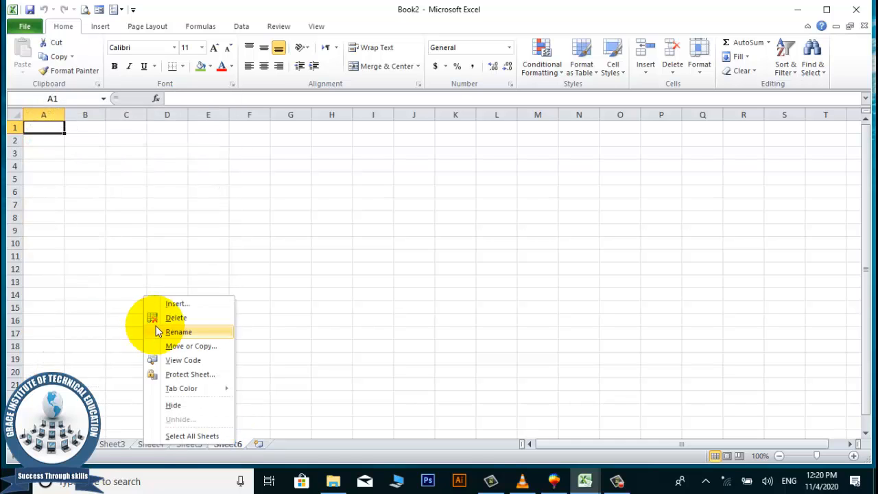
pyautogui.click(176, 318)
# Return to the first worksheet holding the topic list.
pyautogui.click(209, 280)
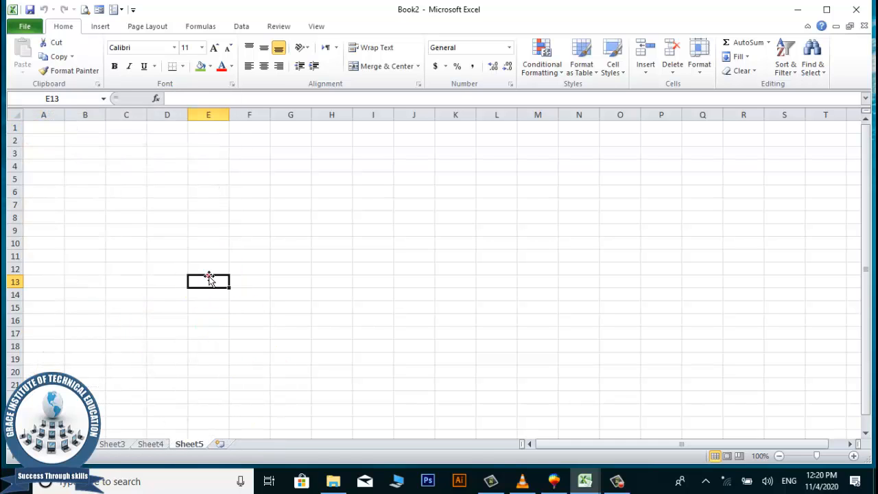
pyautogui.click(209, 276)
pyautogui.click(274, 296)
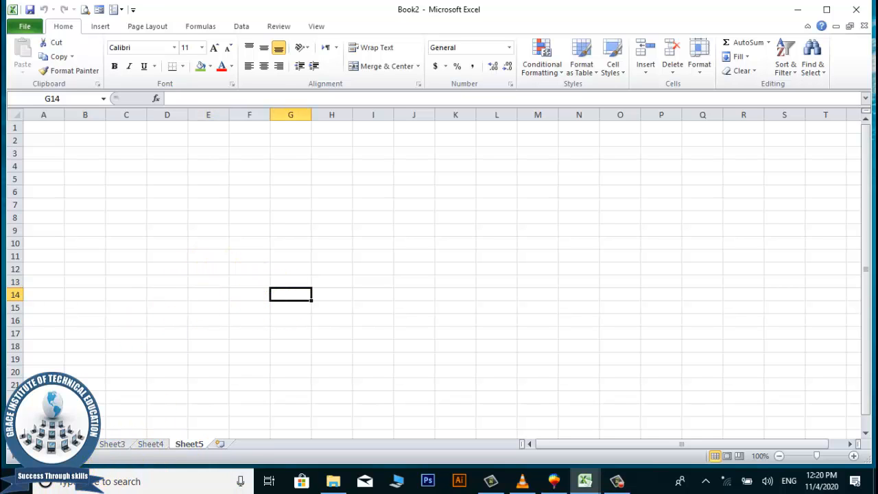
pyautogui.click(72, 445)
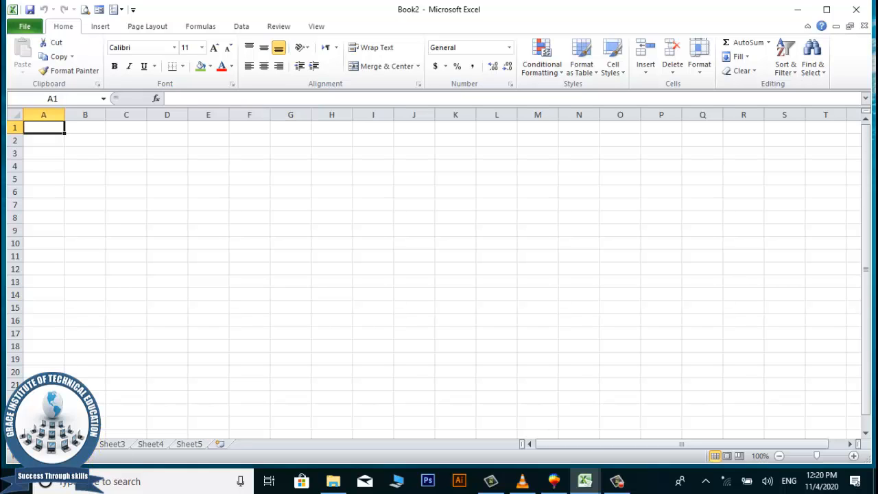
pyautogui.click(5, 444)
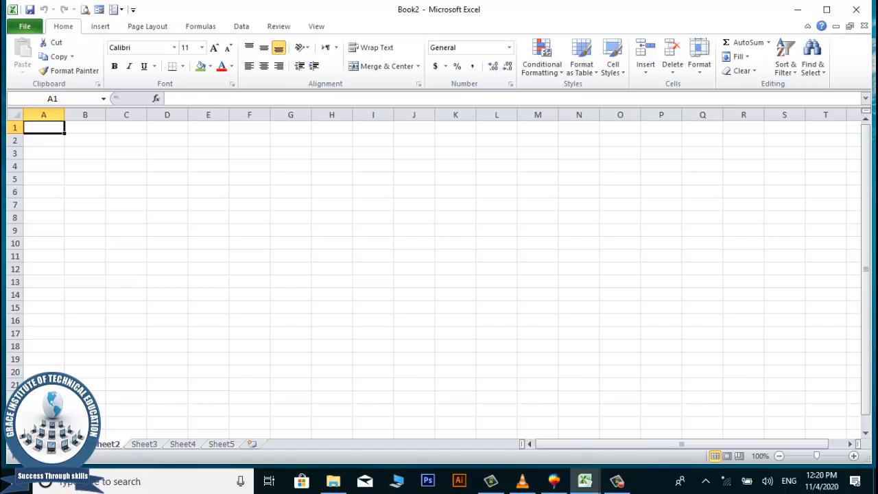
pyautogui.click(81, 444)
pyautogui.click(354, 341)
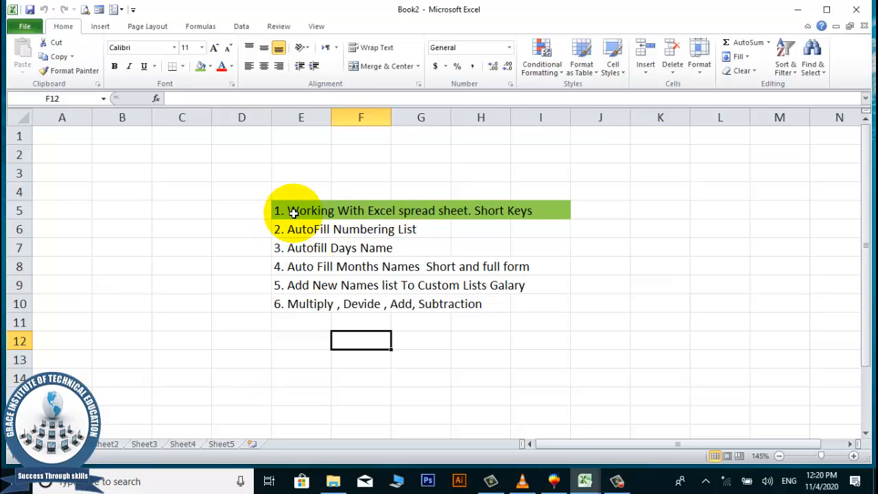
# Enter the numbers 1 through 6 down cells B3:B8.
pyautogui.click(349, 232)
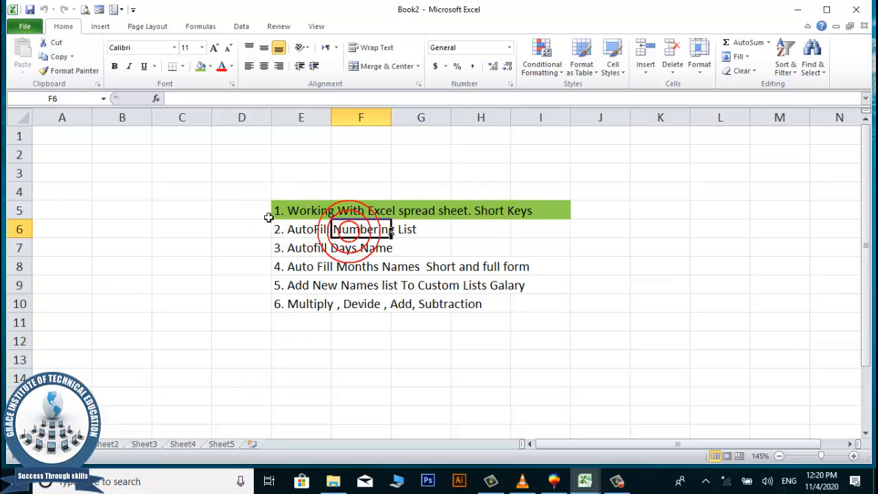
pyautogui.click(301, 232)
pyautogui.click(126, 224)
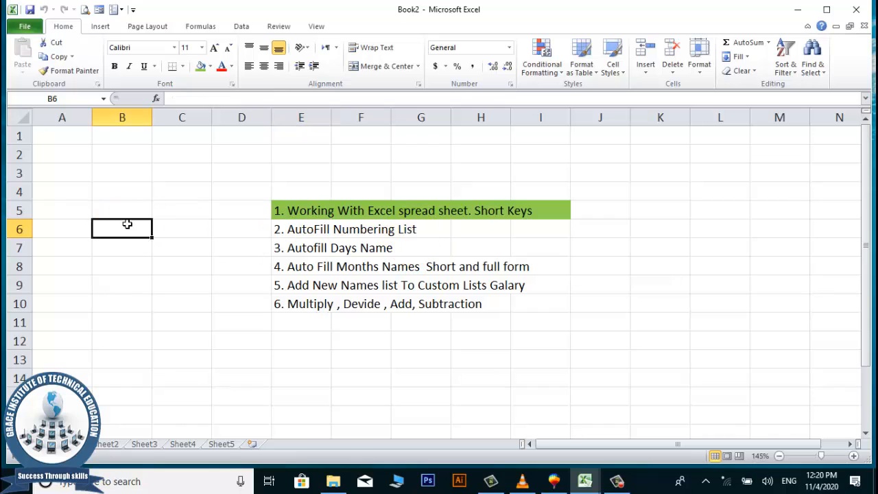
pyautogui.click(125, 192)
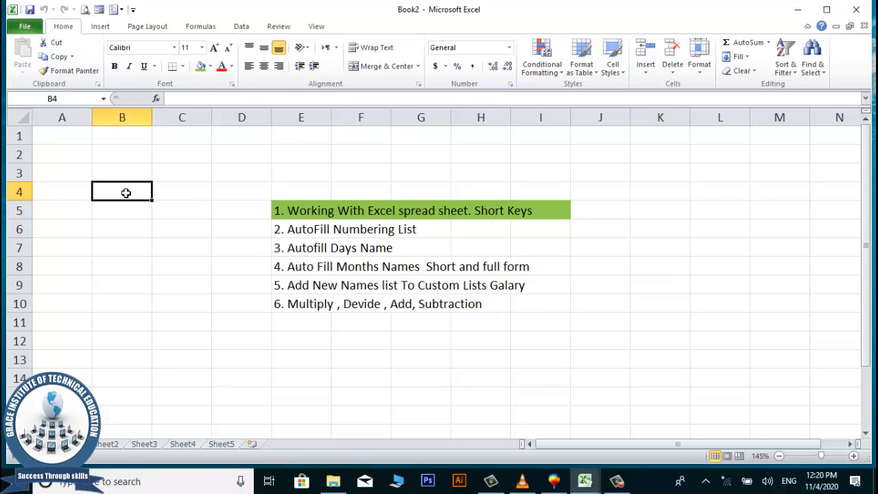
pyautogui.press('Left')
pyautogui.press('Right')
pyautogui.press('Up')
pyautogui.press('Right')
pyautogui.press('Up')
pyautogui.press('Left')
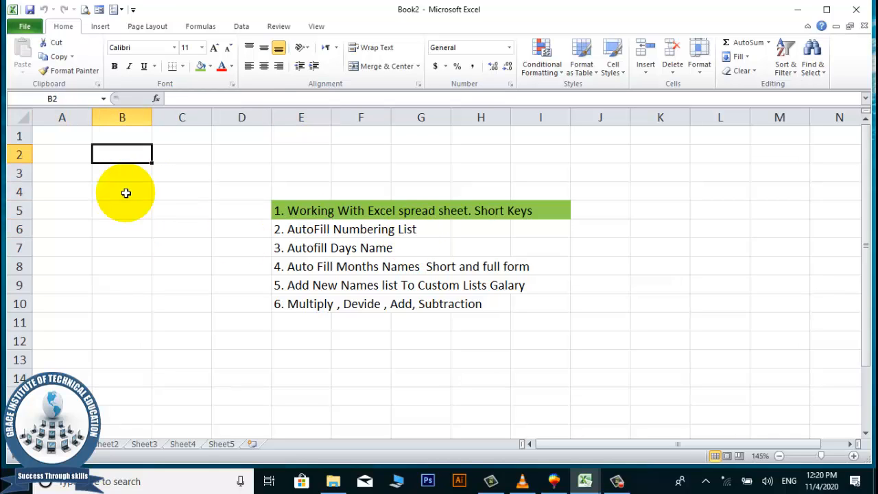
pyautogui.press('Down')
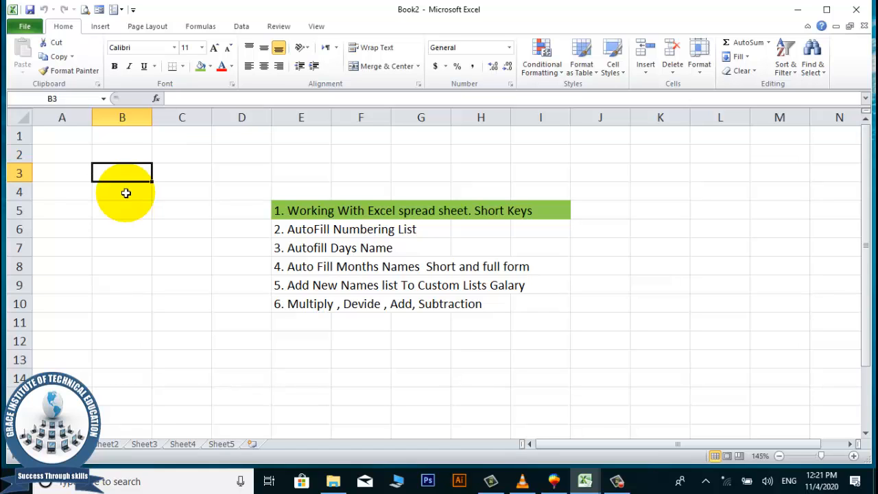
pyautogui.write('1')
pyautogui.press('Return')
pyautogui.write('2')
pyautogui.press('Return')
pyautogui.write('3')
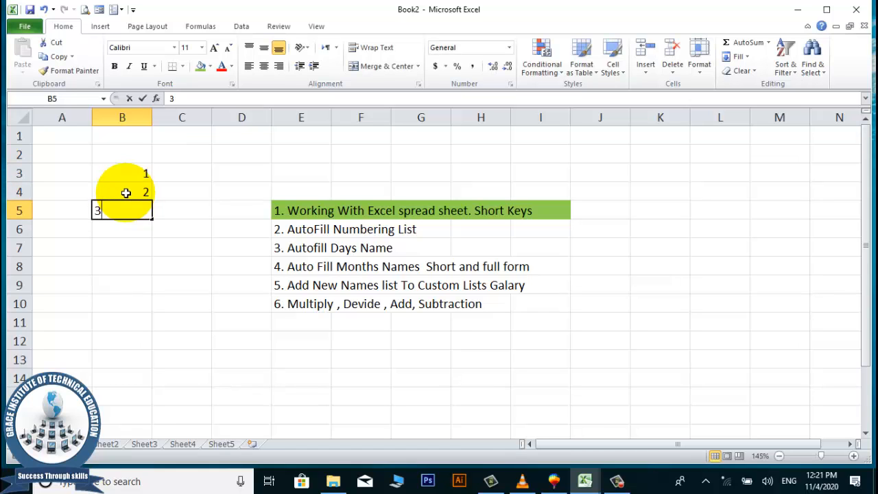
pyautogui.press('Return')
pyautogui.write('4')
pyautogui.press('Return')
pyautogui.write('5')
pyautogui.press('Return')
pyautogui.write('6')
pyautogui.press('Return')
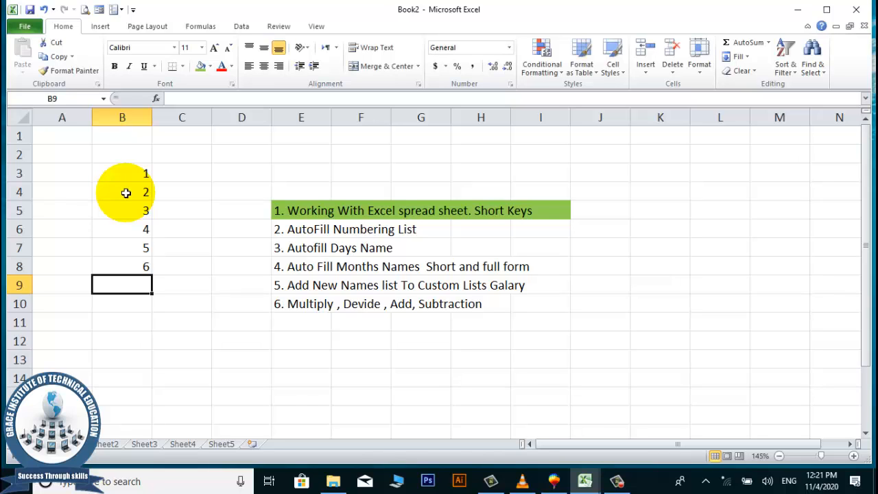
# Clear the values 3 to 6 from B5:B8, keeping 1 and 2 in B3:B4.
pyautogui.press('Up')
pyautogui.press('Up')
pyautogui.press('Up')
pyautogui.press('Up')
pyautogui.press('Up')
pyautogui.press('Up')
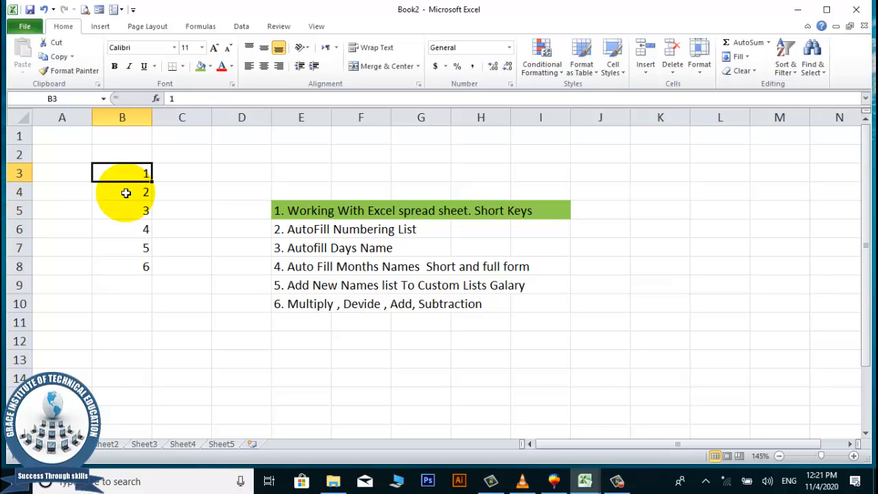
pyautogui.press('Down')
pyautogui.press('Down')
pyautogui.press('Down')
pyautogui.press('Down')
pyautogui.press('Down')
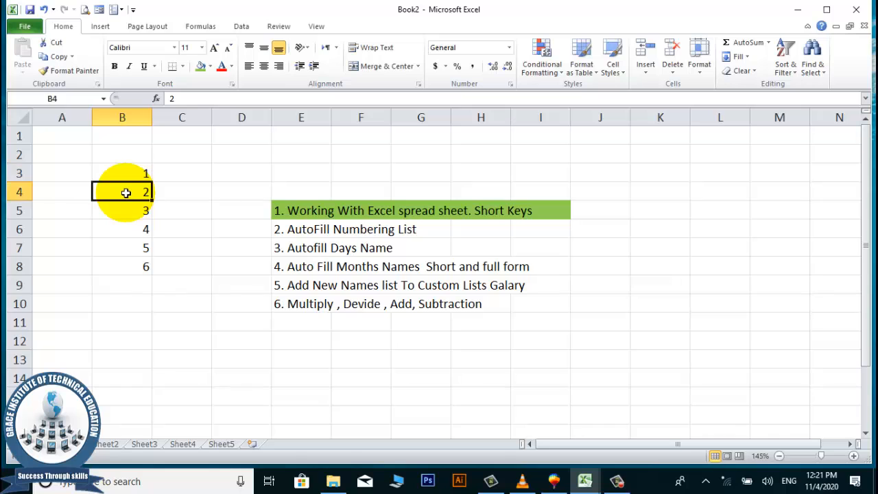
pyautogui.press('Up')
pyautogui.press('Up')
pyautogui.press('Up')
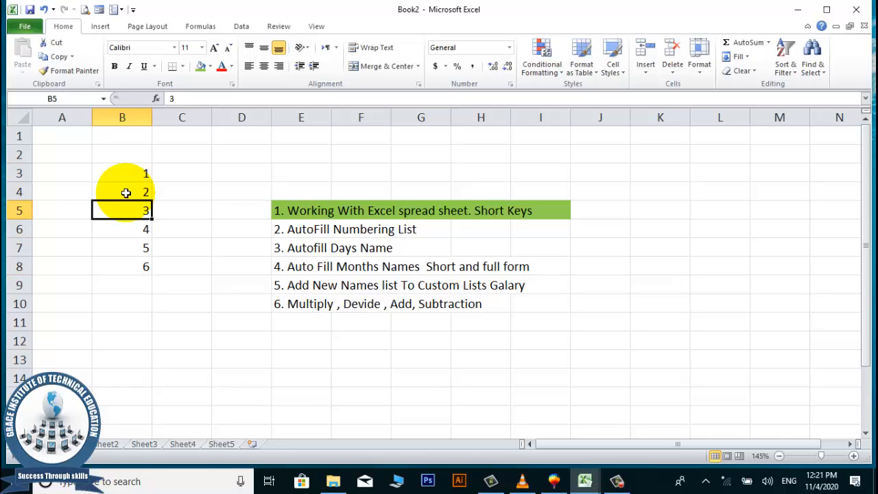
pyautogui.hotkey('shift', 'Down')
pyautogui.hotkey('shift', 'Down')
pyautogui.hotkey('shift', 'Down')
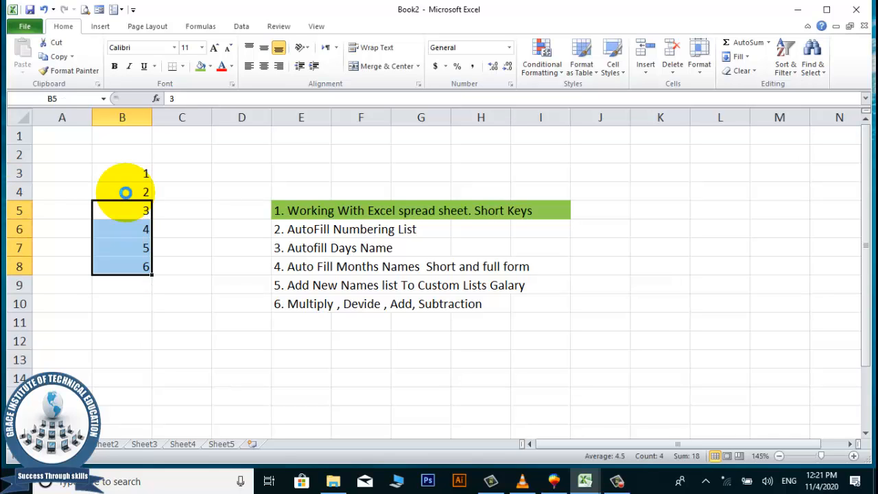
pyautogui.press('Delete')
# AutoFill the 1, 2 series down column B to reach 19 in B21.
pyautogui.click(186, 241)
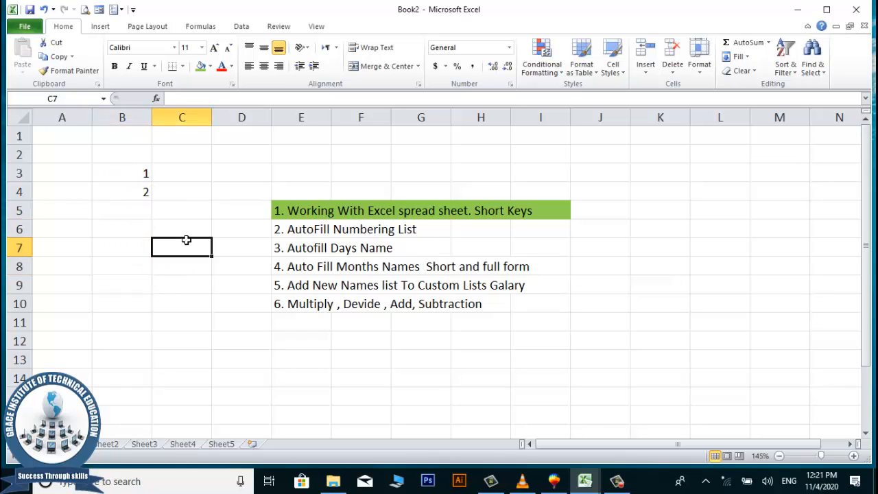
pyautogui.click(138, 174)
pyautogui.moveTo(138, 174); pyautogui.dragTo(171, 431)
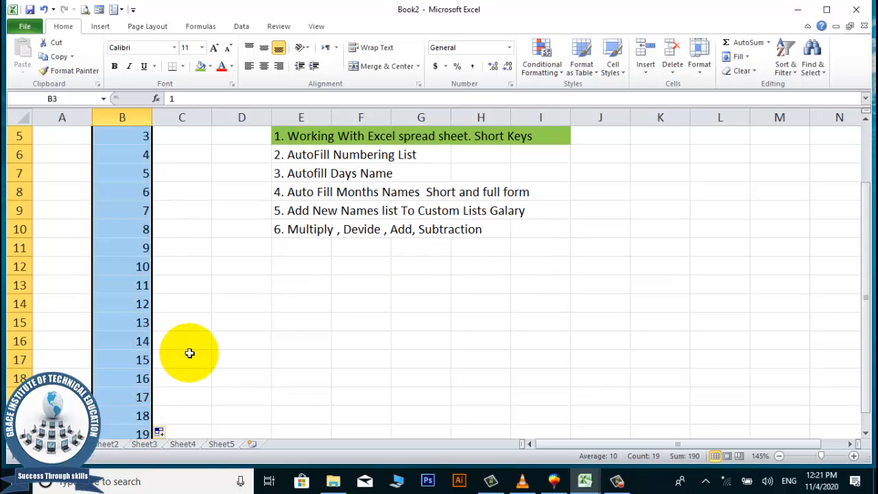
pyautogui.scroll(2, 190, 349)
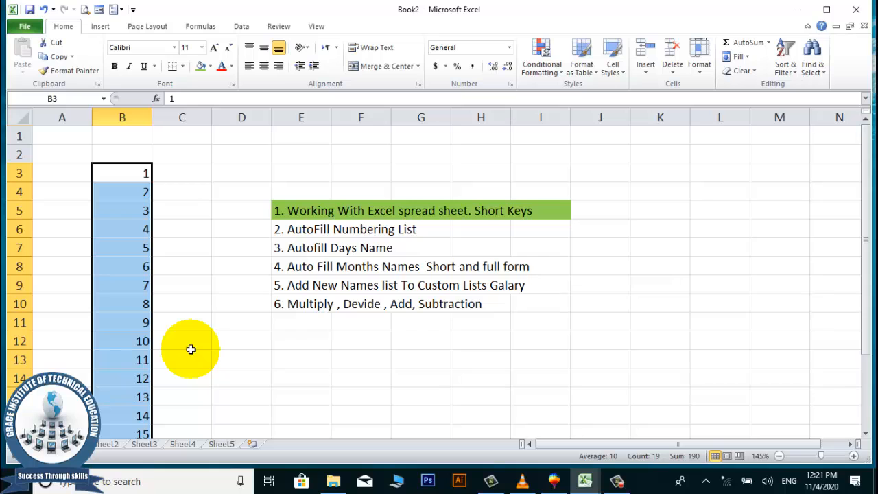
pyautogui.scroll(-3, 191, 350)
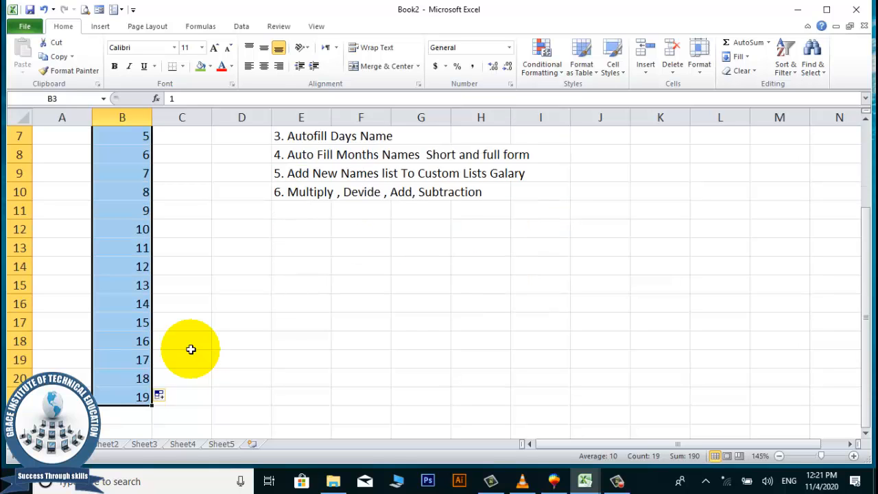
pyautogui.scroll(3, 191, 350)
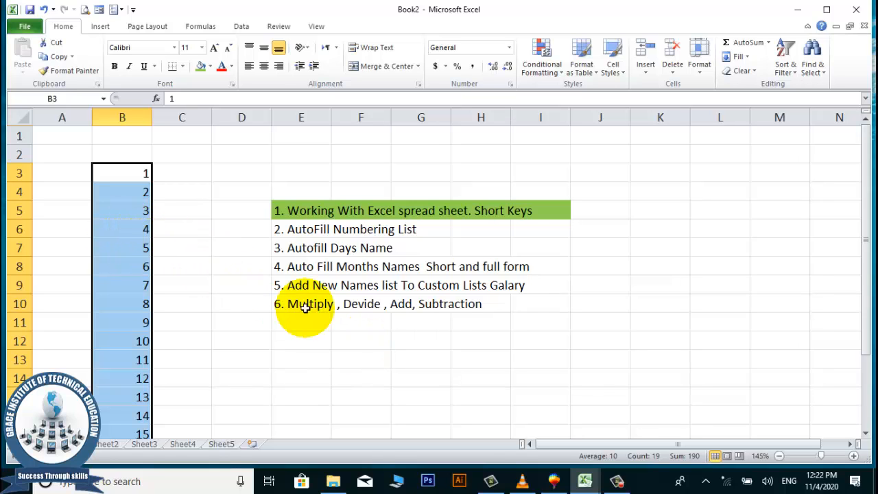
pyautogui.scroll(-5, 265, 288)
pyautogui.scroll(3, 265, 287)
pyautogui.scroll(2, 265, 288)
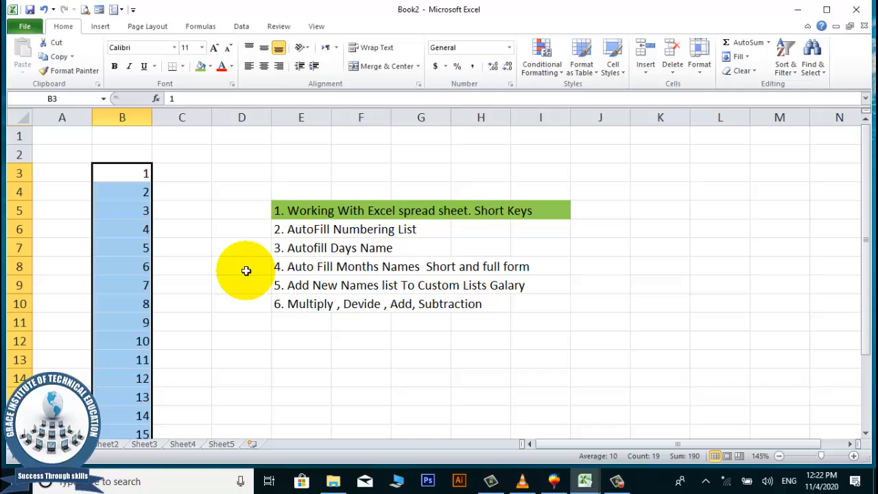
pyautogui.click(120, 178)
# Enter 345 in cell C6.
pyautogui.click(218, 181)
pyautogui.click(182, 167)
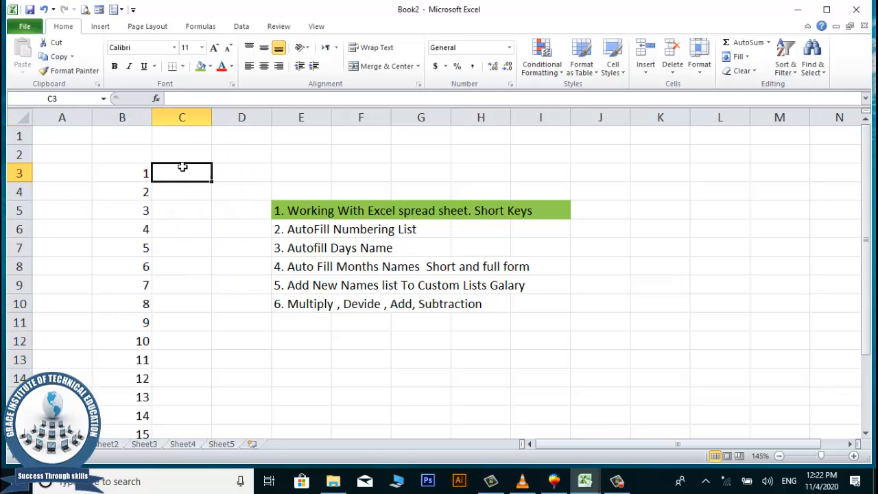
pyautogui.click(185, 226)
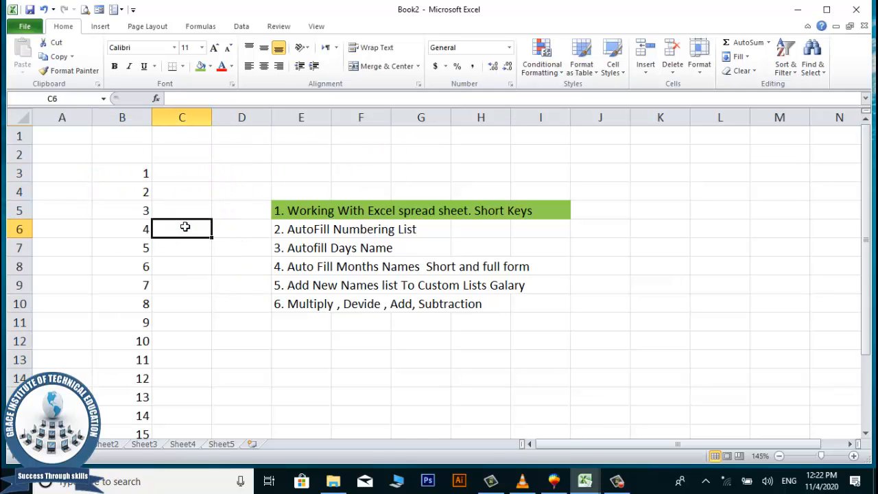
pyautogui.write('345')
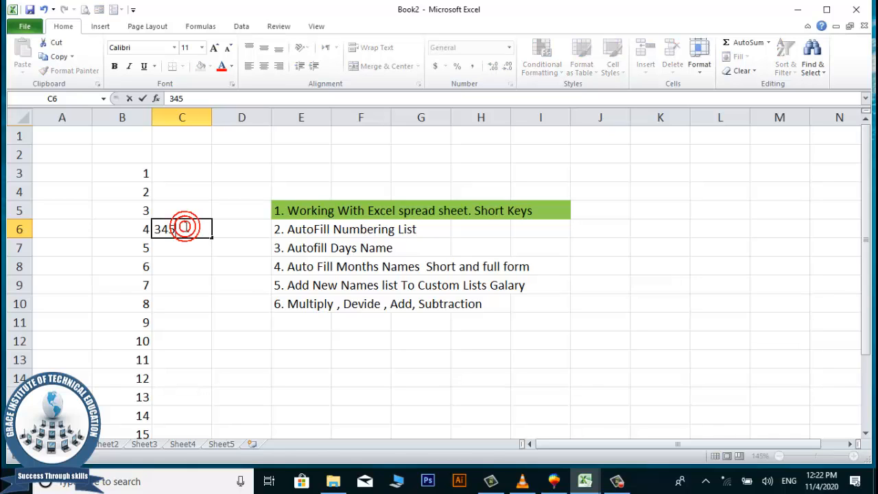
pyautogui.press('Return')
# AutoFill from C6 down to 354 in C15, up to 340 in C1, left to A6 and right into D6.
pyautogui.click(185, 226)
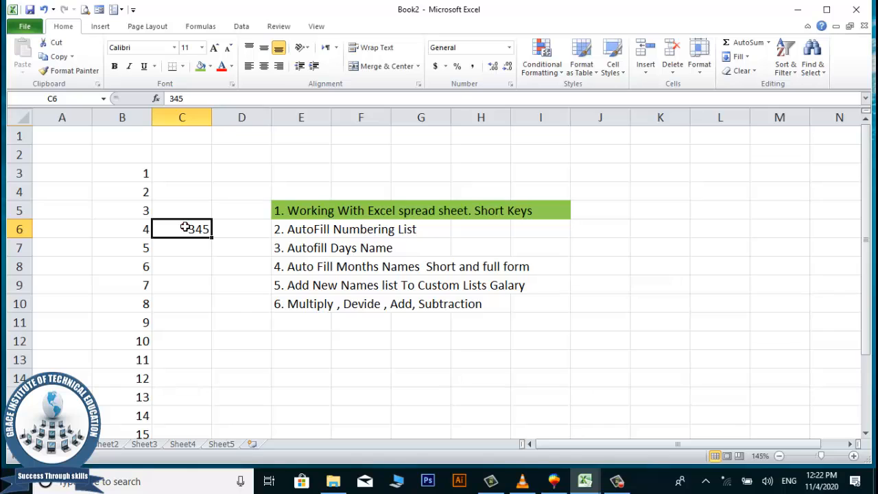
pyautogui.click(186, 228)
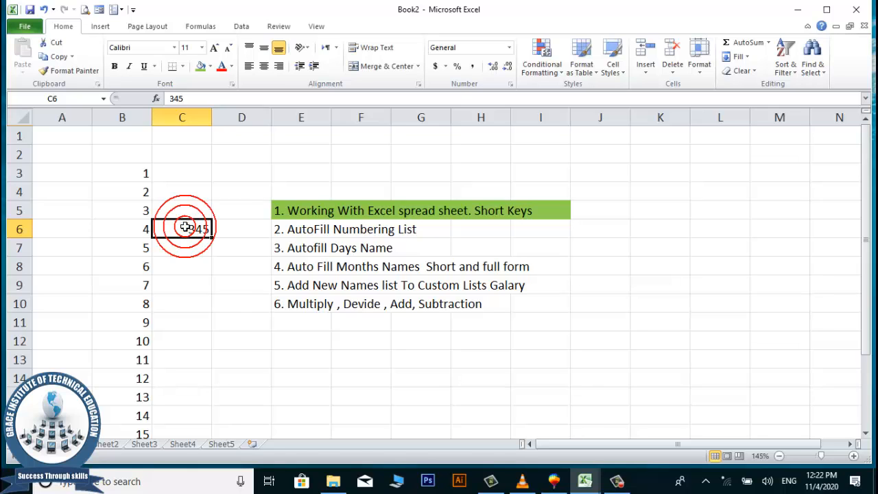
pyautogui.moveTo(212, 237); pyautogui.dragTo(194, 414)
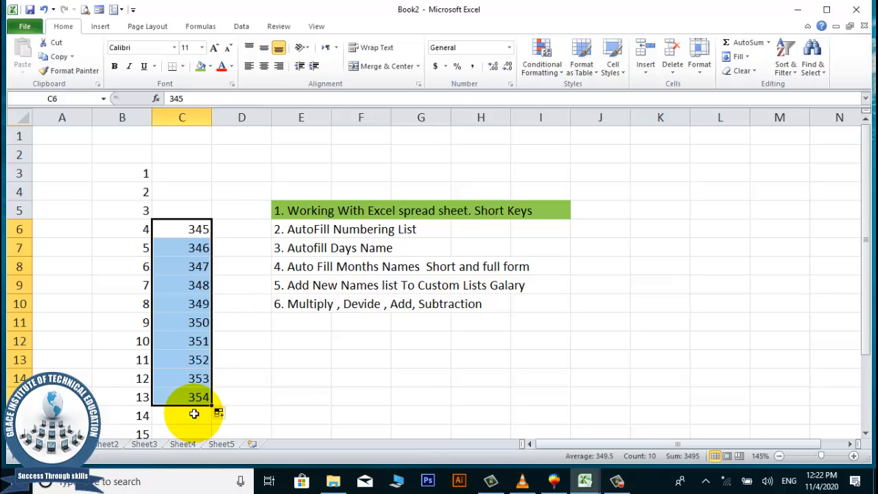
pyautogui.click(184, 229)
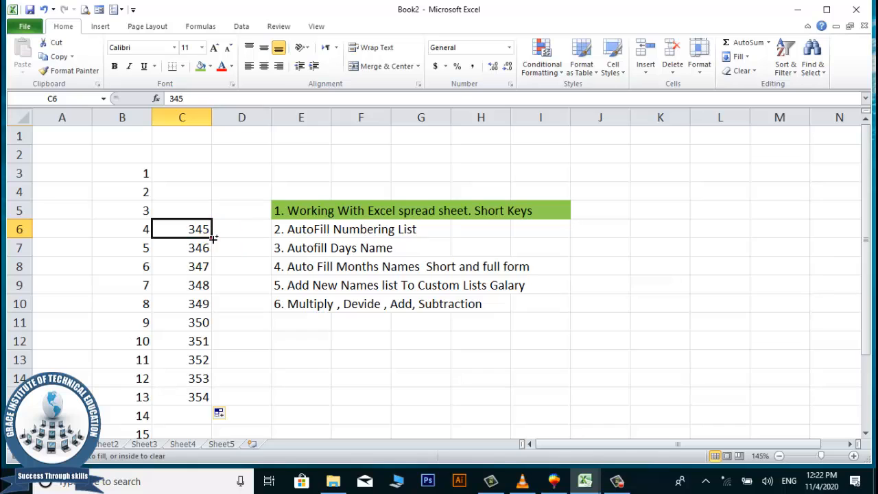
pyautogui.moveTo(212, 236); pyautogui.dragTo(201, 133)
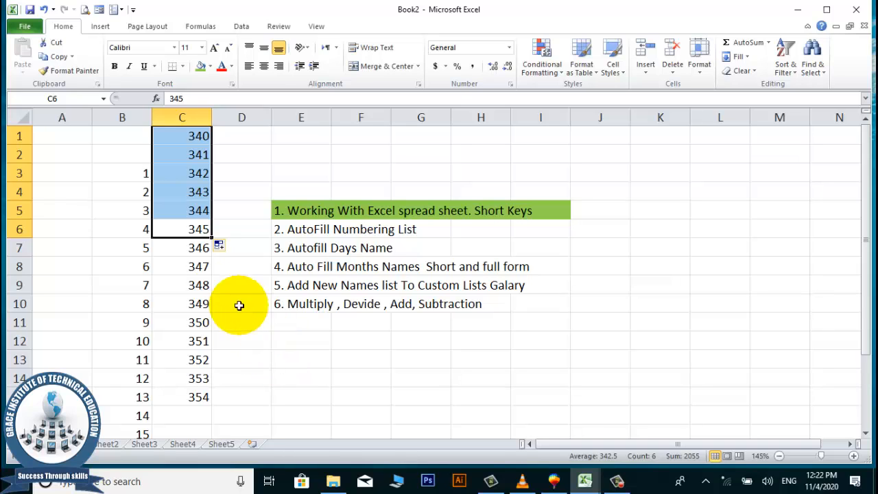
pyautogui.click(189, 232)
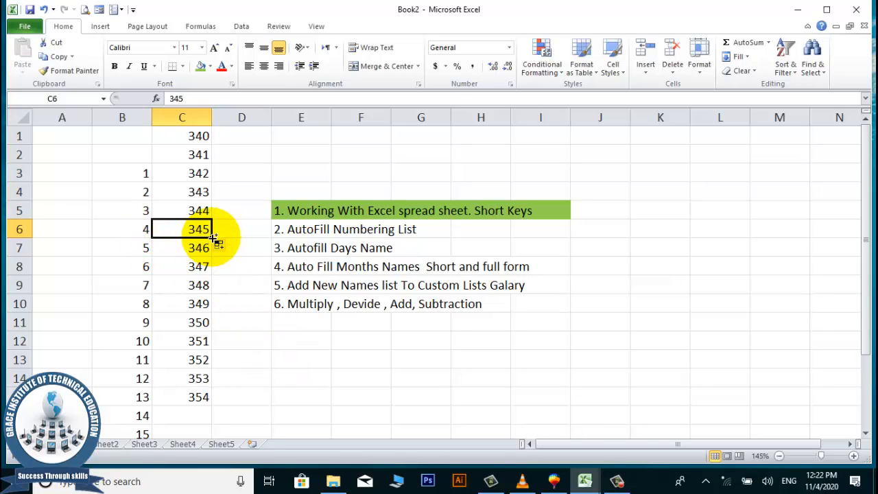
pyautogui.moveTo(212, 238); pyautogui.dragTo(61, 240)
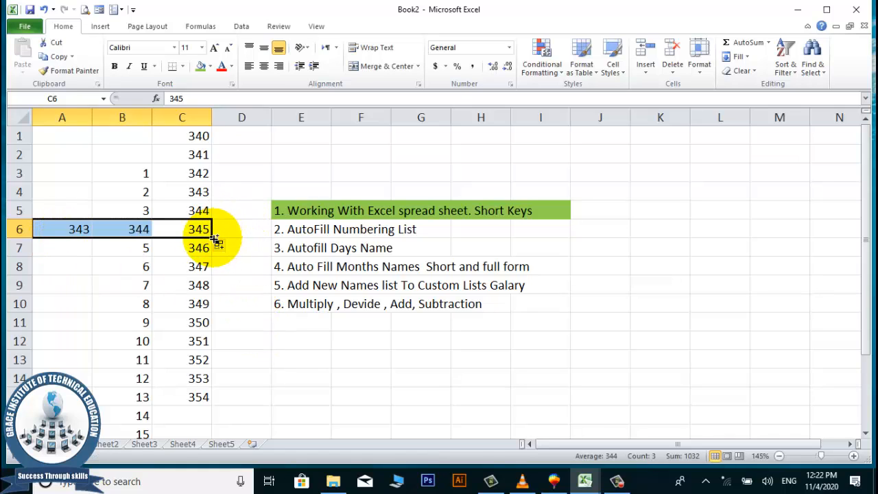
pyautogui.moveTo(217, 238); pyautogui.dragTo(249, 242)
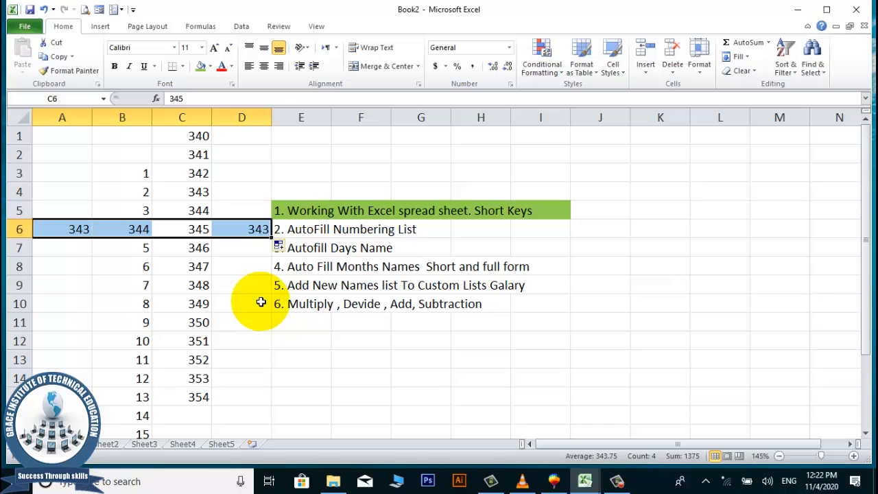
pyautogui.click(323, 254)
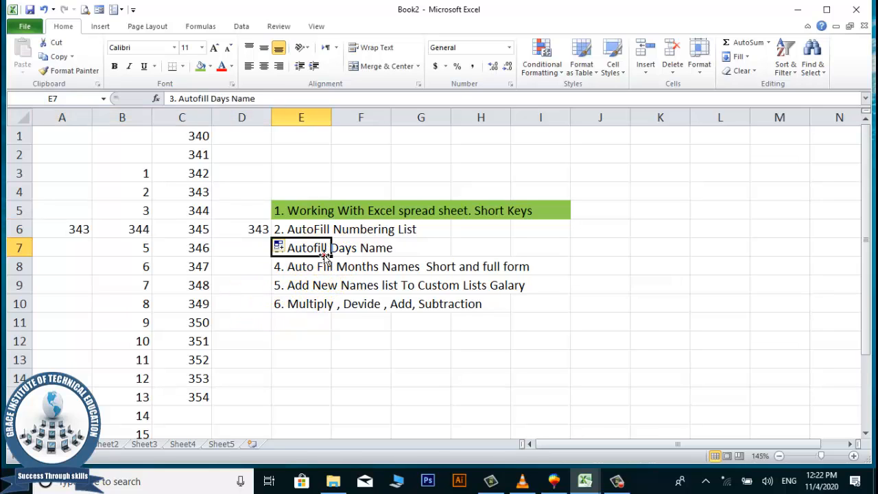
pyautogui.click(396, 364)
pyautogui.click(712, 170)
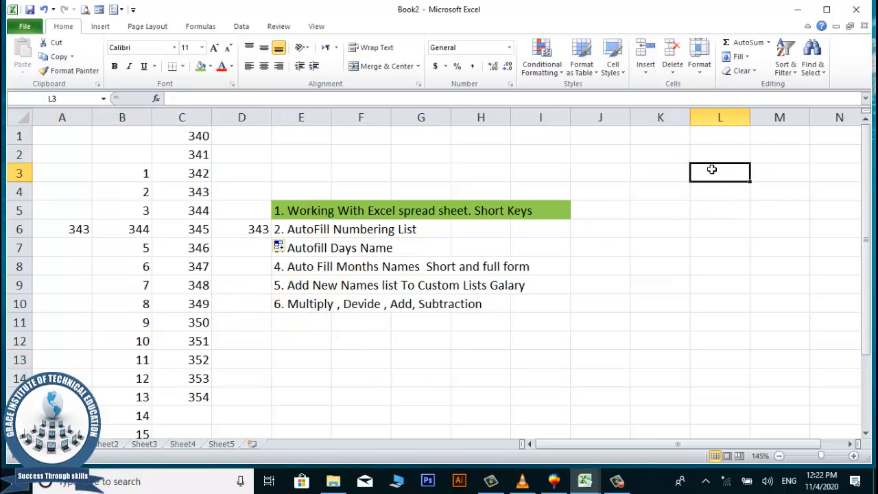
pyautogui.click(711, 170)
pyautogui.write('Monday')
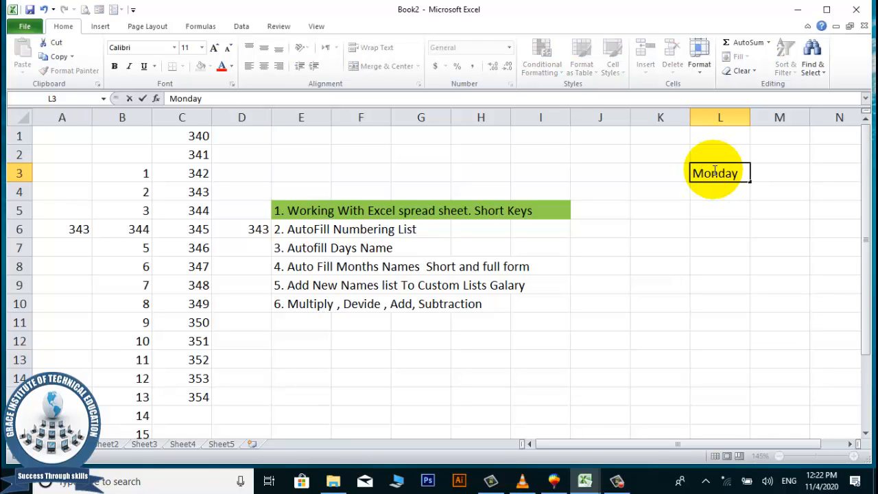
pyautogui.hotkey('ctrl', 'Return')
pyautogui.moveTo(750, 181); pyautogui.dragTo(725, 347)
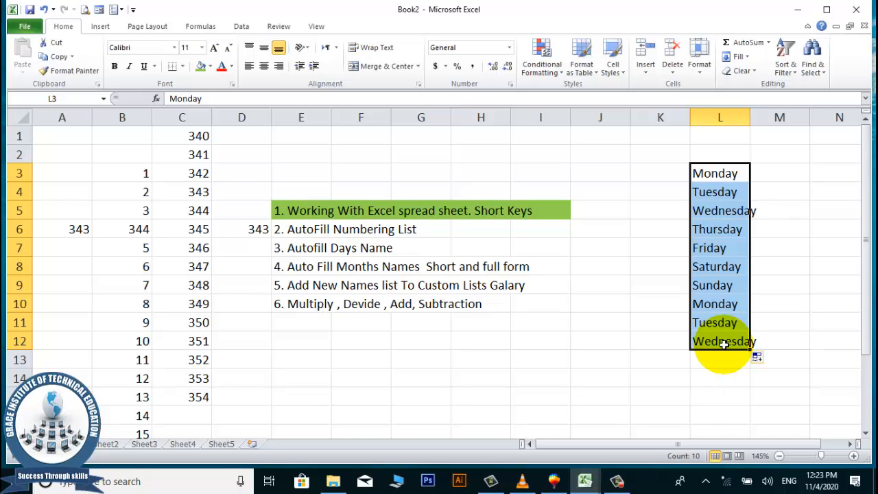
pyautogui.click(598, 342)
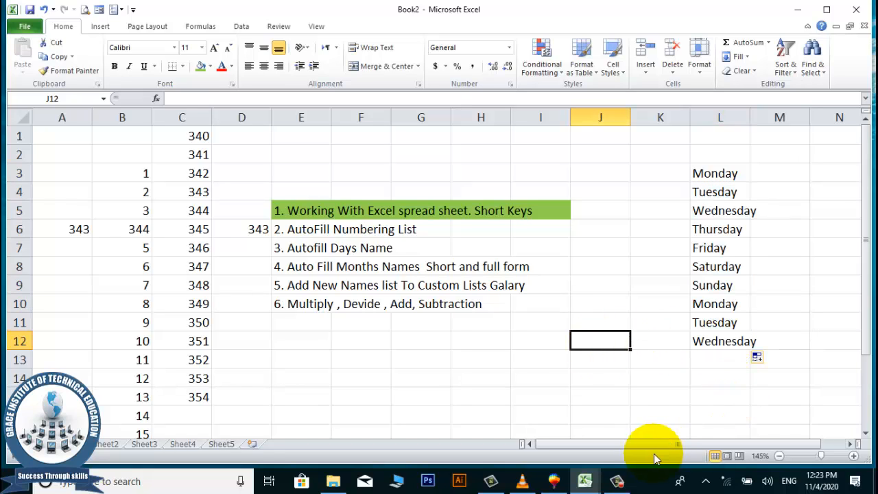
pyautogui.moveTo(651, 448); pyautogui.dragTo(724, 448)
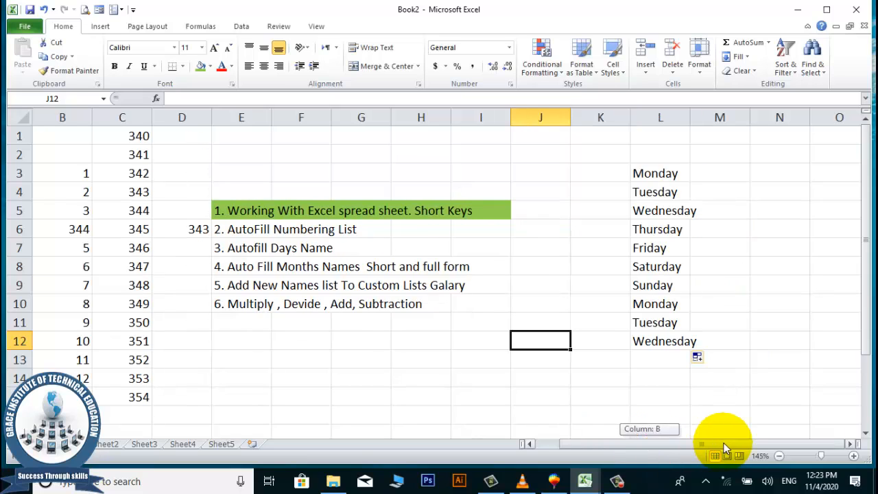
pyautogui.click(580, 305)
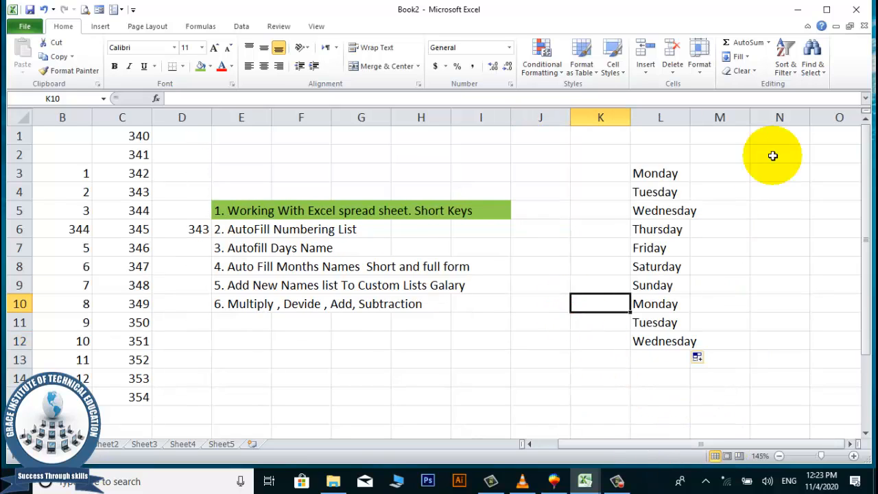
pyautogui.click(748, 171)
pyautogui.click(782, 174)
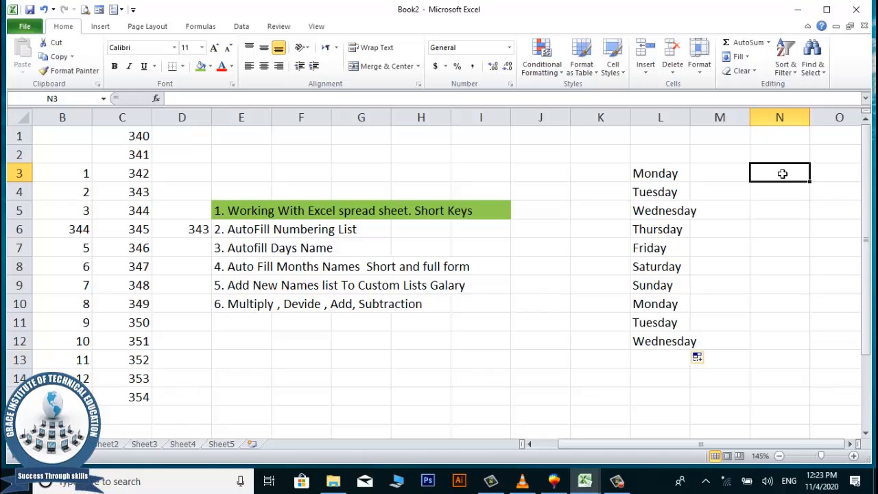
# Enter Mon in N3 and AutoFill abbreviated weekday names down to N14.
pyautogui.click(783, 174)
pyautogui.write('Mon')
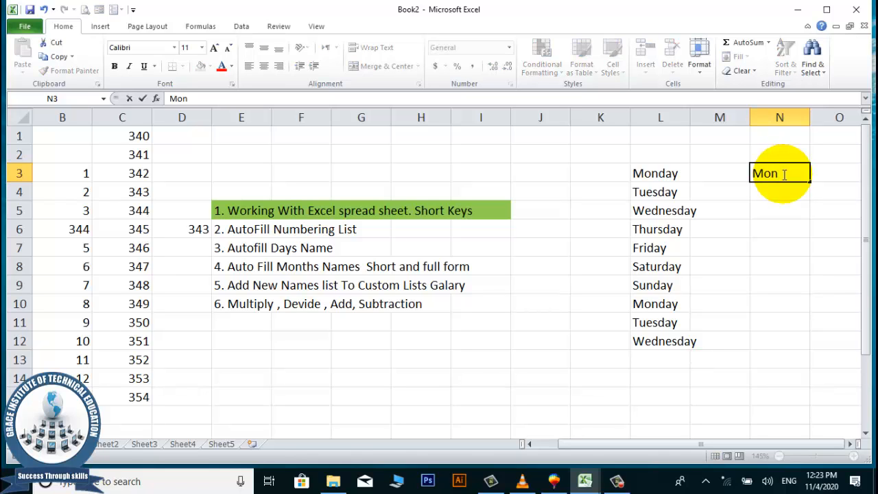
pyautogui.click(778, 206)
pyautogui.click(780, 173)
pyautogui.moveTo(810, 183); pyautogui.dragTo(781, 381)
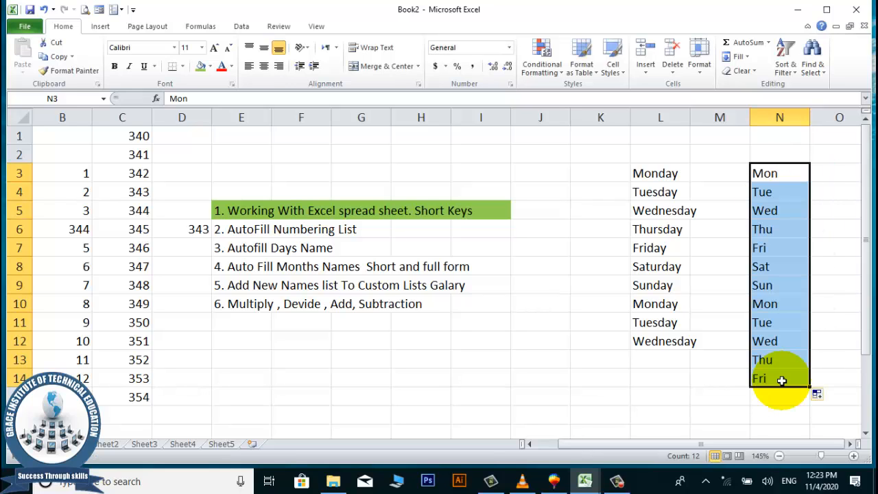
pyautogui.click(542, 178)
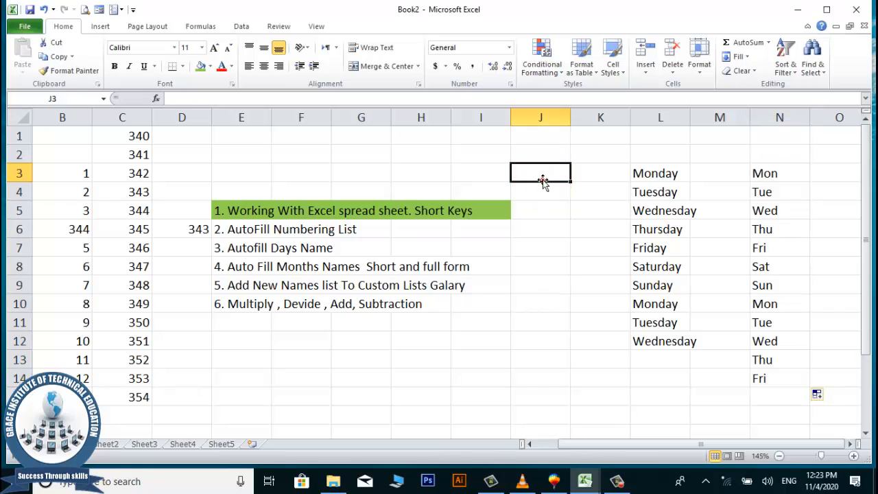
# Enter April in J3 and AutoFill full month names through February in J13.
pyautogui.write('April')
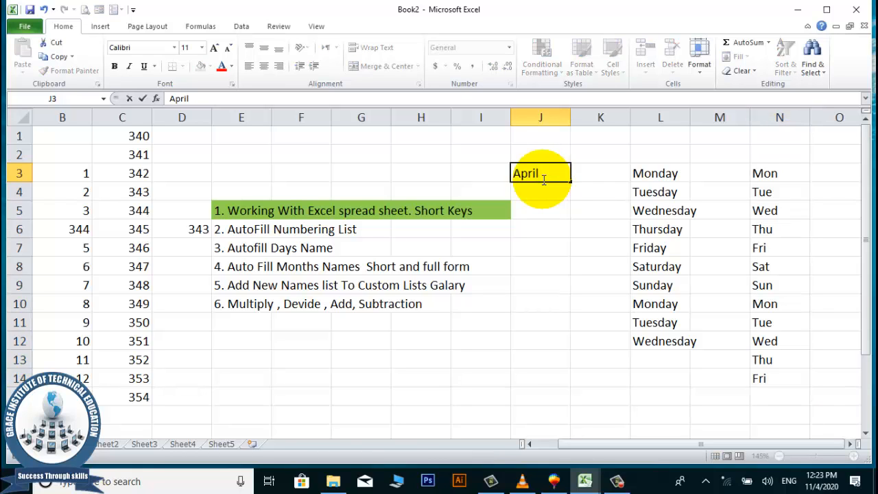
pyautogui.press('Return')
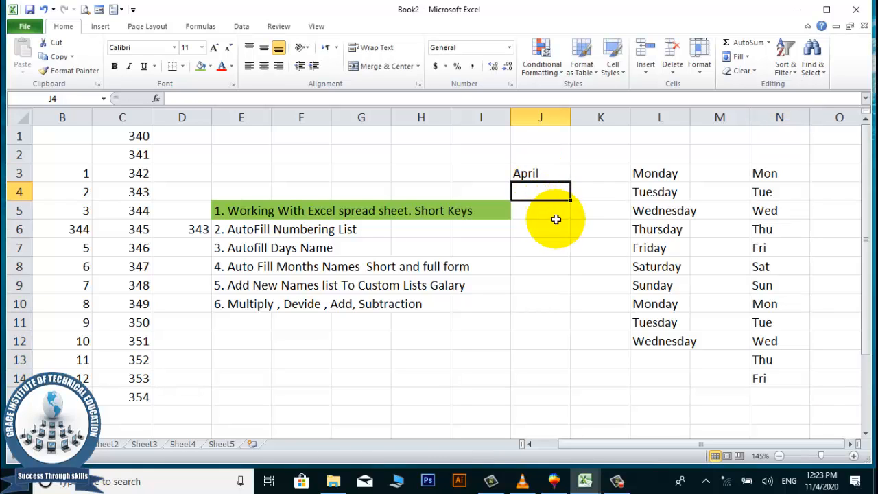
pyautogui.click(539, 177)
pyautogui.moveTo(569, 182); pyautogui.dragTo(565, 360)
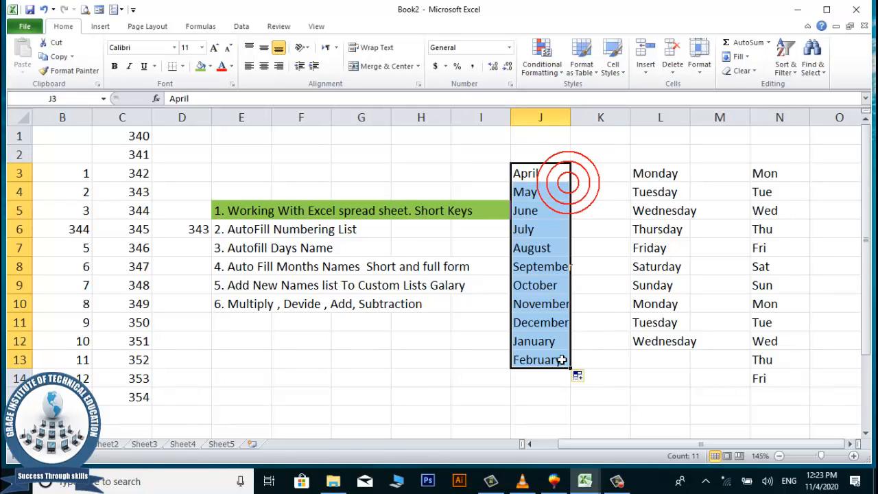
# Enter Apr in K4 and AutoFill abbreviated months down to K16.
pyautogui.click(607, 192)
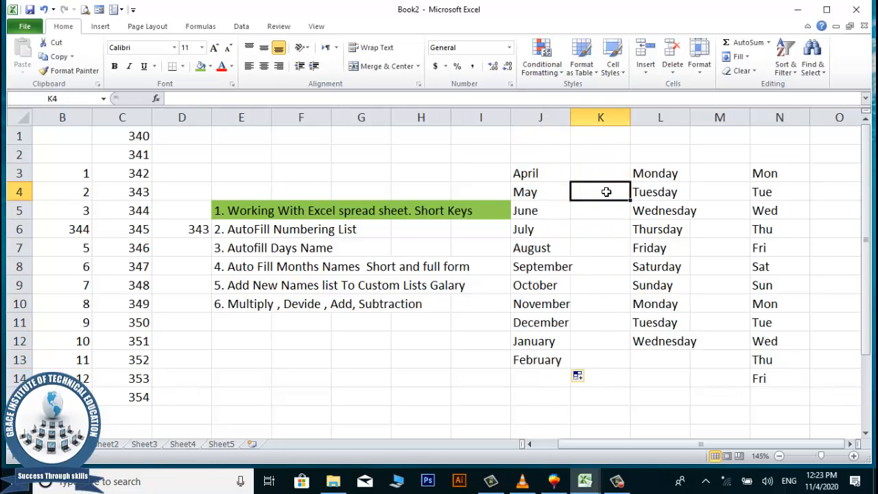
pyautogui.click(607, 192)
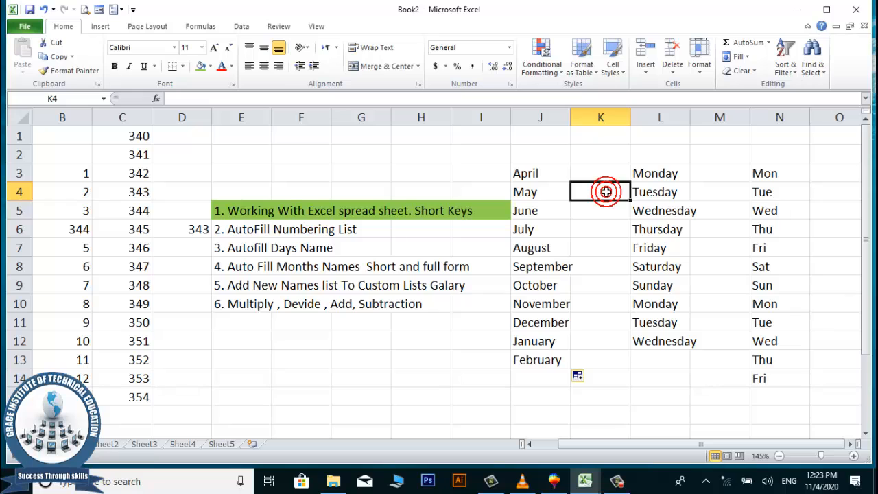
pyautogui.write('Apr')
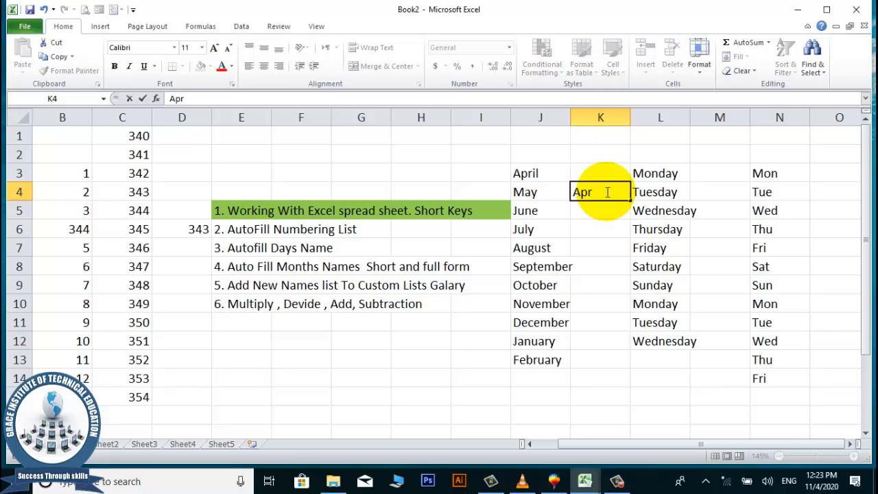
pyautogui.moveTo(630, 201); pyautogui.dragTo(588, 417)
pyautogui.click(405, 371)
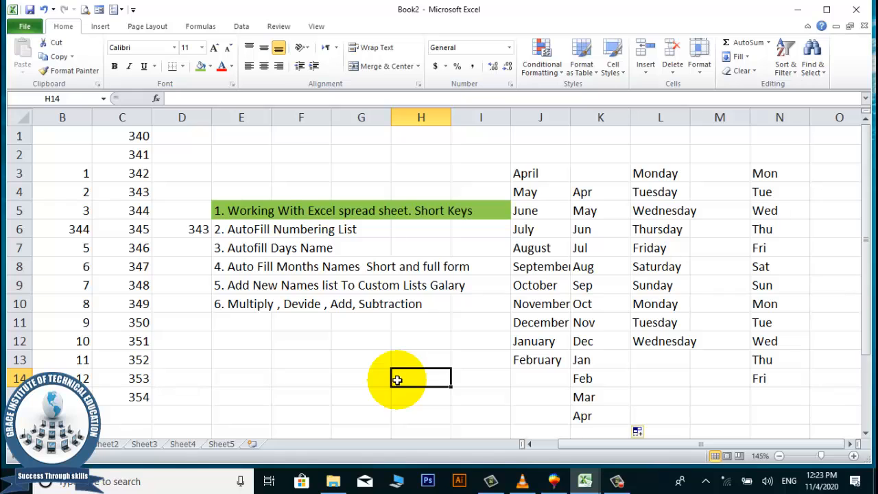
# Fill the topics 2 to 4 block E6:I8 green and apply All Borders.
pyautogui.click(246, 267)
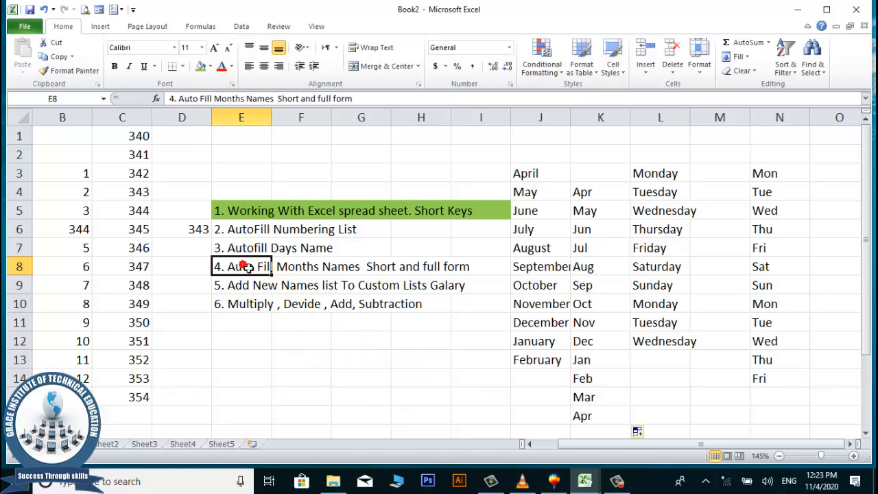
pyautogui.click(299, 267)
pyautogui.click(364, 267)
pyautogui.click(427, 265)
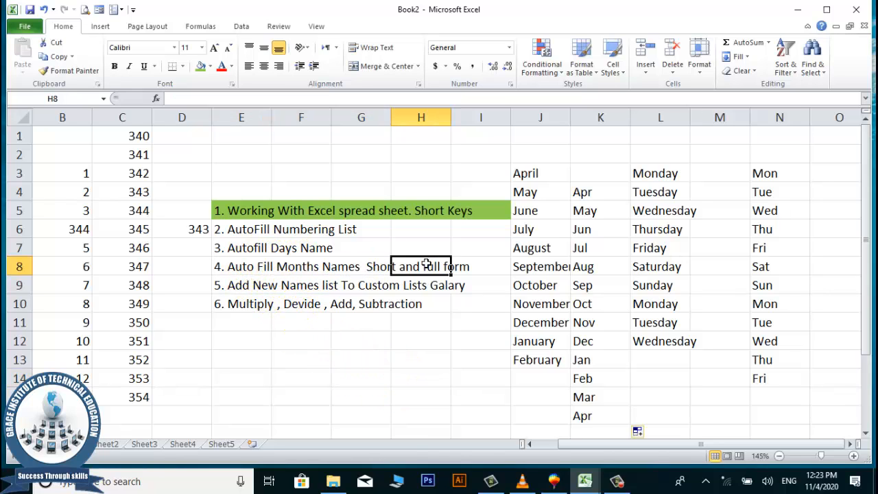
pyautogui.click(269, 230)
pyautogui.click(270, 247)
pyautogui.click(250, 289)
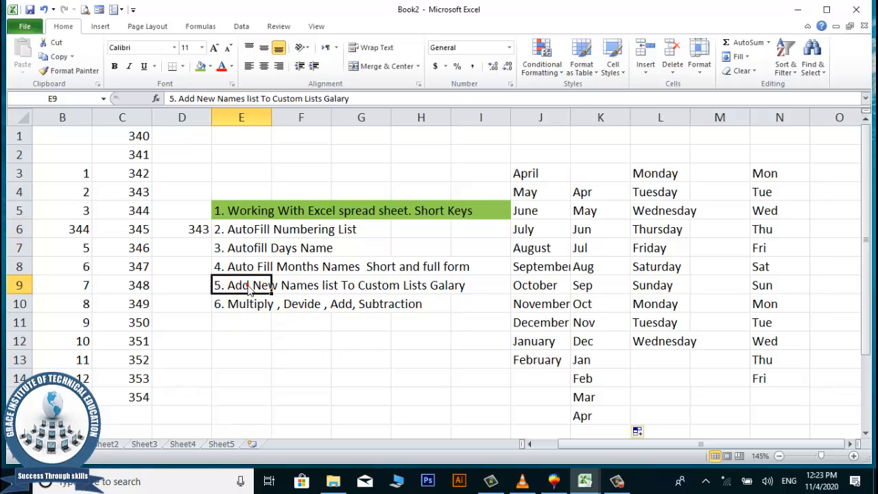
pyautogui.moveTo(240, 232); pyautogui.dragTo(459, 263)
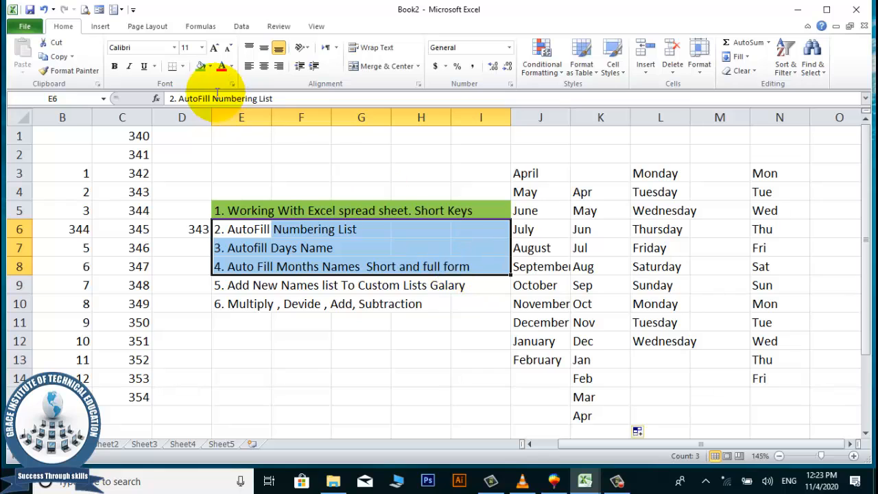
pyautogui.click(201, 66)
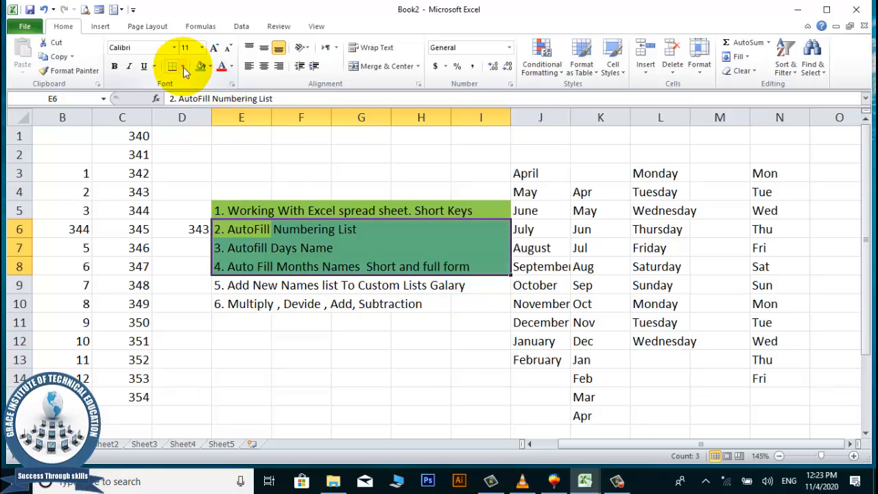
pyautogui.click(183, 67)
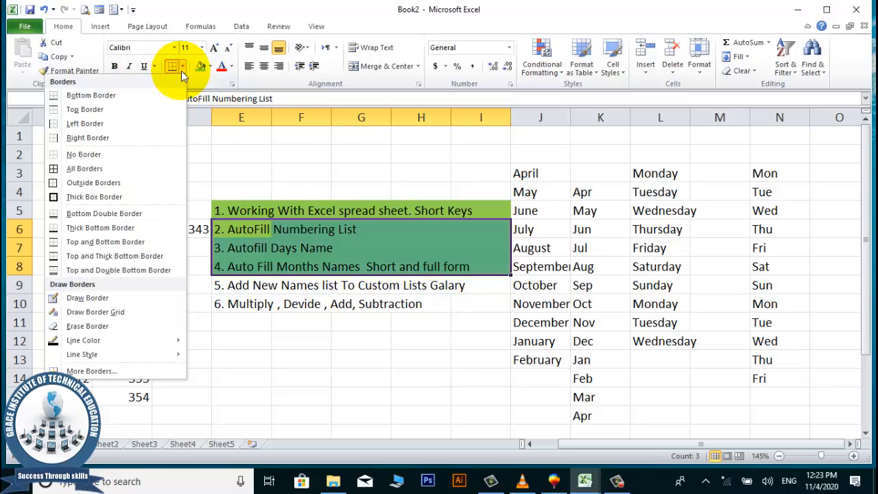
pyautogui.click(75, 168)
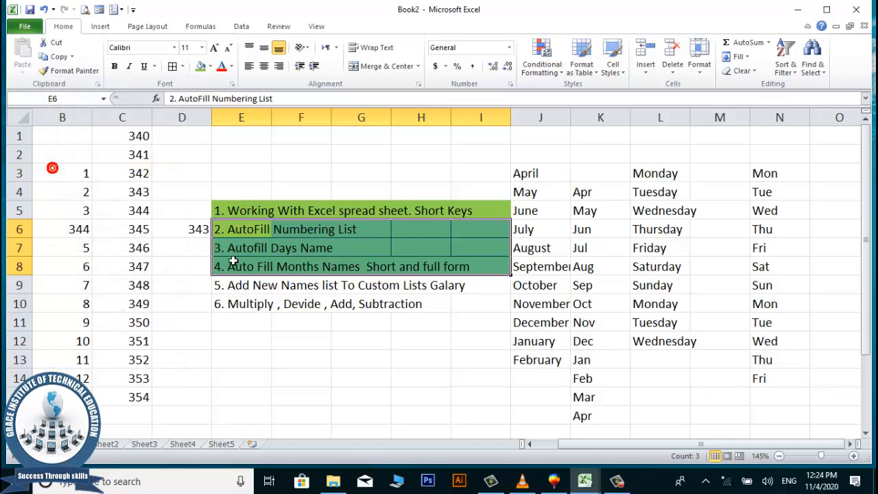
pyautogui.click(280, 302)
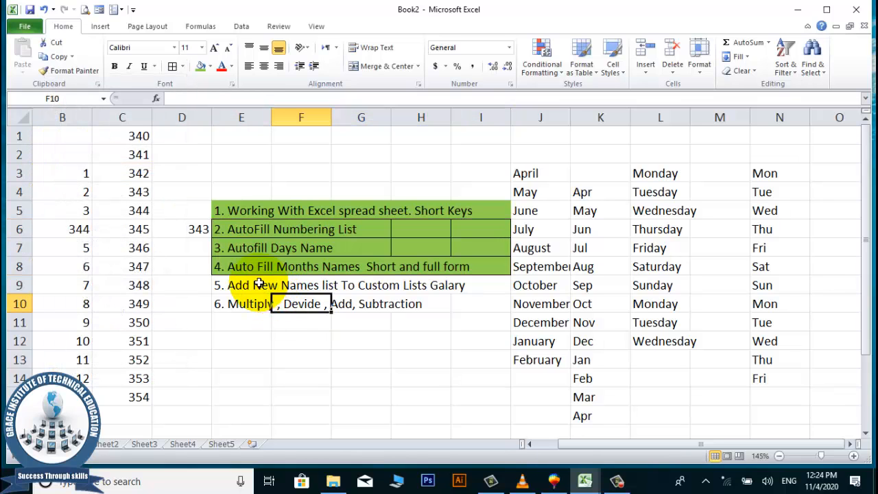
# Select the weekday name list from its first two entries downward.
pyautogui.click(223, 286)
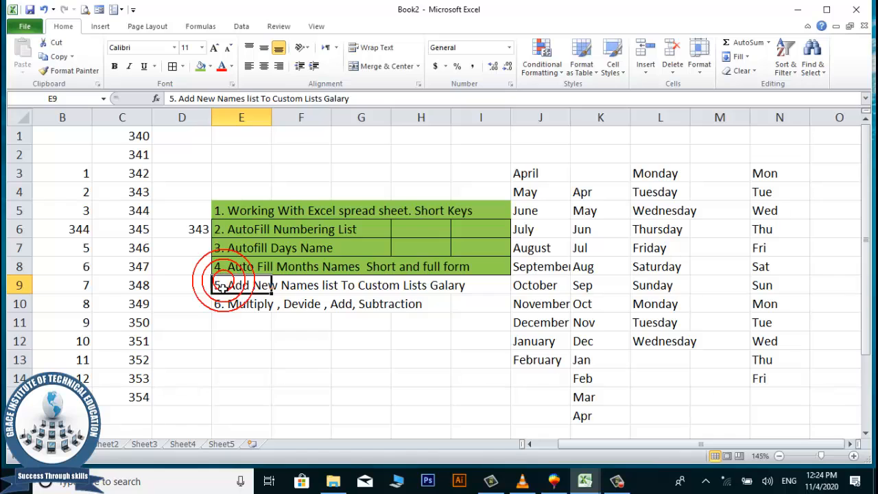
pyautogui.click(345, 287)
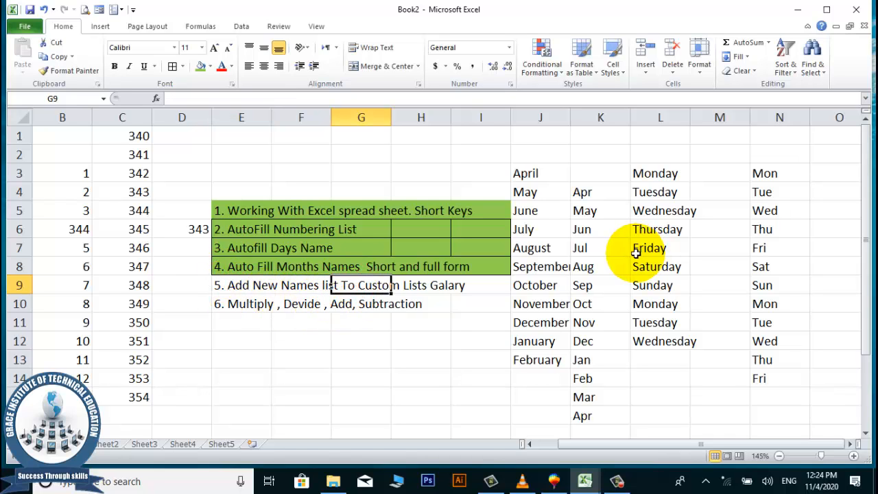
pyautogui.moveTo(648, 172); pyautogui.dragTo(659, 196)
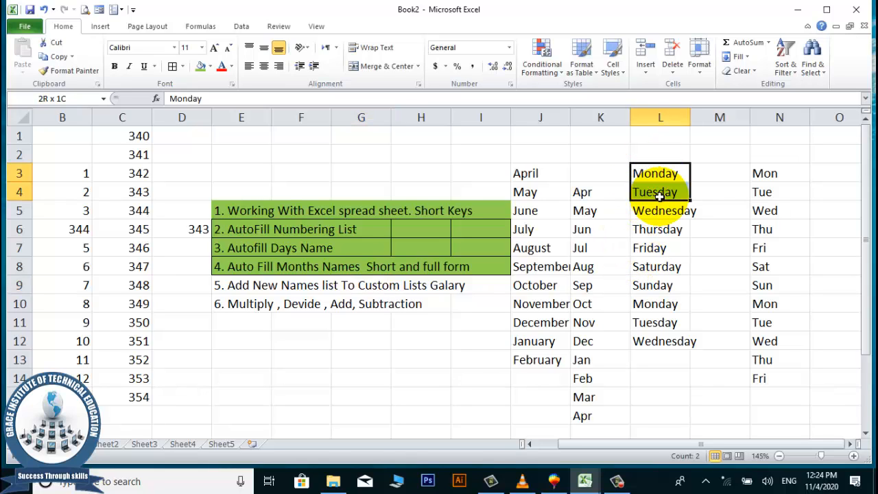
pyautogui.moveTo(659, 196); pyautogui.dragTo(646, 379)
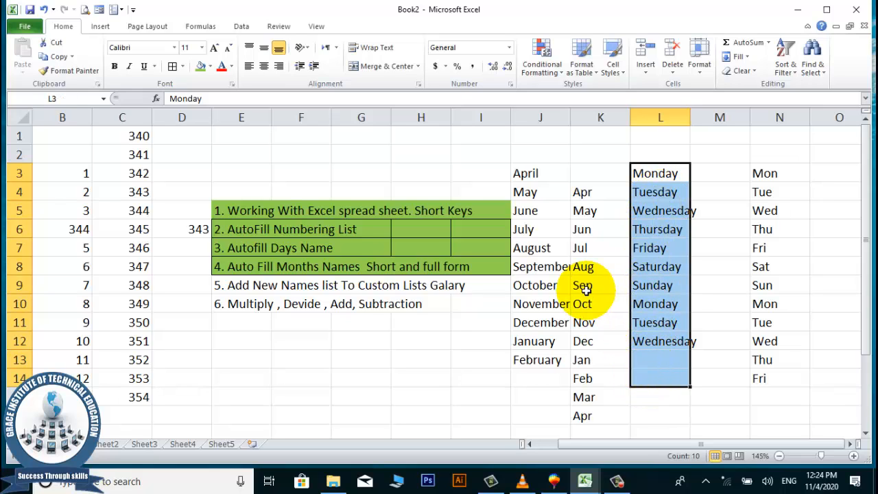
pyautogui.scroll(-4, 587, 288)
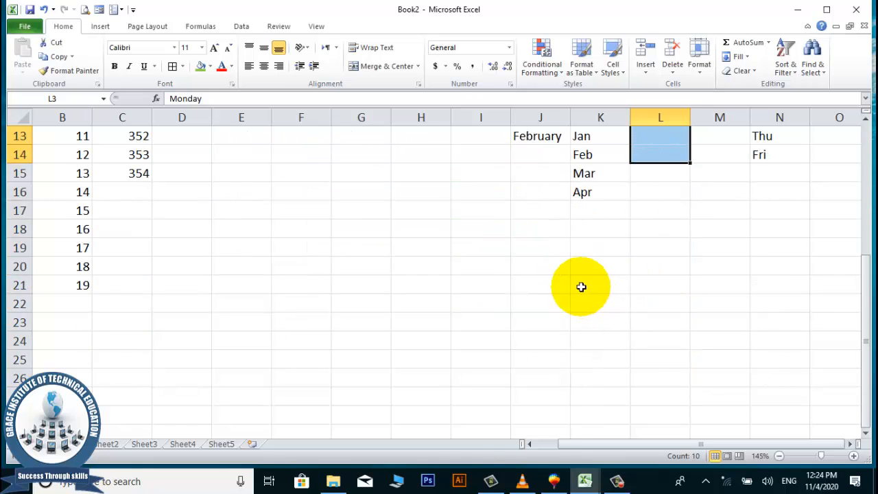
pyautogui.scroll(2, 581, 286)
# Starting at G12, enter the first three people's names down column G.
pyautogui.click(307, 241)
pyautogui.click(260, 225)
pyautogui.click(239, 261)
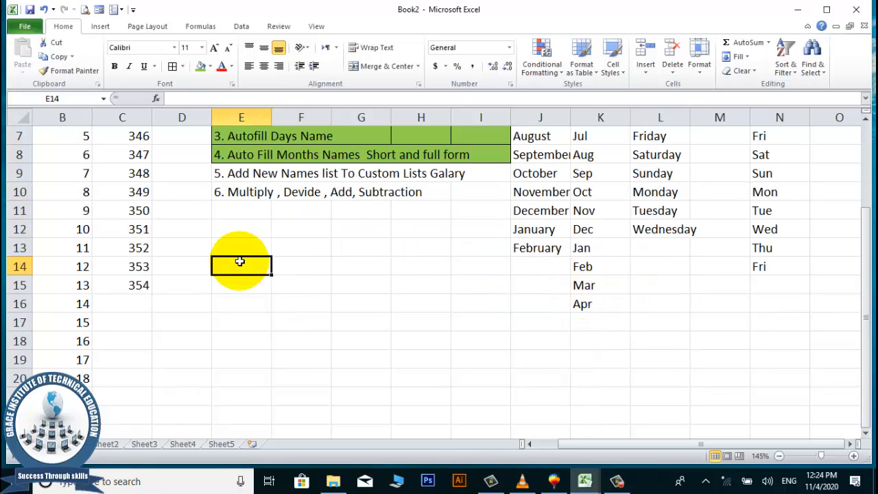
pyautogui.click(244, 217)
pyautogui.click(342, 245)
pyautogui.click(359, 222)
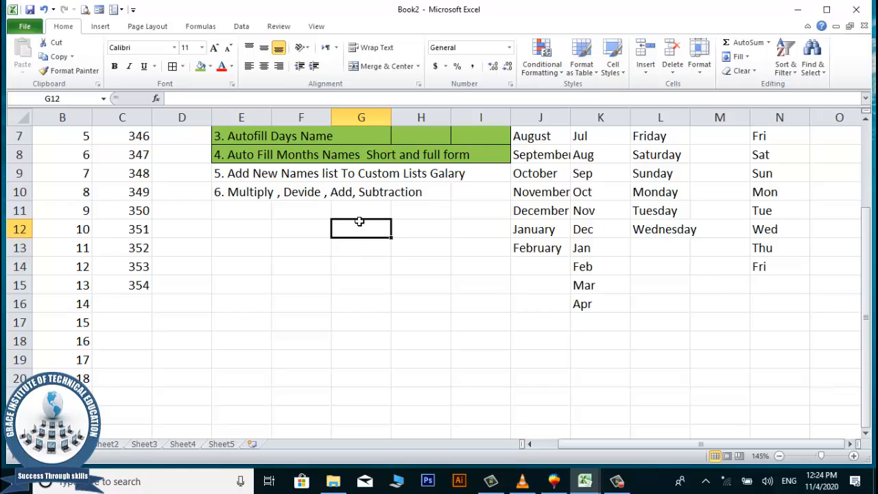
pyautogui.write('Akram')
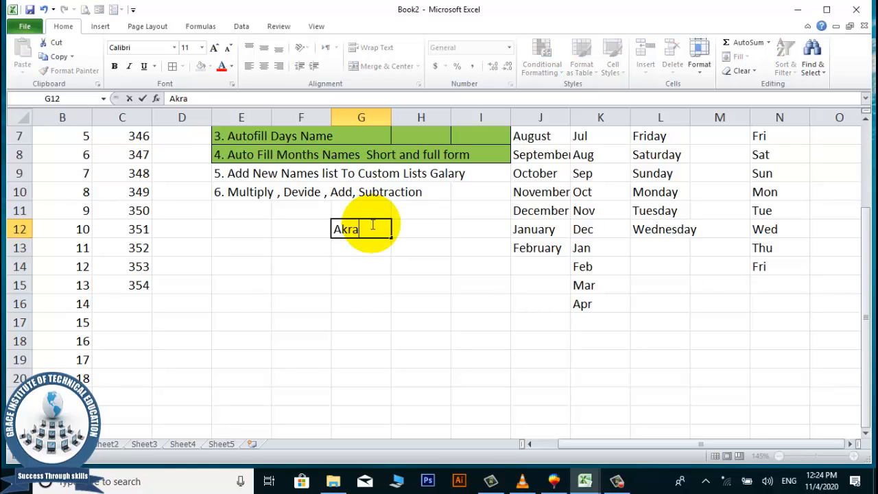
pyautogui.press('Return')
pyautogui.write('Waseem')
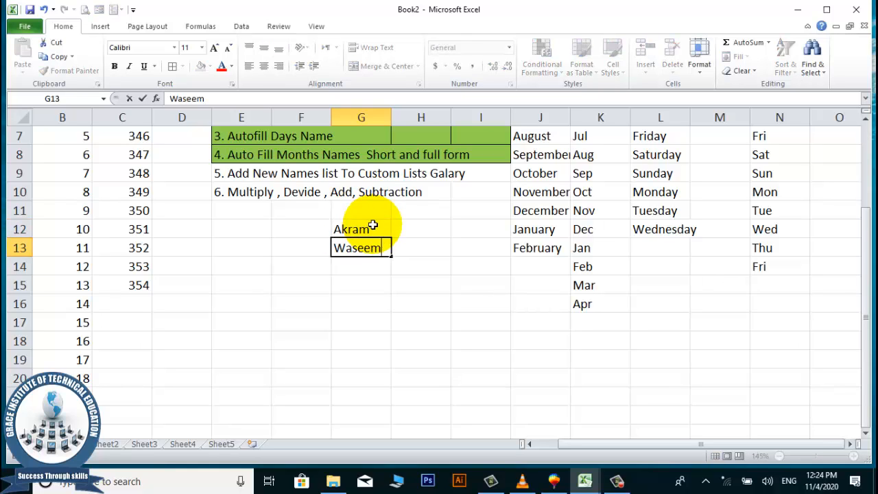
pyautogui.press('Return')
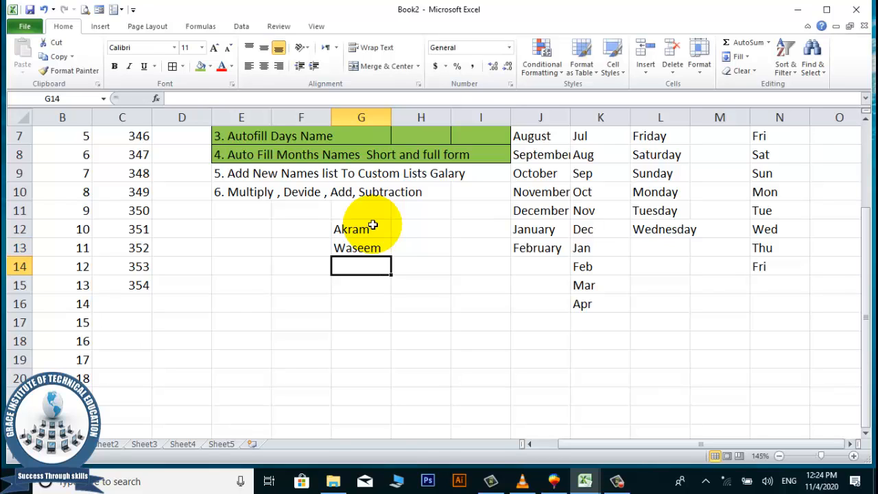
pyautogui.write('Shah Sb')
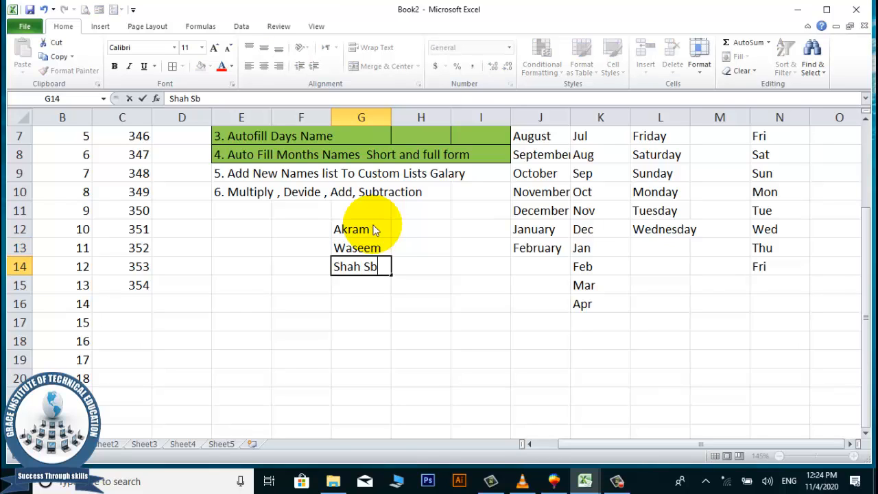
pyautogui.press('Return')
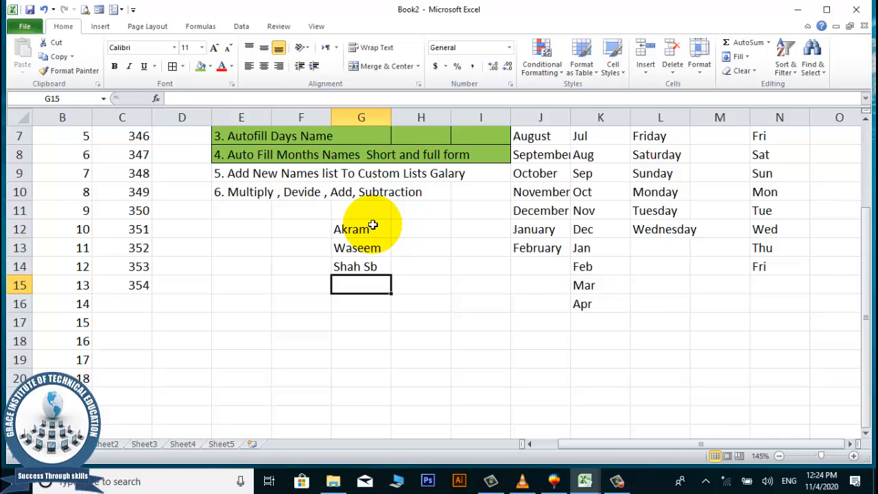
# Enter the remaining three names in G15:G17, fixing a typo, and move back up to G11.
pyautogui.write('Hafiz Sb')
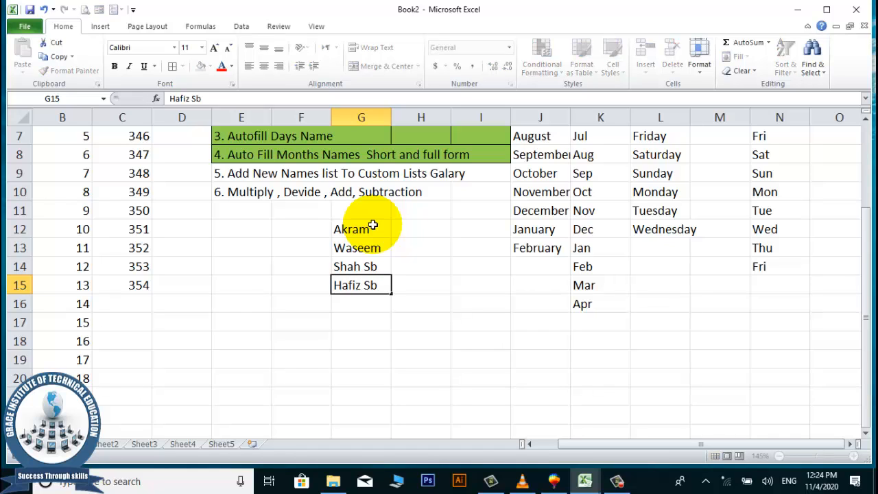
pyautogui.press('Return')
pyautogui.write('Imra')
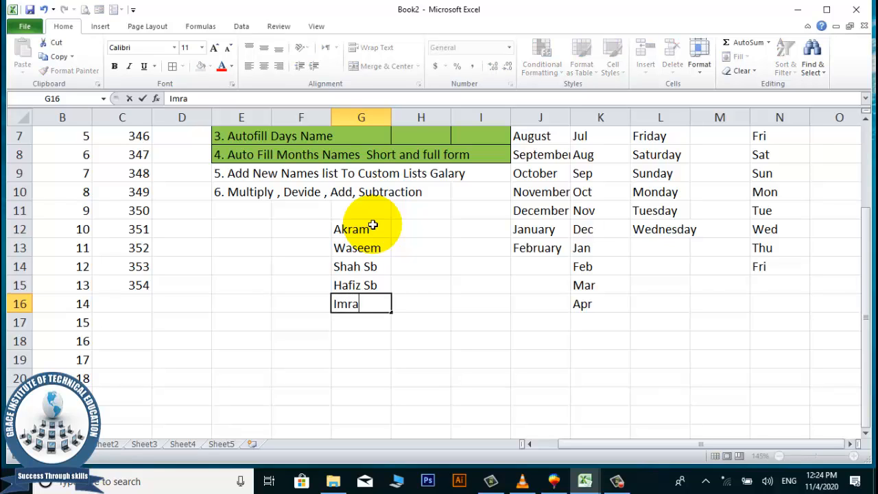
pyautogui.write('n sb')
pyautogui.press('Return')
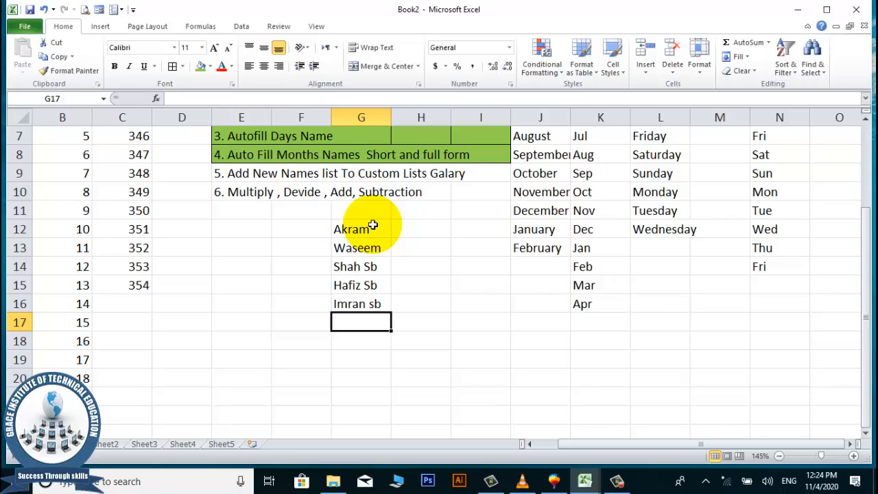
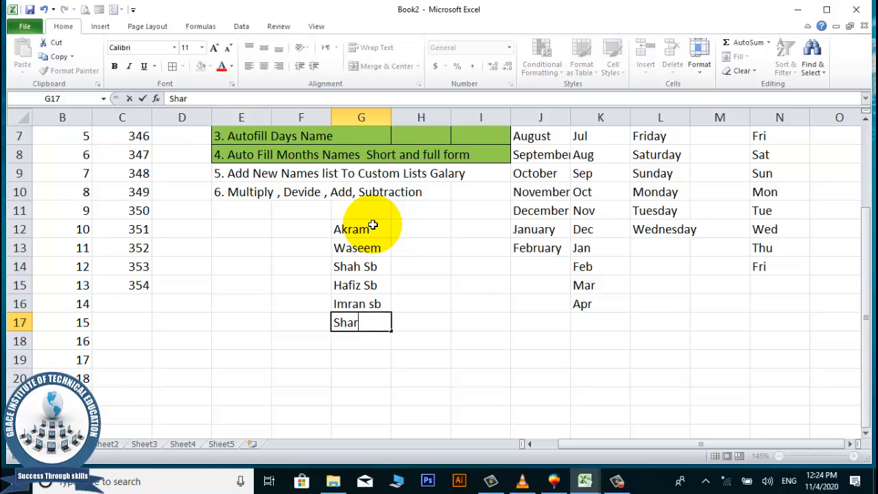
pyautogui.press('Return')
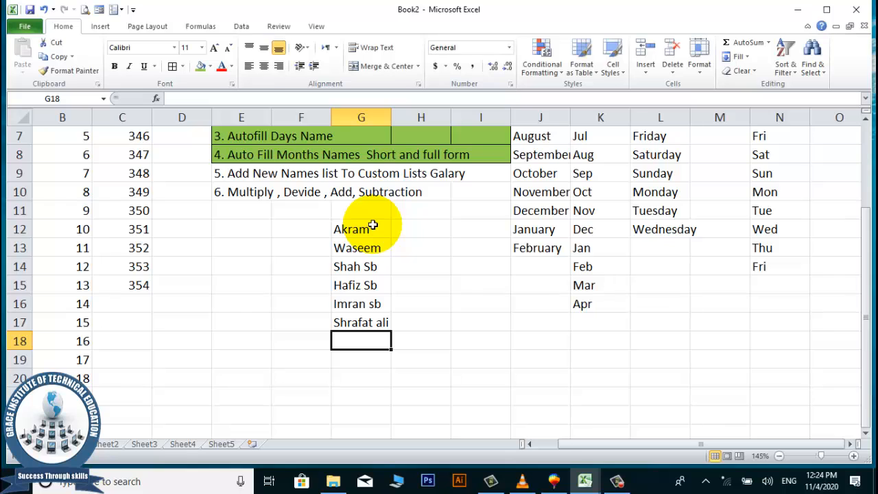
pyautogui.press('Up')
pyautogui.press('Up')
pyautogui.press('Up')
pyautogui.press('Up')
pyautogui.press('Up')
pyautogui.press('Up')
pyautogui.press('Up')
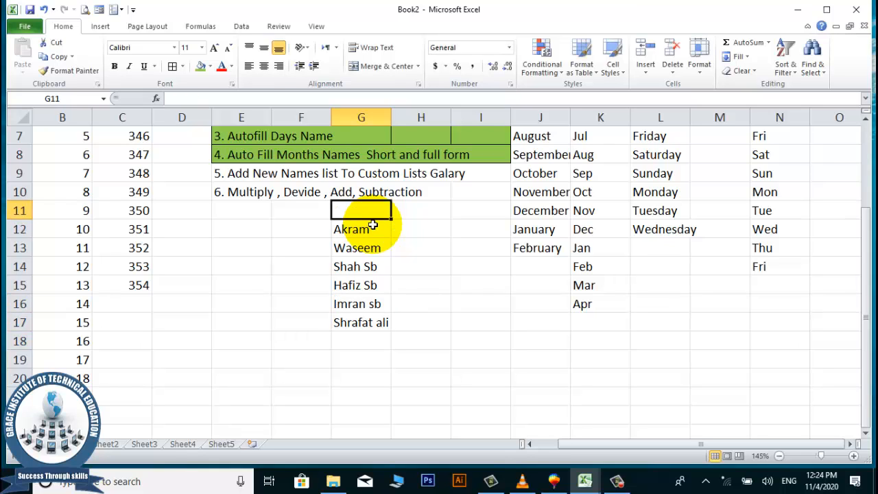
# Enter the heading Name in G11, then edit it to read 'Name M'.
pyautogui.write('Name')
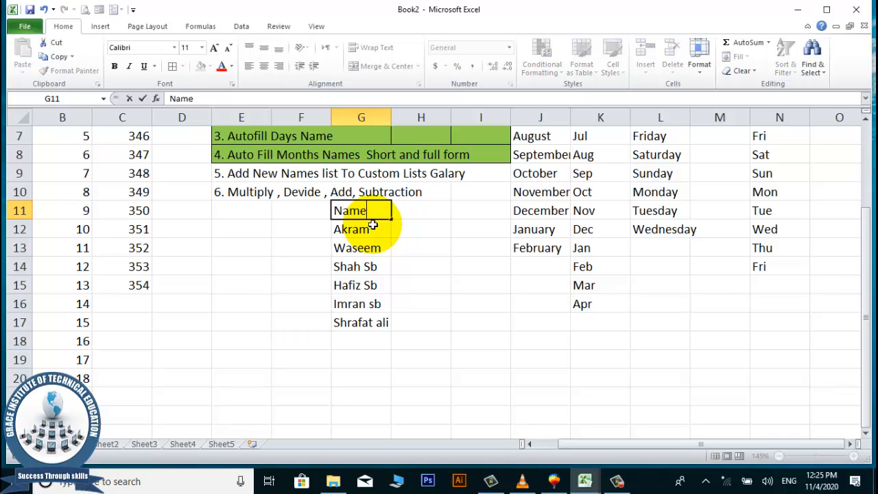
pyautogui.press('Return')
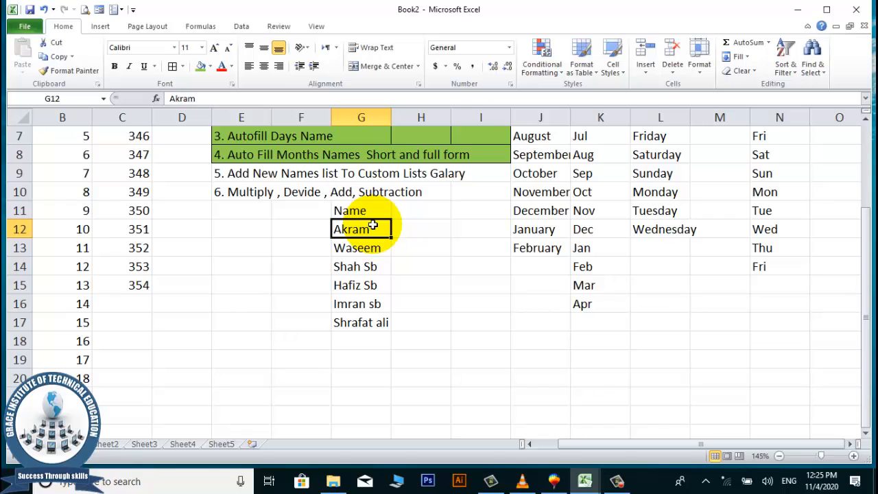
pyautogui.press('Up')
pyautogui.hotkey('shift', 'Down')
pyautogui.hotkey('shift', 'Down')
pyautogui.hotkey('shift', 'Down')
pyautogui.hotkey('shift', 'Down')
pyautogui.hotkey('shift', 'Down')
pyautogui.hotkey('shift', 'Down')
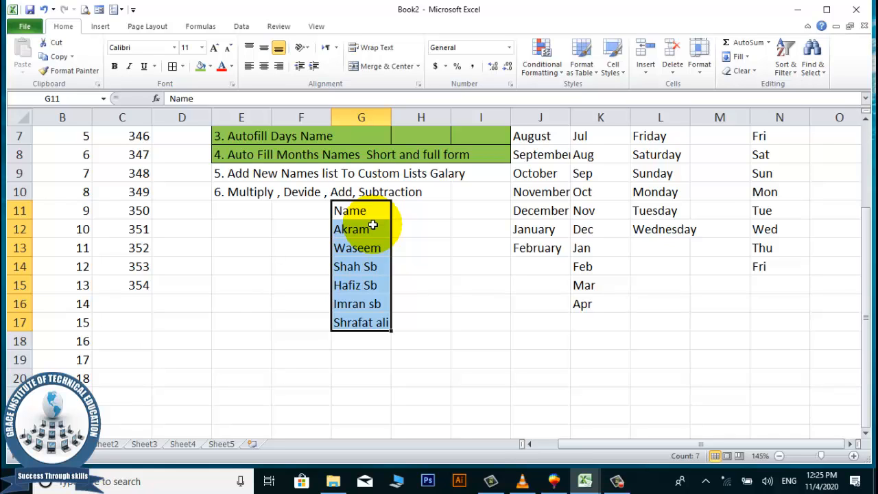
pyautogui.doubleClick(373, 211)
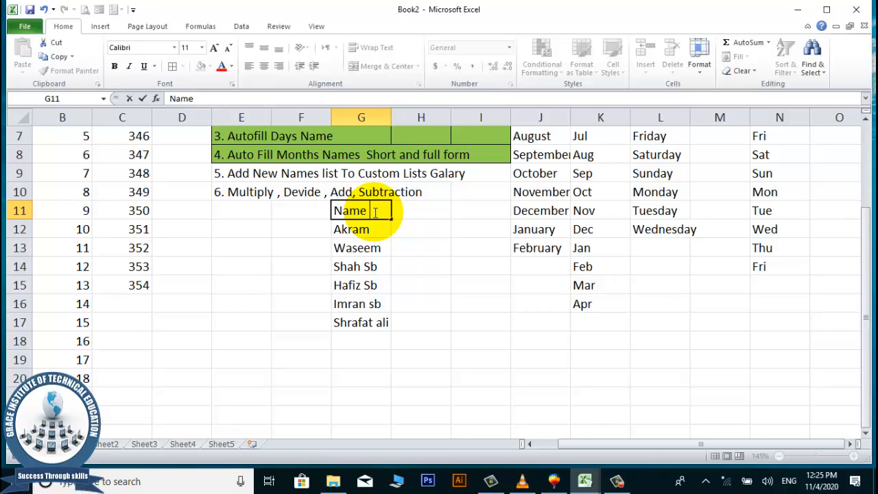
pyautogui.write('M')
pyautogui.press('Return')
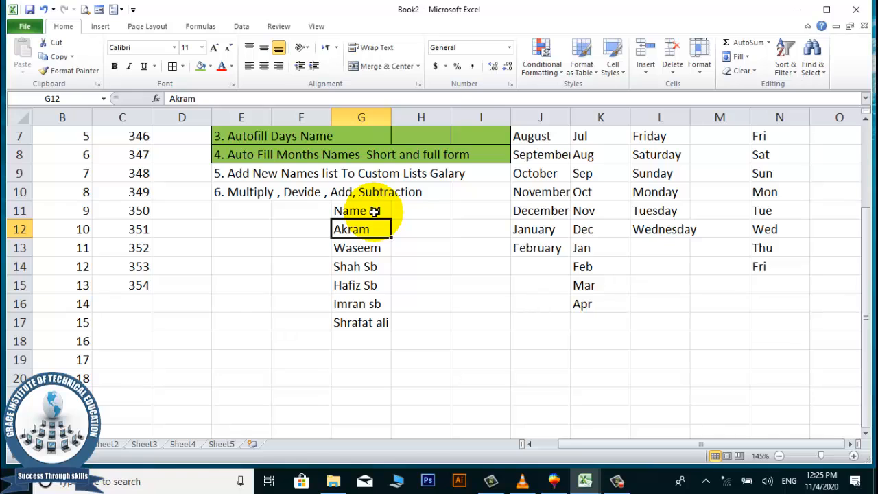
# Select the heading and names in G11:G17.
pyautogui.press('Down')
pyautogui.press('Down')
pyautogui.press('Down')
pyautogui.press('Down')
pyautogui.press('Down')
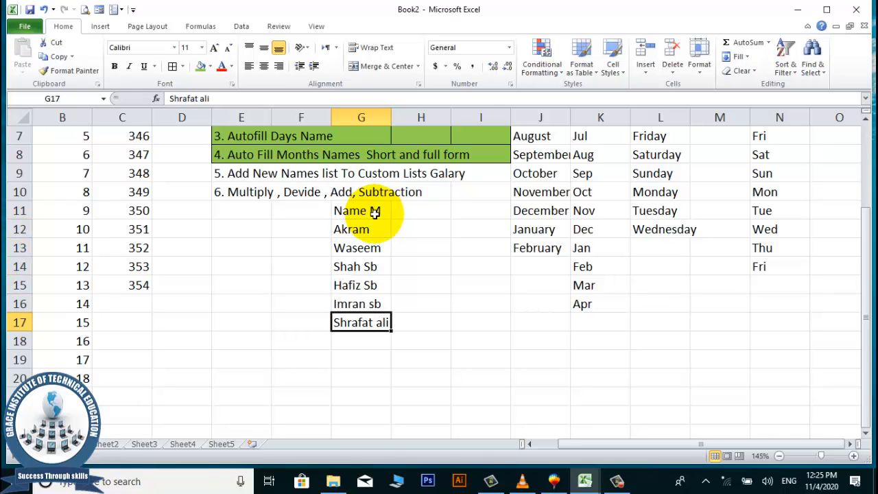
pyautogui.click(358, 304)
pyautogui.click(364, 211)
pyautogui.moveTo(361, 210); pyautogui.dragTo(360, 322)
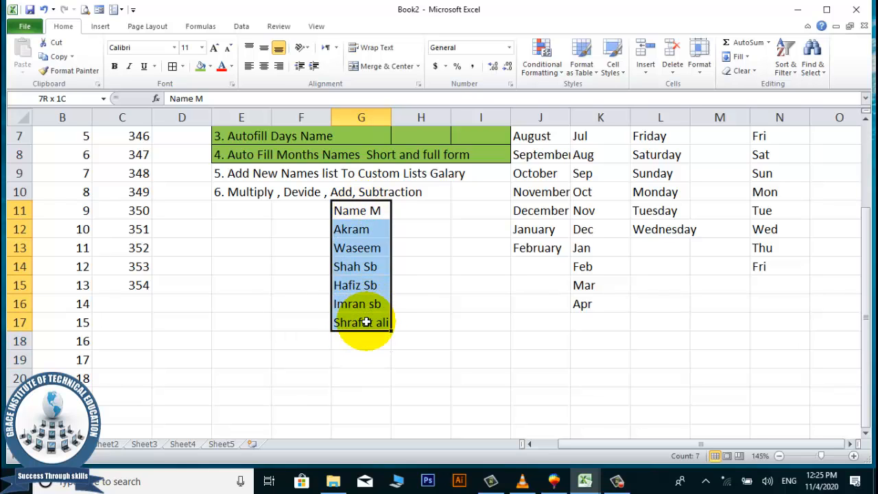
# Go to Excel Options' Advanced settings and launch the Custom Lists editor.
pyautogui.click(24, 28)
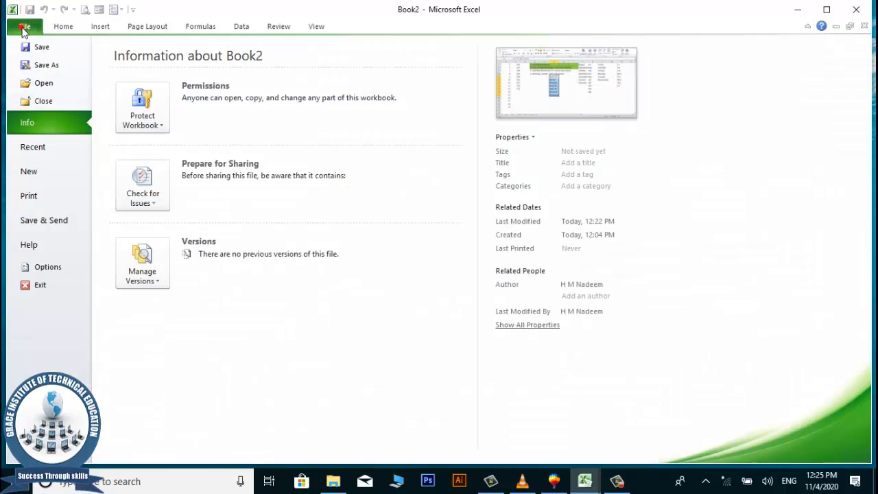
pyautogui.click(53, 267)
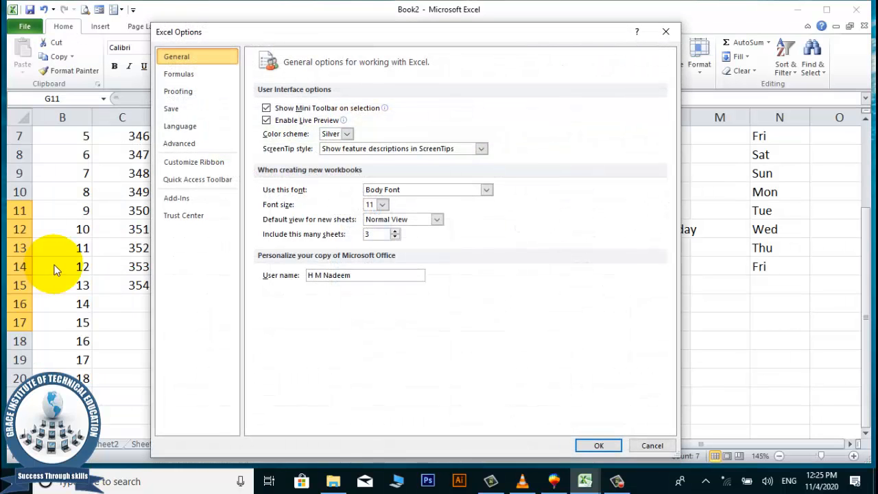
pyautogui.click(178, 142)
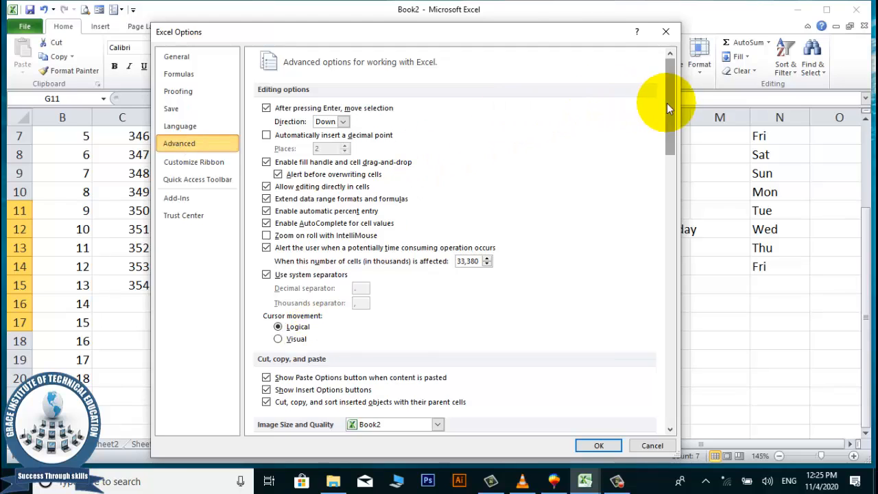
pyautogui.moveTo(670, 108); pyautogui.dragTo(630, 377)
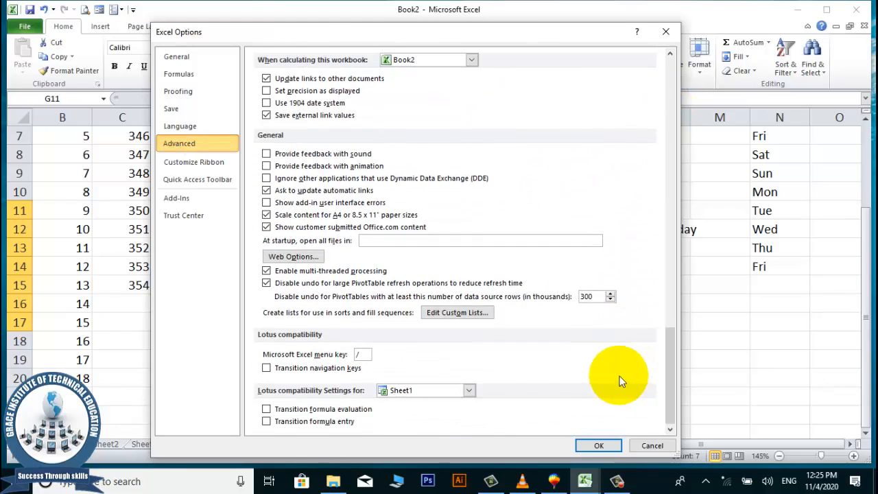
pyautogui.click(443, 313)
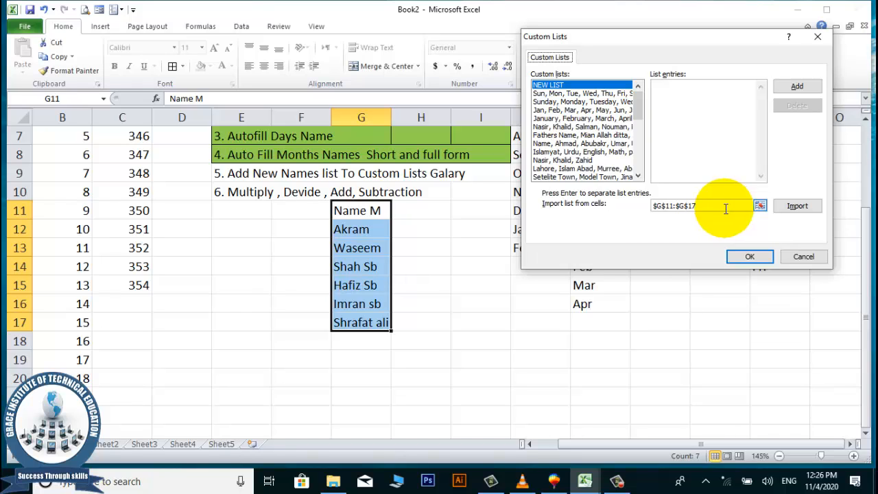
# Import $G$11:$G$17 as a new custom list and close both settings dialogs.
pyautogui.click(797, 206)
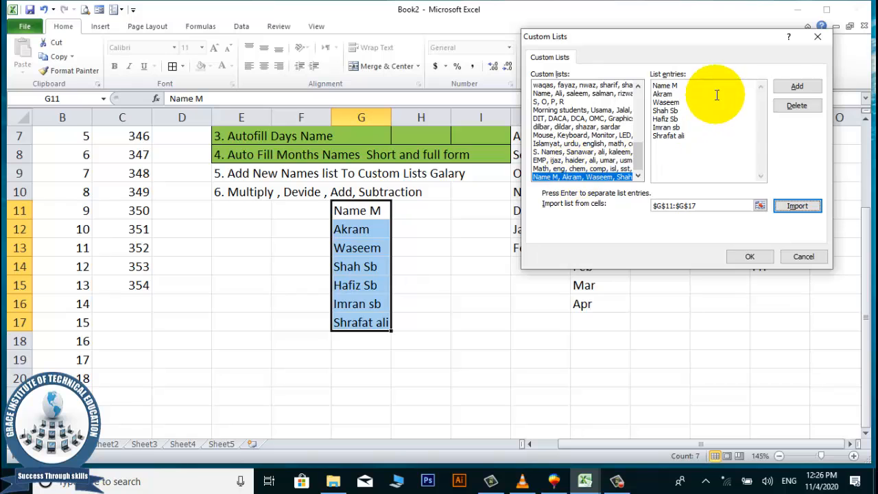
pyautogui.click(750, 257)
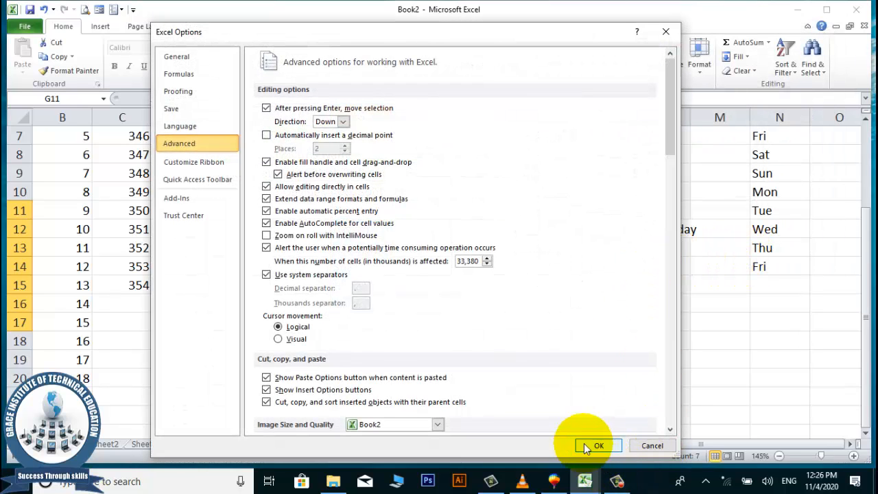
pyautogui.click(599, 445)
pyautogui.click(597, 319)
pyautogui.click(662, 289)
pyautogui.scroll(-5, 571, 230)
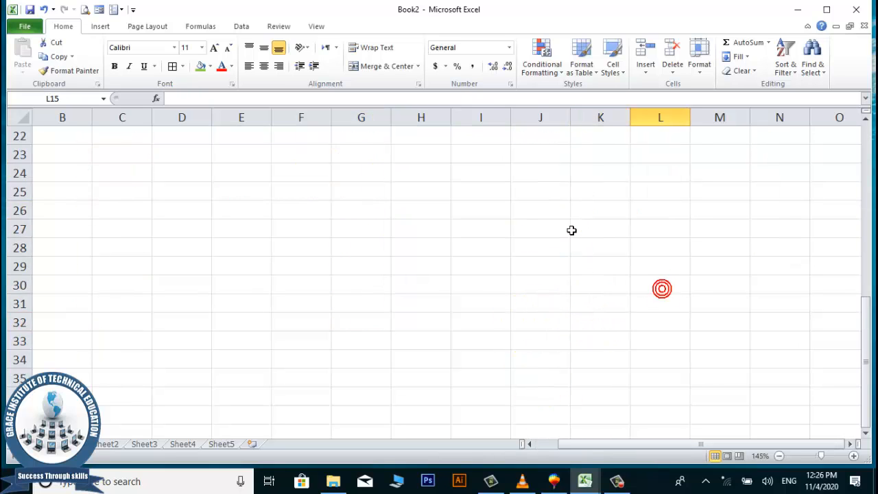
pyautogui.scroll(3, 549, 231)
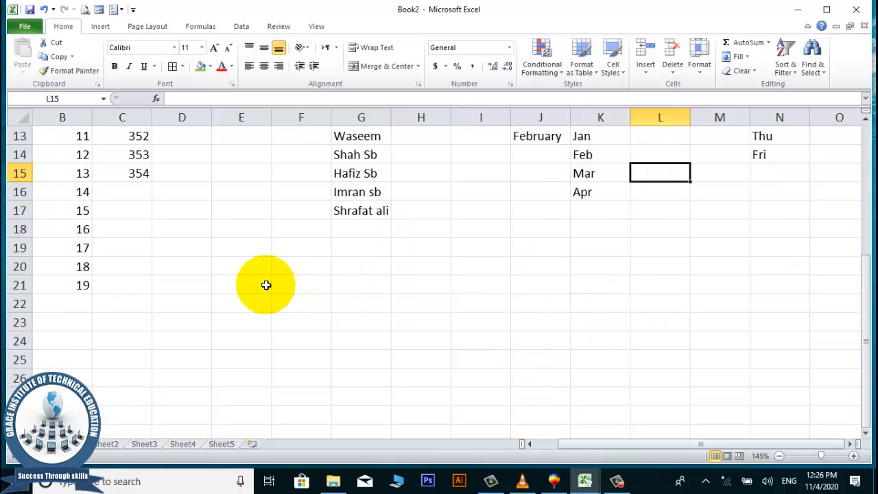
# Type Name M in C16 and drag its fill handle to autofill the names down to C21.
pyautogui.click(120, 191)
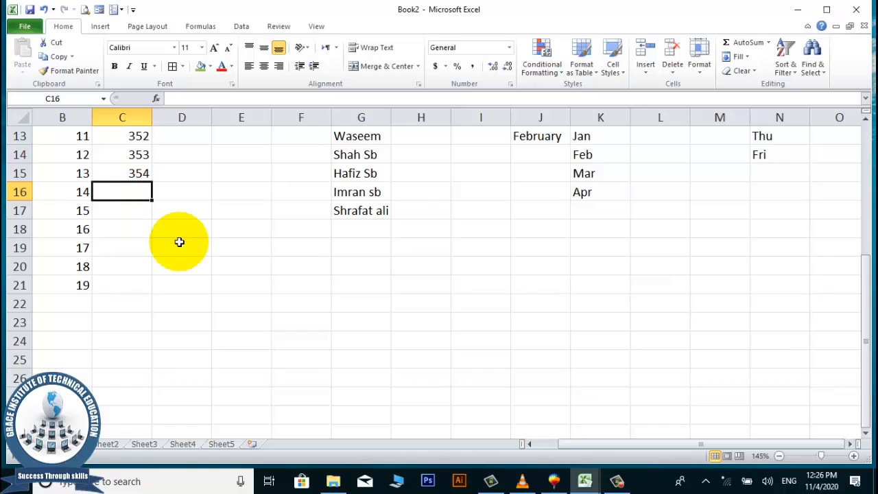
pyautogui.write('Name M')
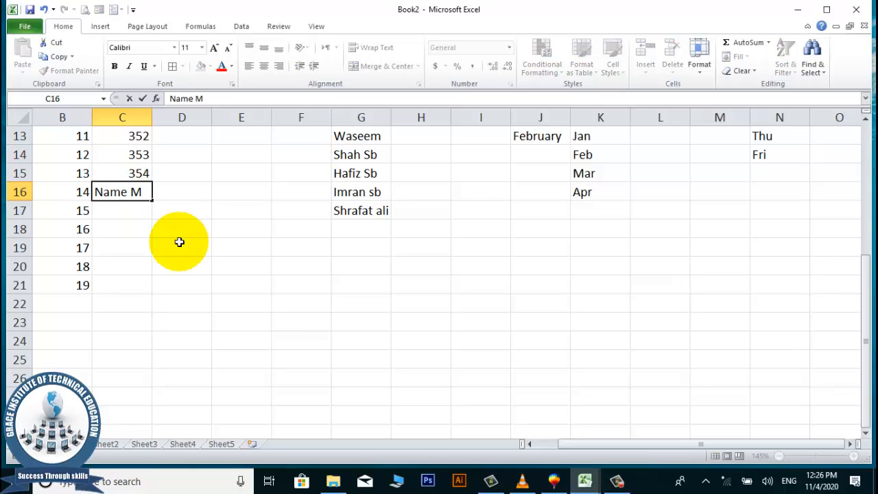
pyautogui.press('Return')
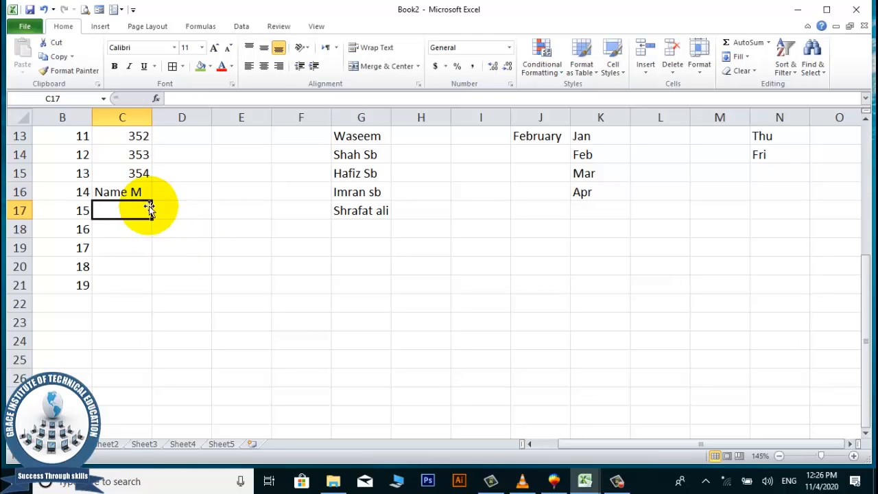
pyautogui.click(132, 177)
pyautogui.click(135, 191)
pyautogui.moveTo(151, 201); pyautogui.dragTo(142, 294)
pyautogui.click(251, 347)
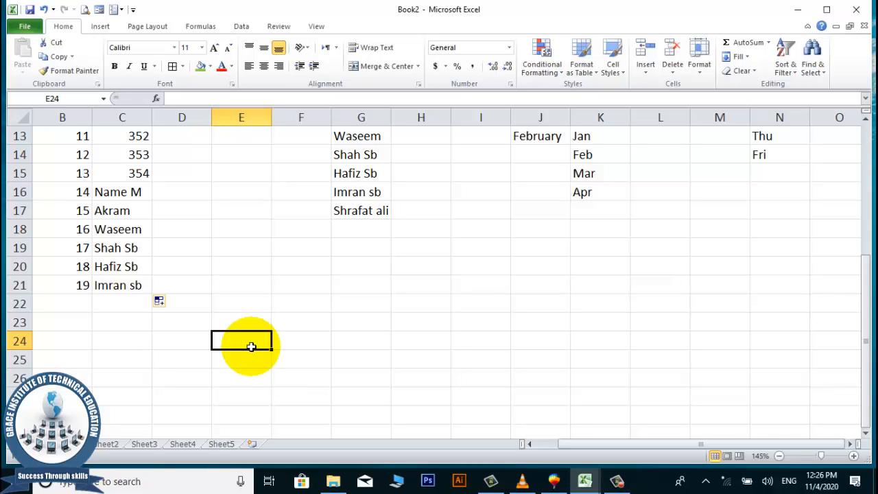
pyautogui.click(25, 28)
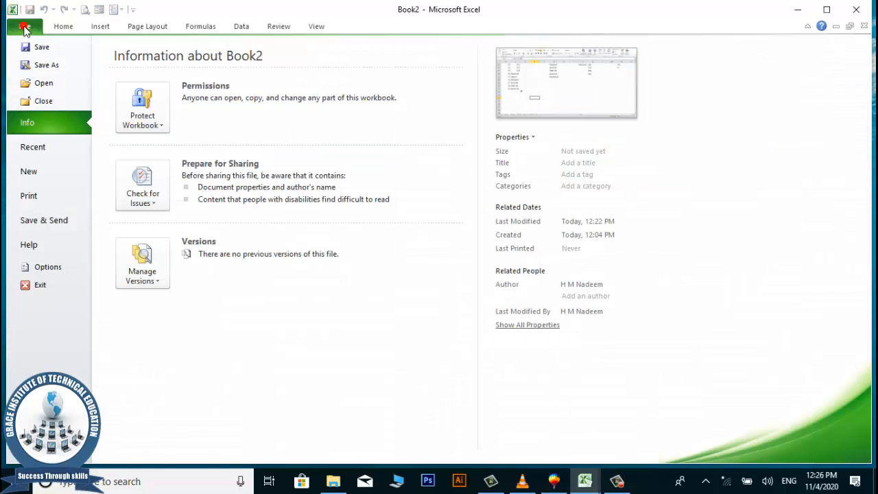
pyautogui.click(47, 267)
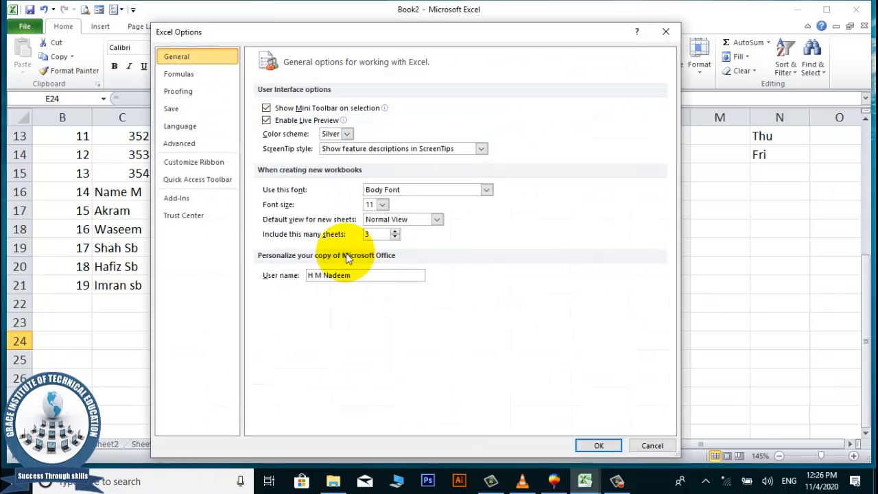
pyautogui.click(205, 141)
pyautogui.scroll(-5, 521, 236)
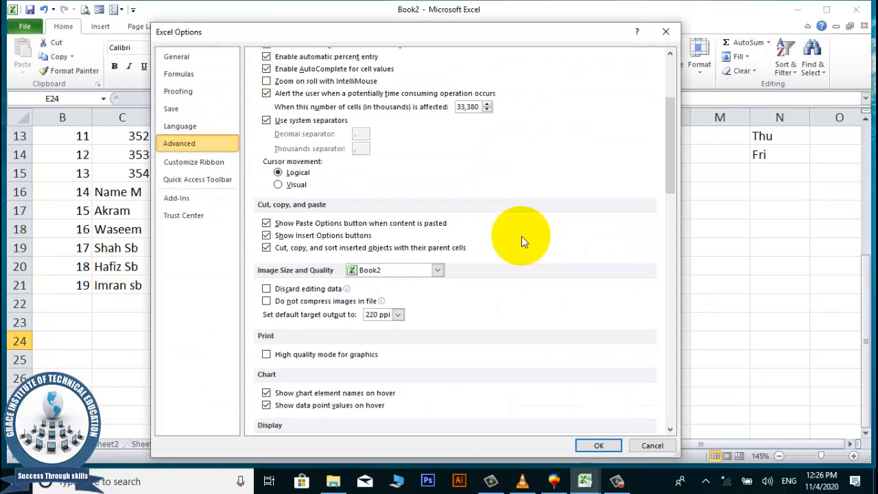
pyautogui.scroll(-15, 521, 237)
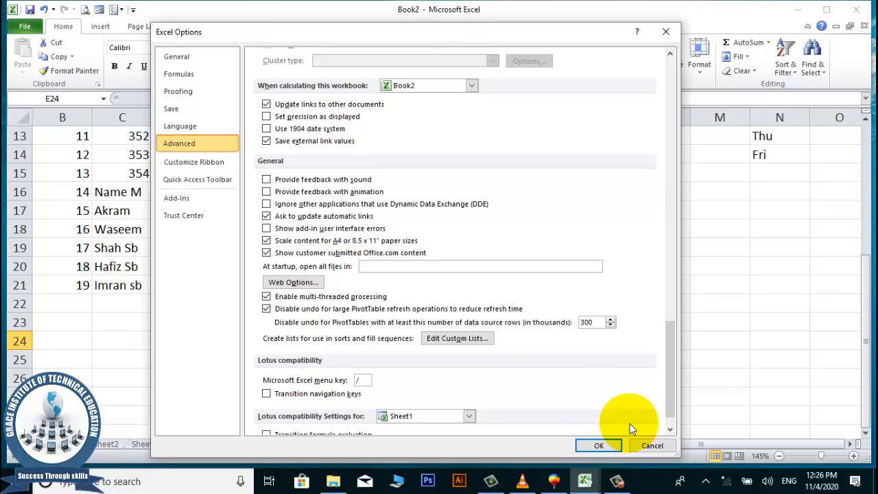
# Close Excel Options, select cell F15, and bring up Book2's file information page.
pyautogui.click(651, 445)
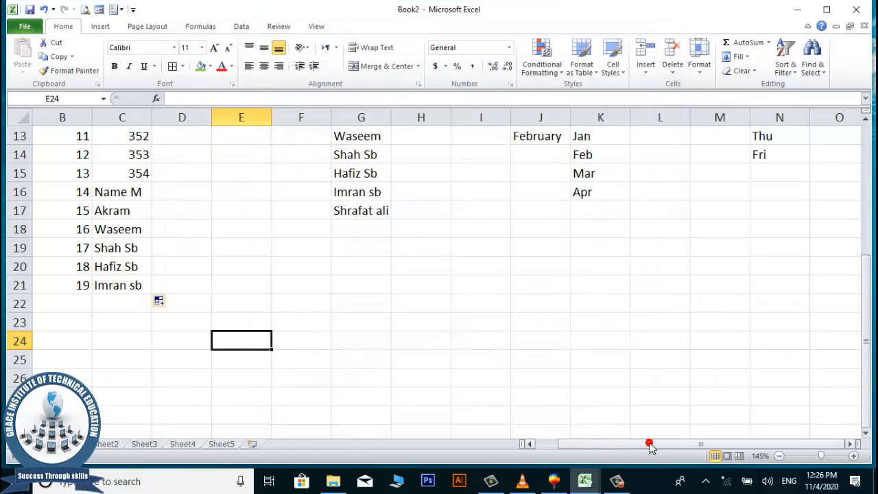
pyautogui.click(407, 282)
pyautogui.click(298, 247)
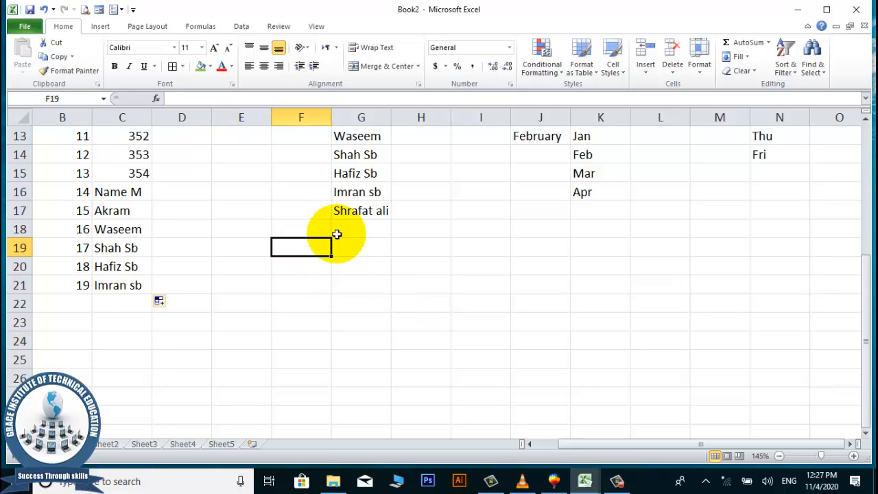
pyautogui.scroll(3, 383, 216)
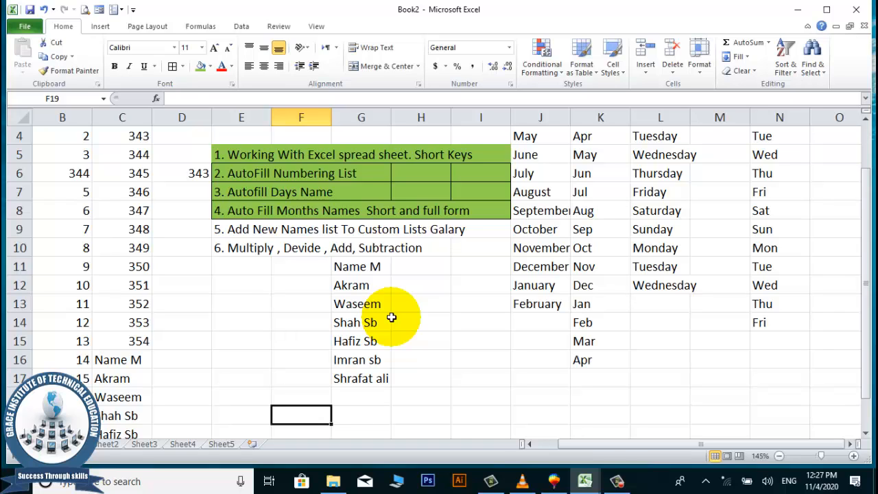
pyautogui.moveTo(356, 267); pyautogui.dragTo(382, 376)
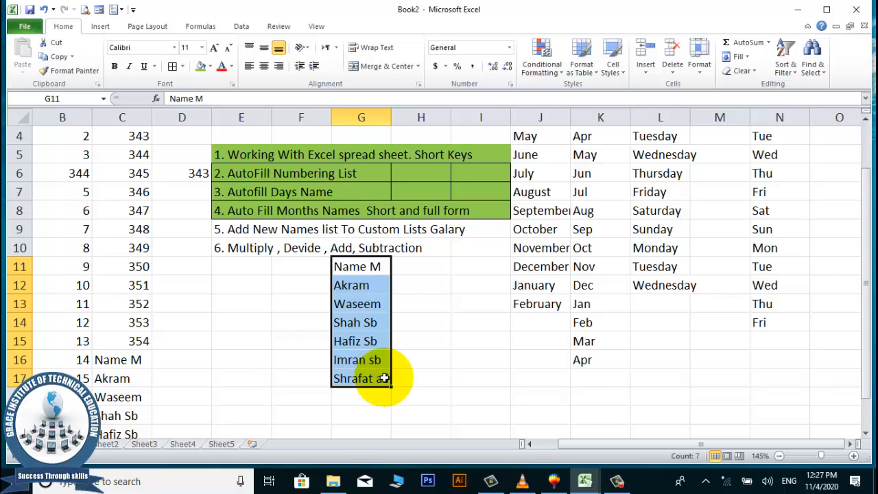
pyautogui.click(173, 328)
pyautogui.click(273, 346)
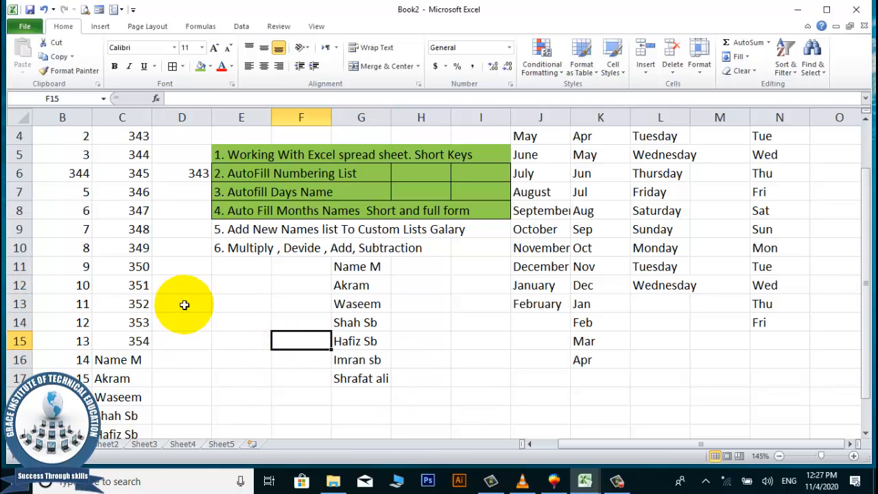
pyautogui.click(25, 28)
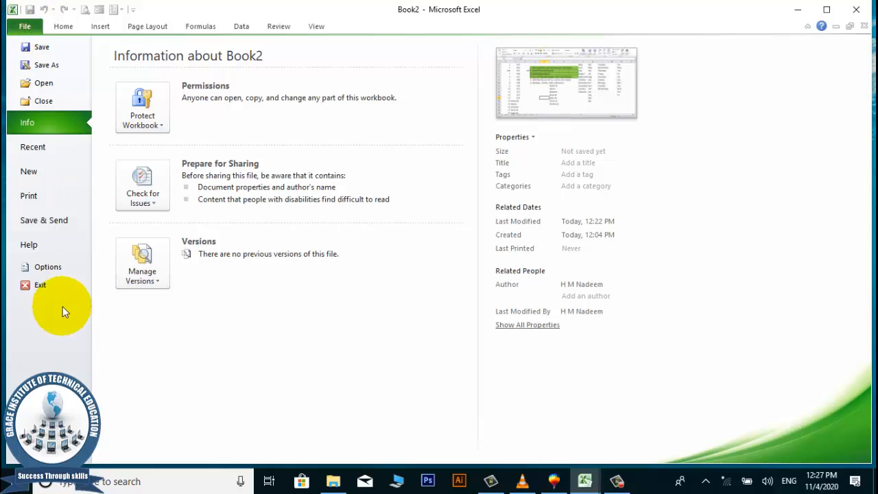
# Open Excel Options' Advanced settings and the Custom Lists editor, starting a new empty list.
pyautogui.click(59, 272)
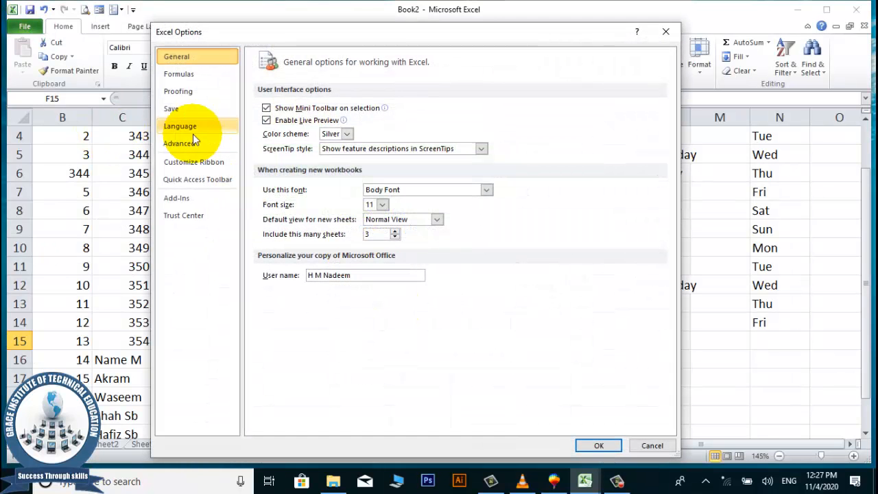
pyautogui.click(182, 147)
pyautogui.scroll(-20, 467, 281)
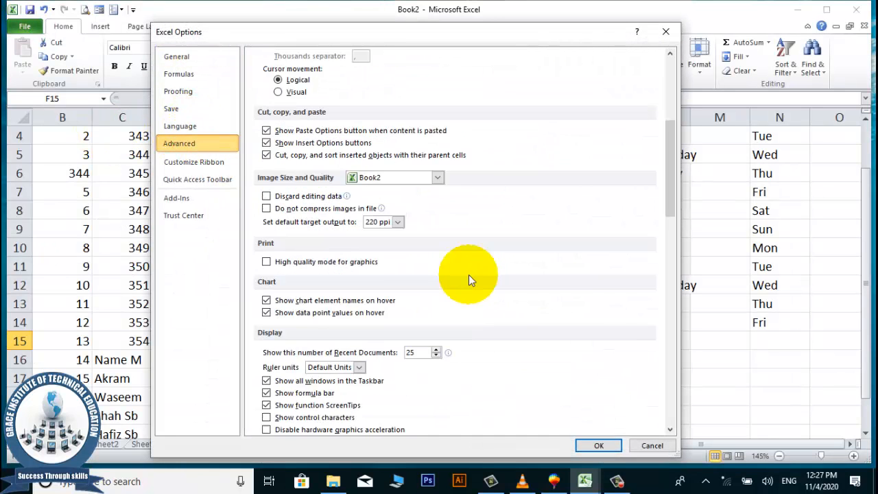
pyautogui.scroll(-5, 464, 279)
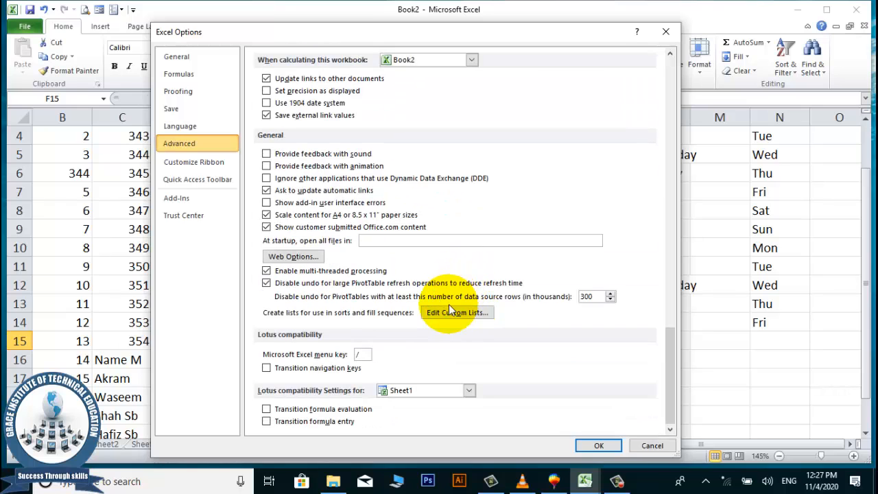
pyautogui.click(448, 304)
pyautogui.click(687, 99)
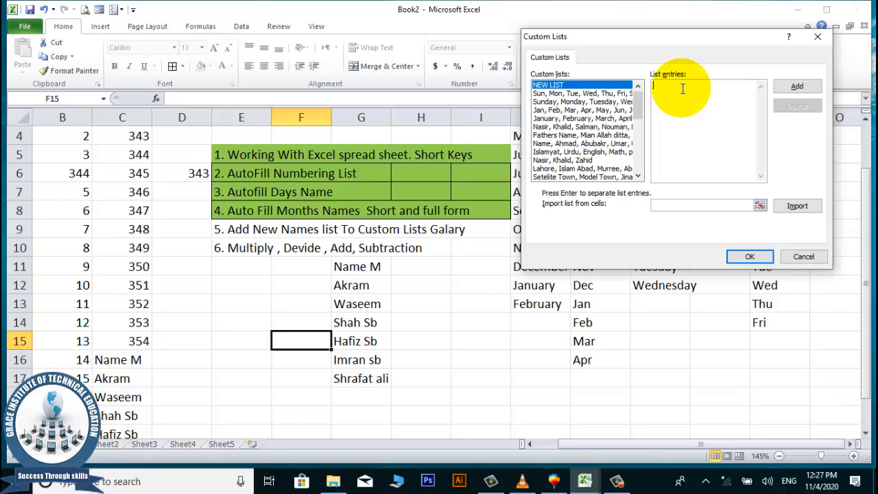
# Enter the five campus entries, trimming the first to just Grace, then add the list and close Options.
pyautogui.write('Grace Institute')
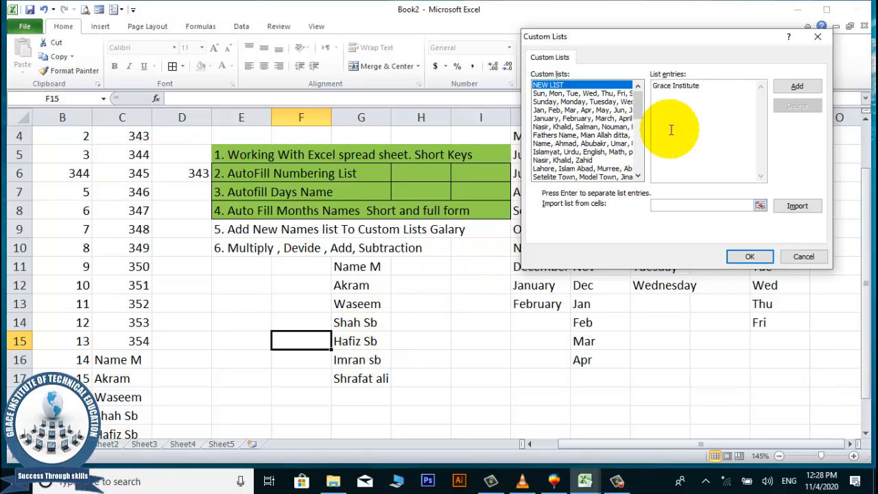
pyautogui.doubleClick(684, 86)
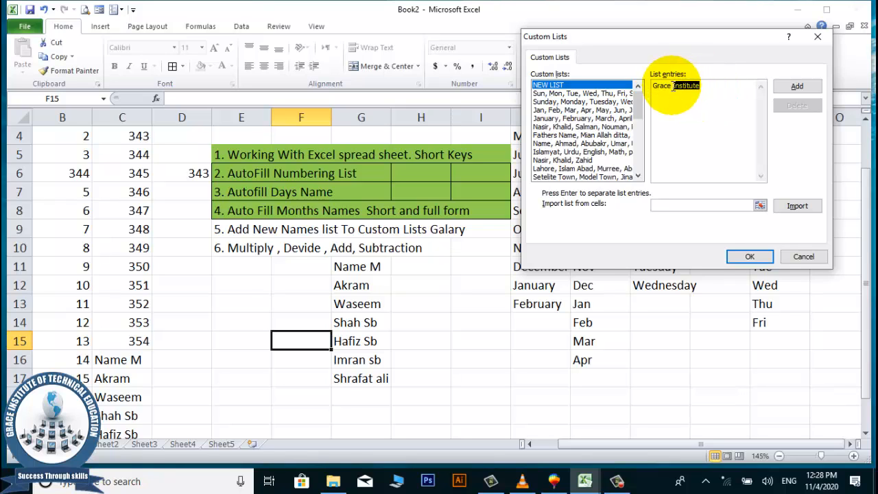
pyautogui.press('BackSpace')
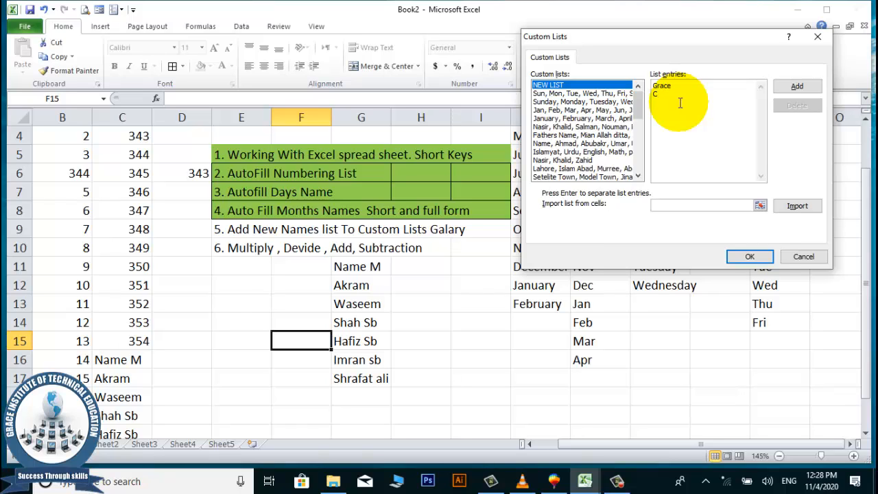
pyautogui.write('City Campus ')
pyautogui.write('Model')
pyautogui.write(' Town B Campus G')
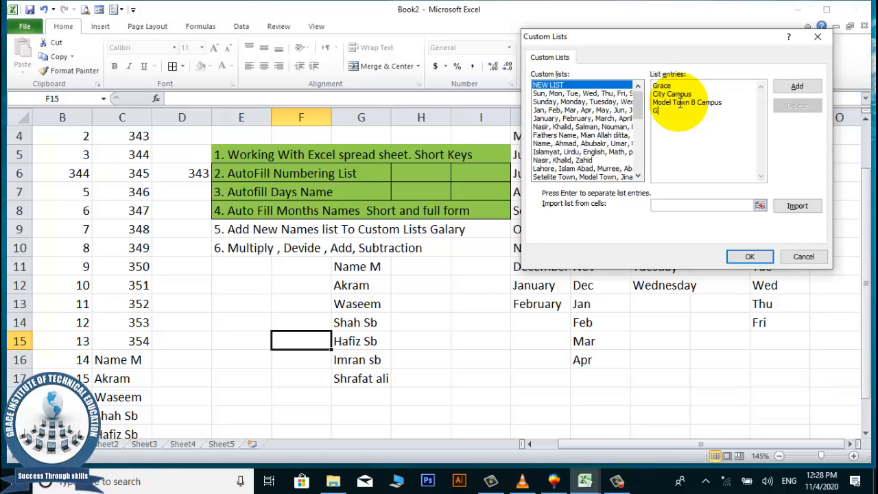
pyautogui.write('hazali Town Campus')
pyautogui.press('Return')
pyautogui.write('Grace School')
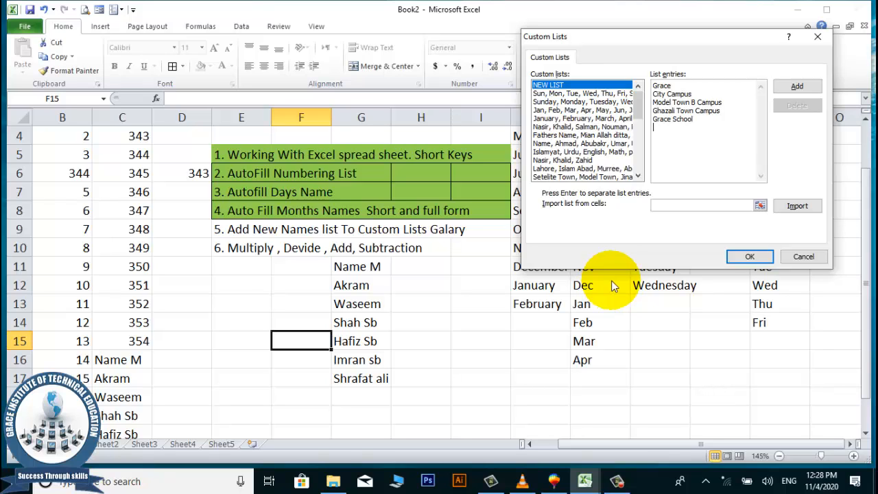
pyautogui.click(794, 85)
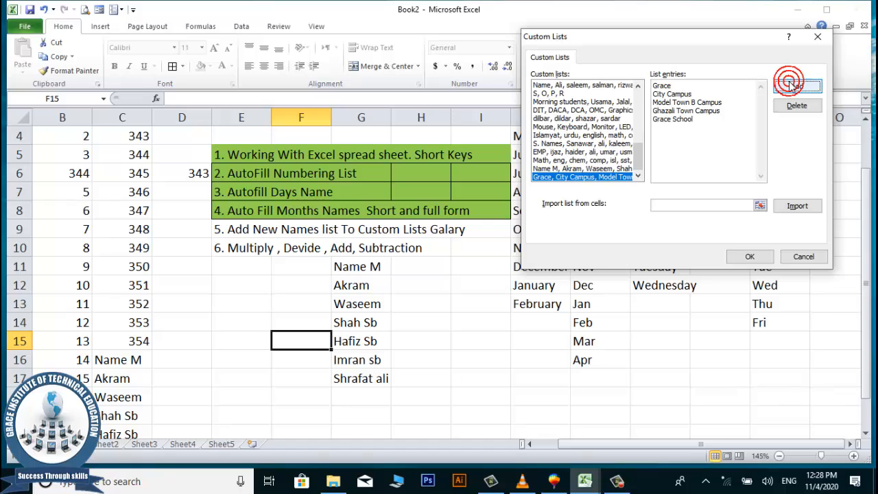
pyautogui.click(750, 256)
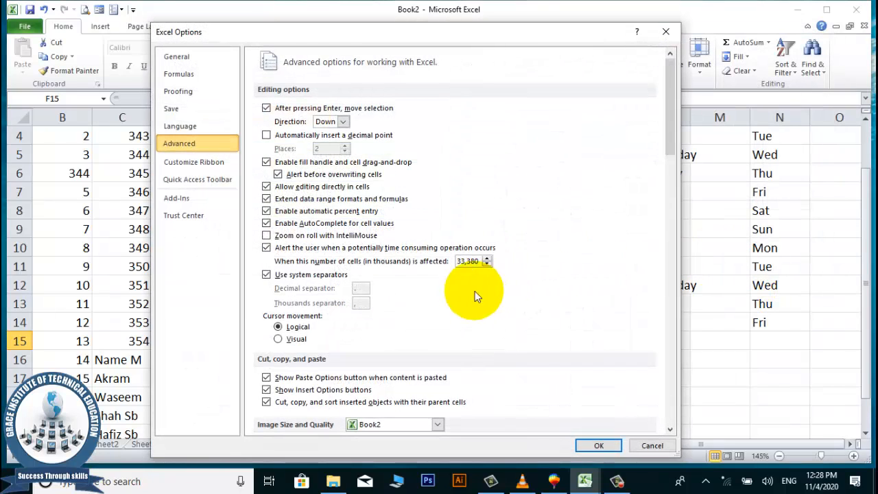
pyautogui.click(592, 445)
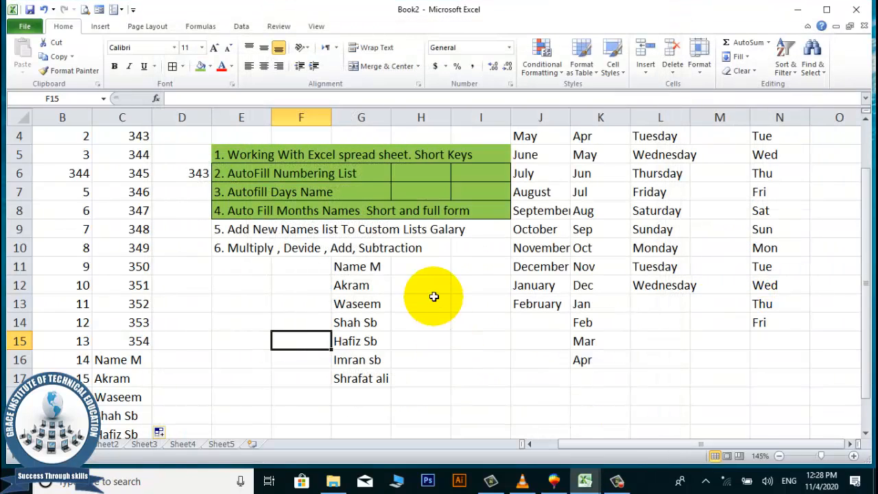
# Type Grace in H11 and autofill it down to H15 to produce the five campus names.
pyautogui.click(426, 265)
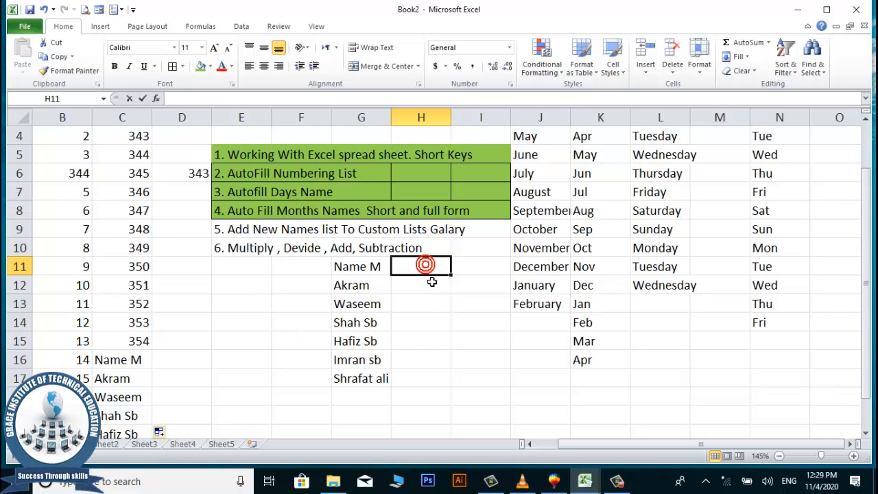
pyautogui.write('Grace')
pyautogui.press('Return')
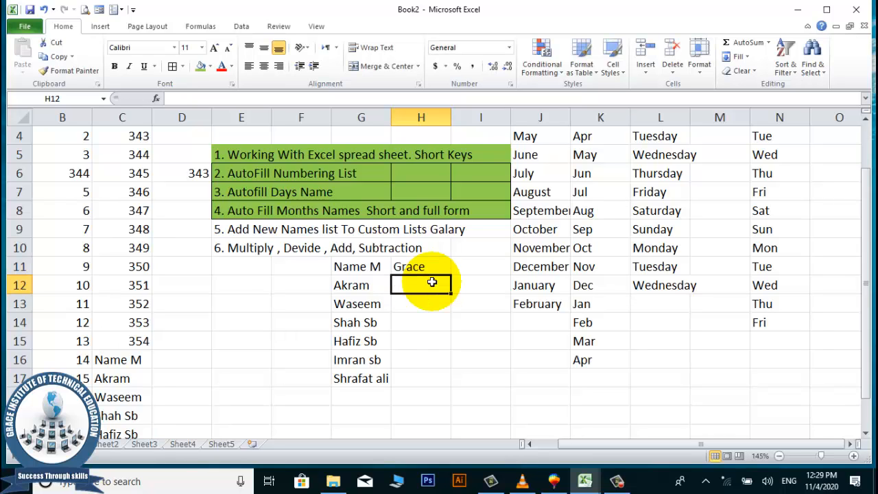
pyautogui.click(431, 270)
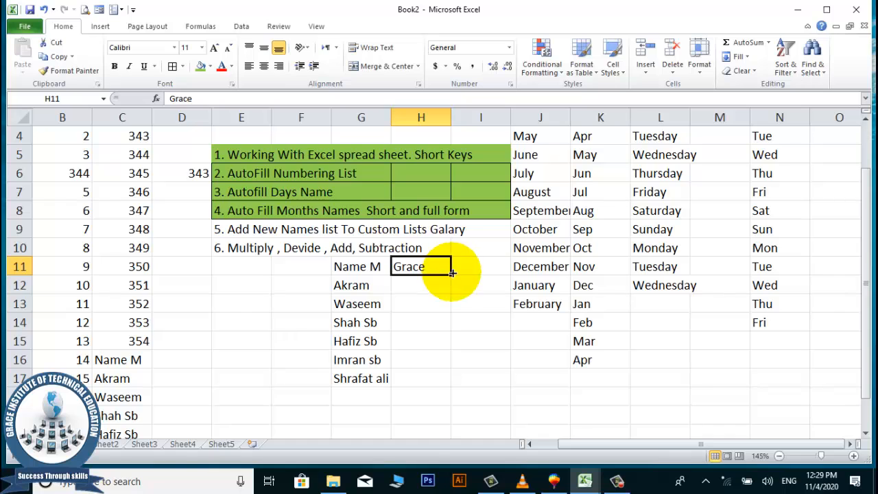
pyautogui.moveTo(451, 277); pyautogui.dragTo(439, 351)
pyautogui.click(504, 360)
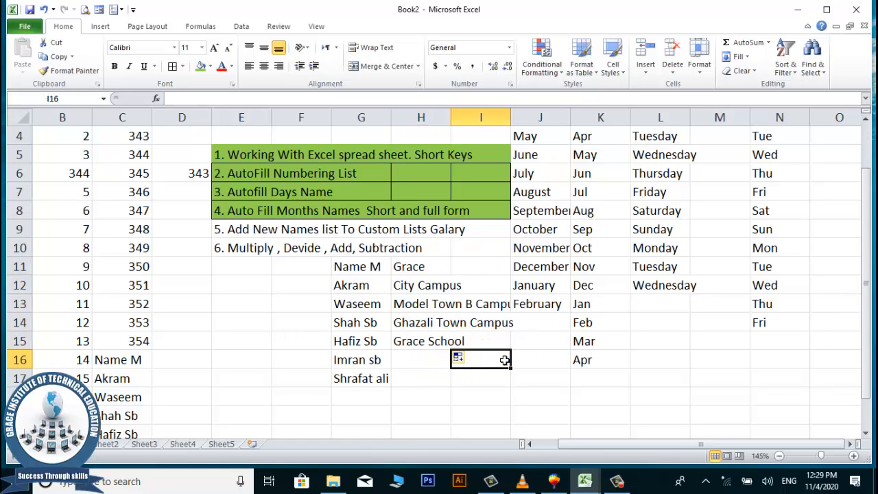
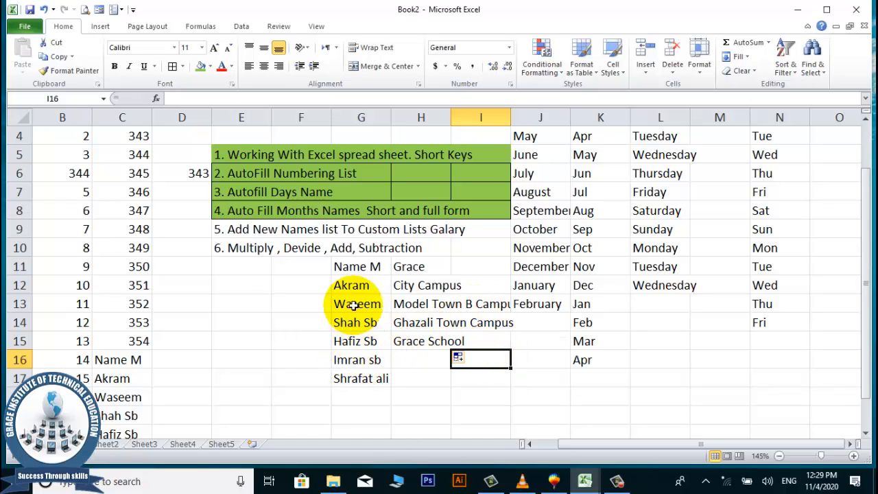
# Select cells around rows 9–12 (F11:H12, G9, H9, E10, G10) to look over the sheet.
pyautogui.moveTo(315, 266); pyautogui.dragTo(482, 389)
pyautogui.click(230, 319)
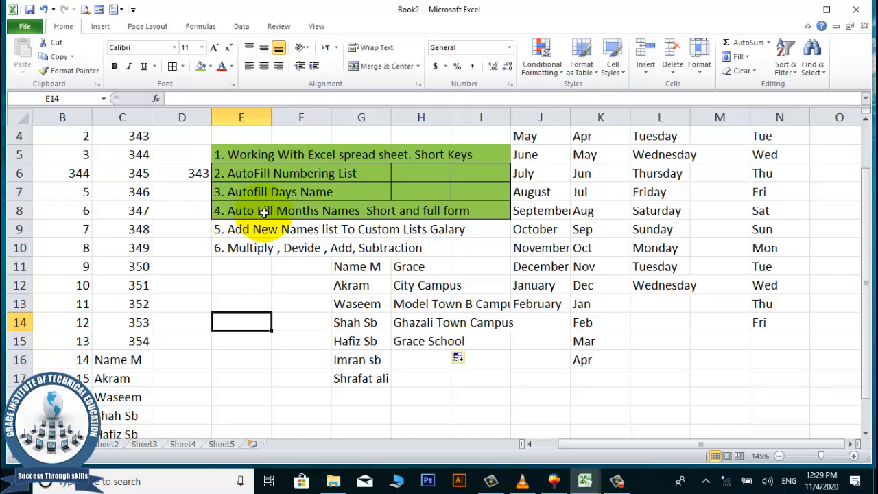
pyautogui.click(352, 229)
pyautogui.click(243, 227)
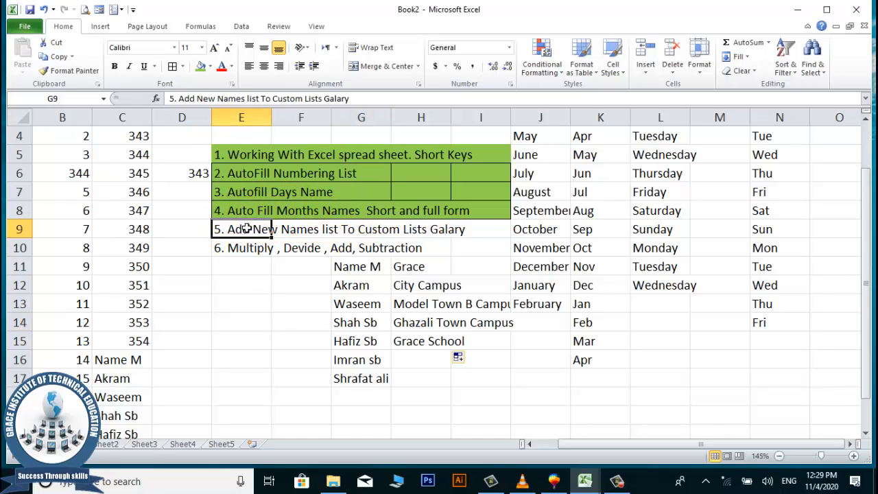
pyautogui.click(424, 229)
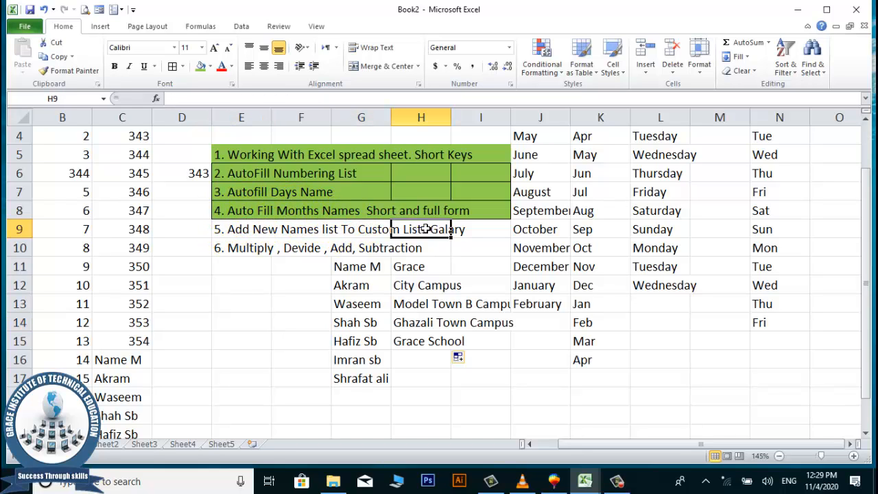
pyautogui.click(421, 229)
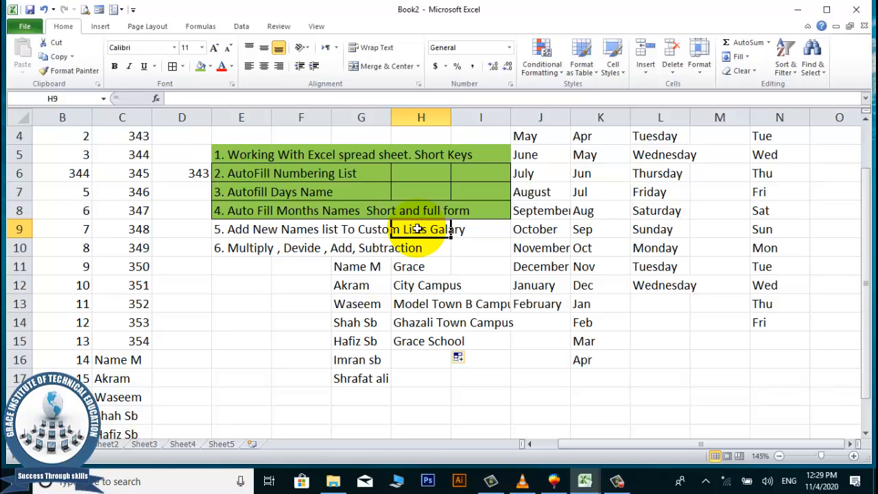
pyautogui.click(268, 248)
pyautogui.click(358, 266)
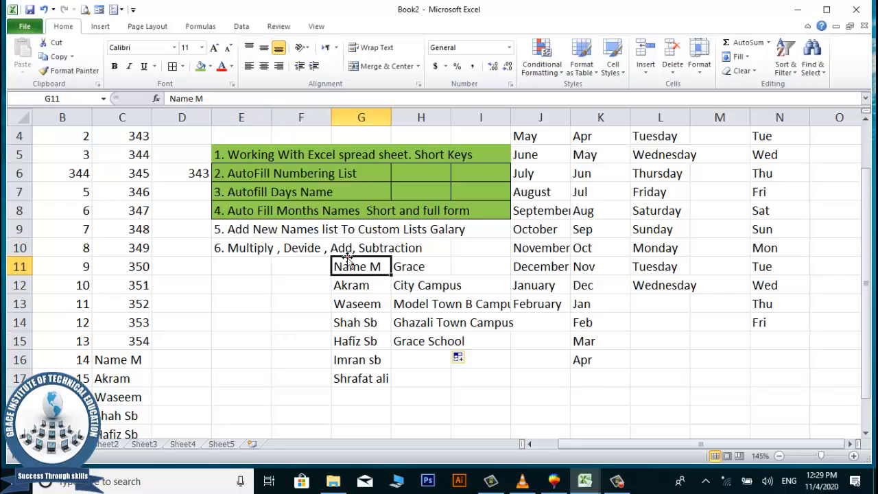
pyautogui.click(365, 248)
pyautogui.click(408, 252)
pyautogui.click(254, 289)
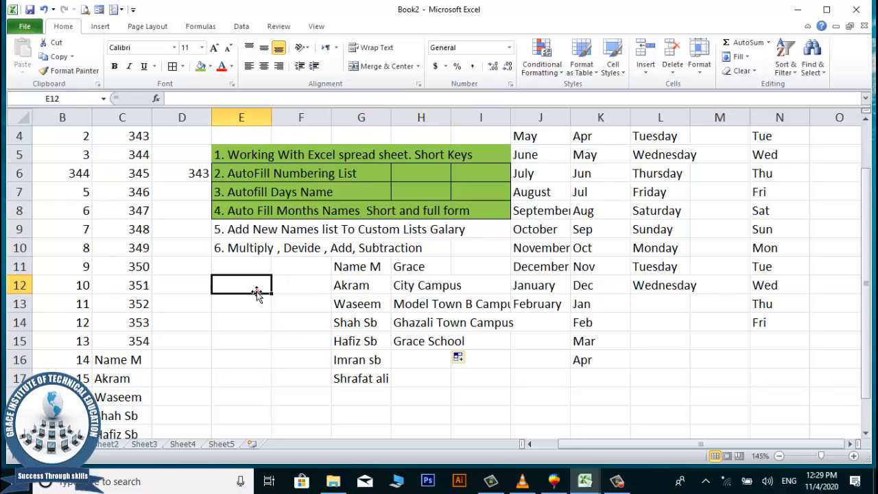
pyautogui.scroll(-1, 247, 275)
# Move to D12 and check its source cells B12 and C12.
pyautogui.click(227, 268)
pyautogui.press('Left')
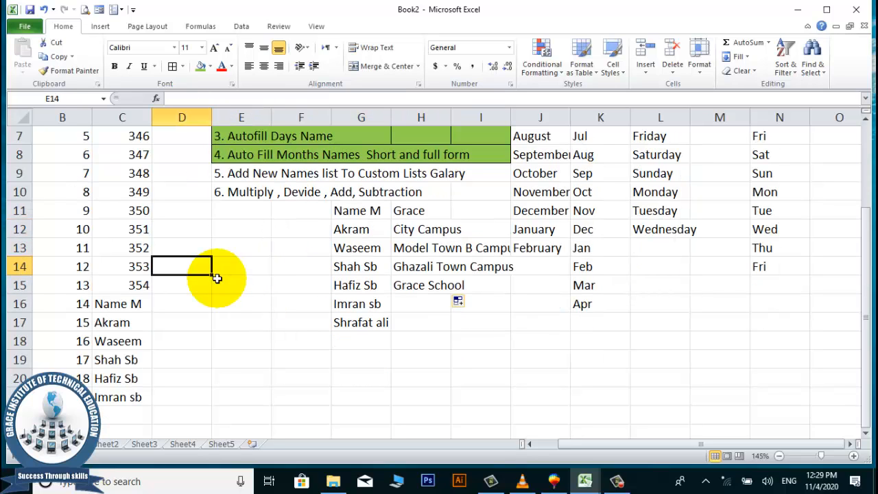
pyautogui.press('Left')
pyautogui.press('Up')
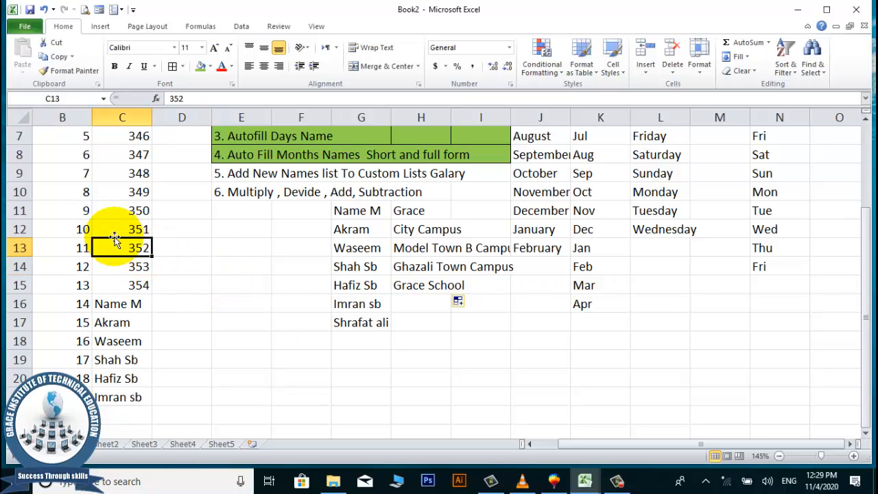
pyautogui.press('Up')
pyautogui.press('Right')
pyautogui.press('Right')
pyautogui.click(177, 234)
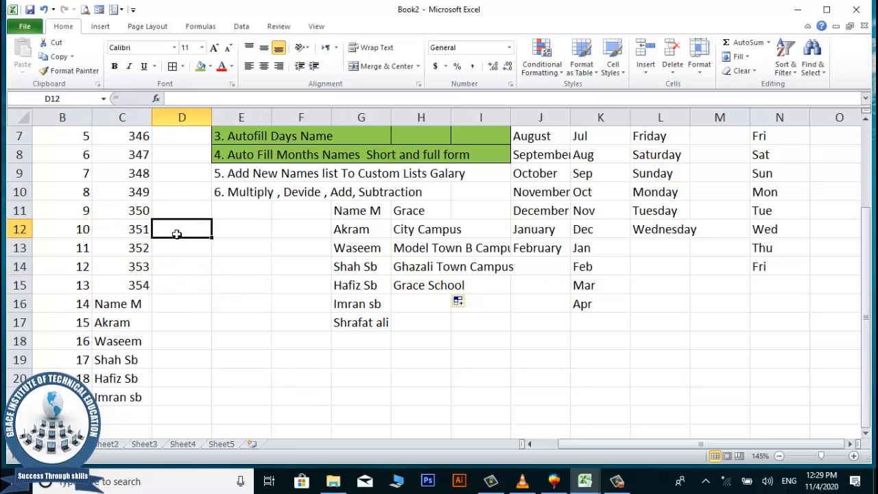
pyautogui.click(77, 226)
pyautogui.click(127, 228)
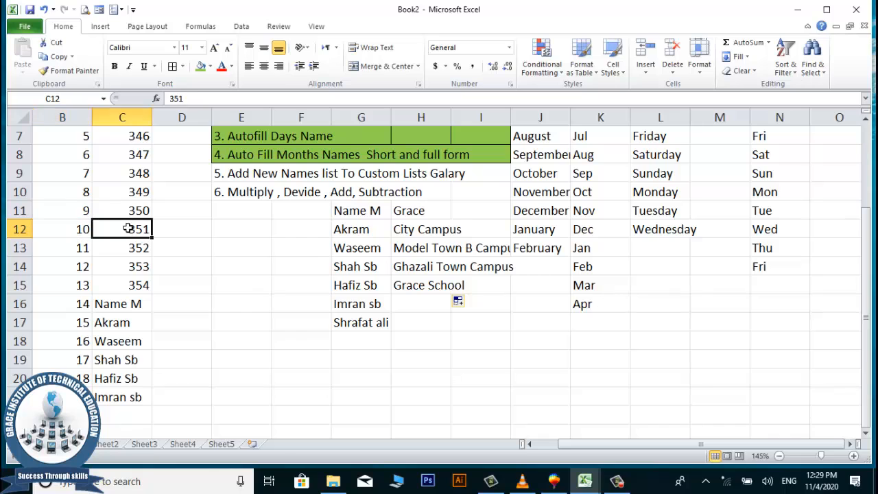
pyautogui.click(193, 231)
# Enter =B12*C12 in D12 so it shows 3510.
pyautogui.click(190, 230)
pyautogui.write('=')
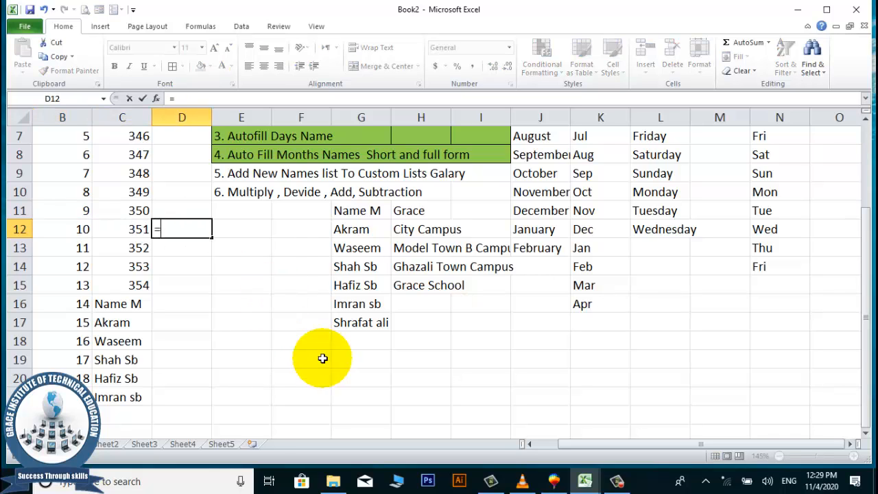
pyautogui.click(81, 229)
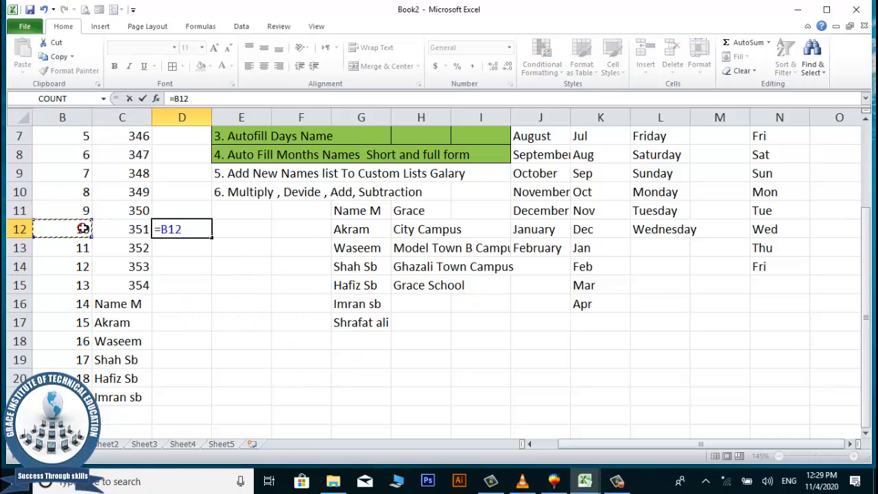
pyautogui.write('*')
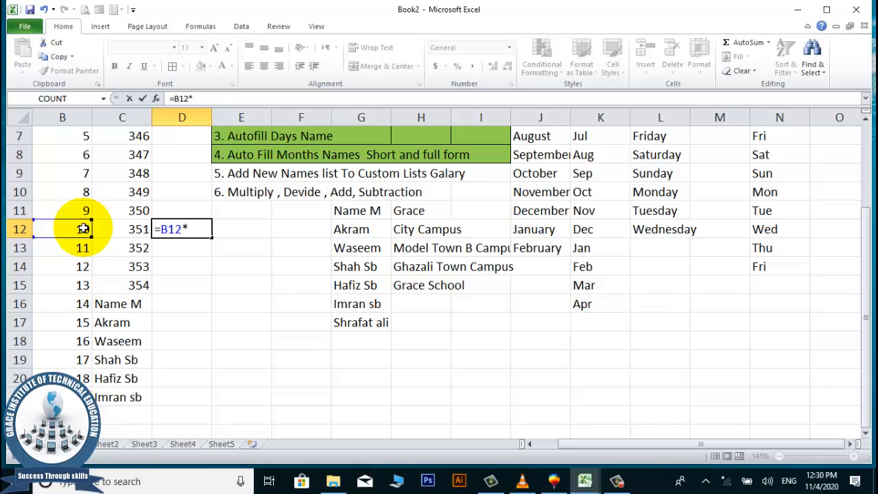
pyautogui.click(128, 235)
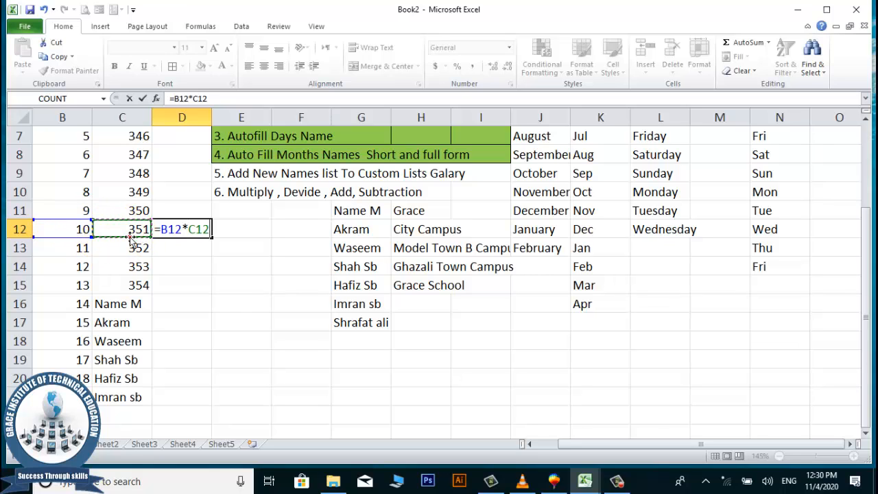
pyautogui.press('Return')
# Build the B13 times C13 product in D13 so it shows 3872.
pyautogui.write('=')
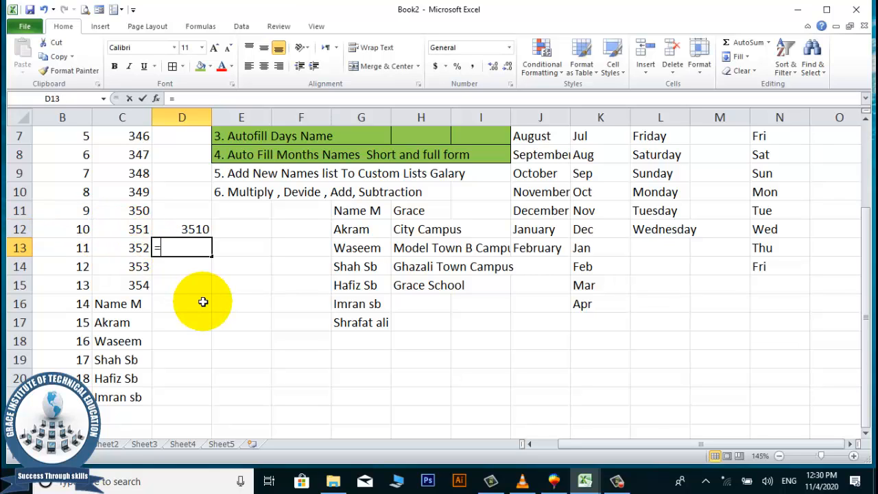
pyautogui.click(74, 248)
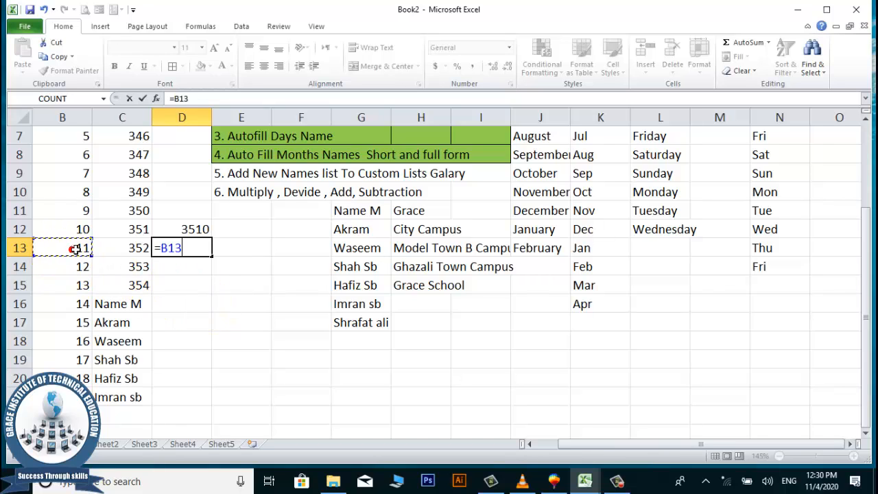
pyautogui.write('*')
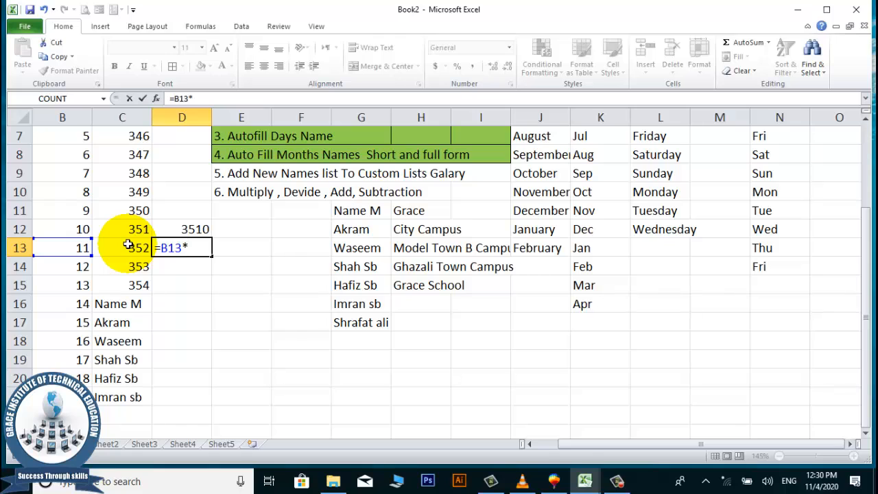
pyautogui.press('BackSpace')
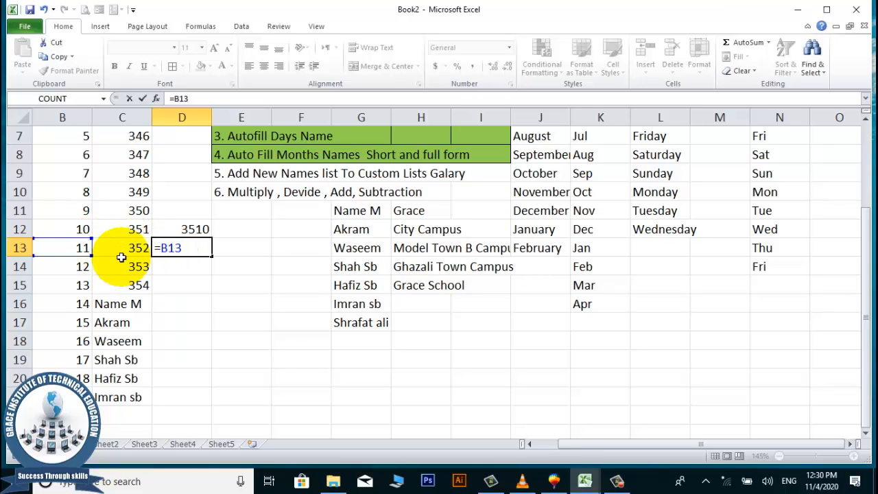
pyautogui.click(124, 251)
pyautogui.press('Return')
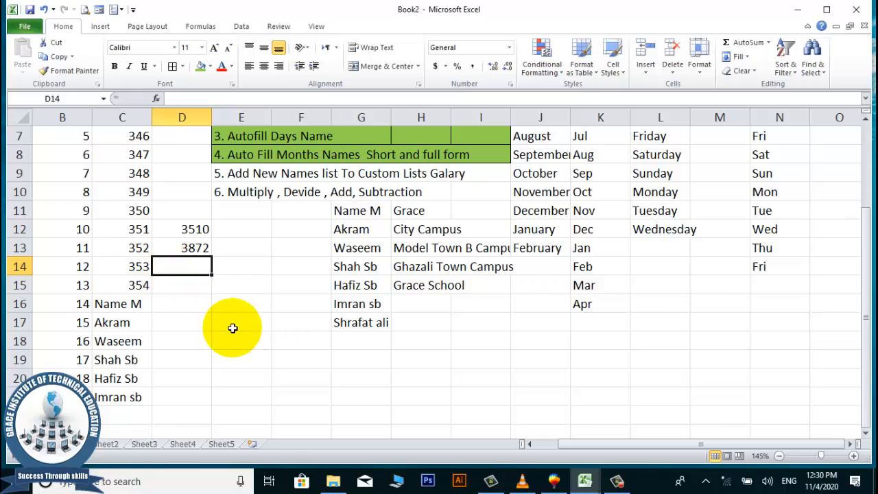
# Enter =SUM(B14+C14) in D14, giving 365.
pyautogui.write('=')
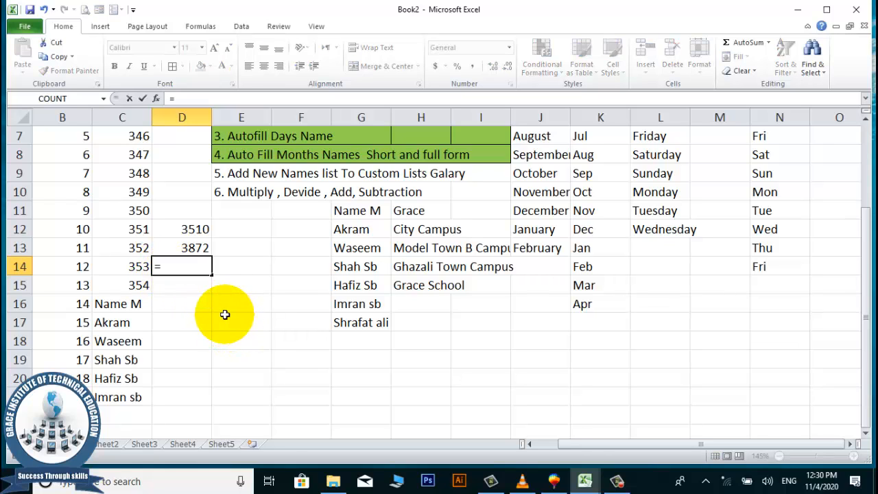
pyautogui.write('sum(')
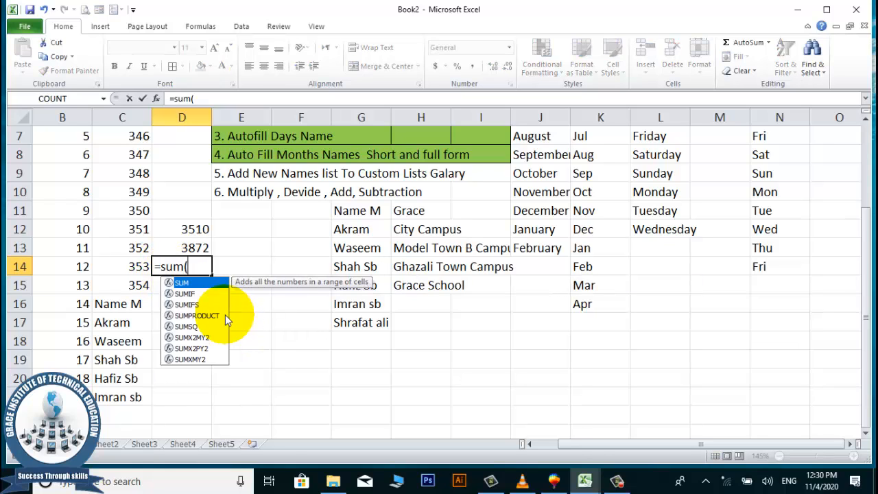
pyautogui.click(74, 264)
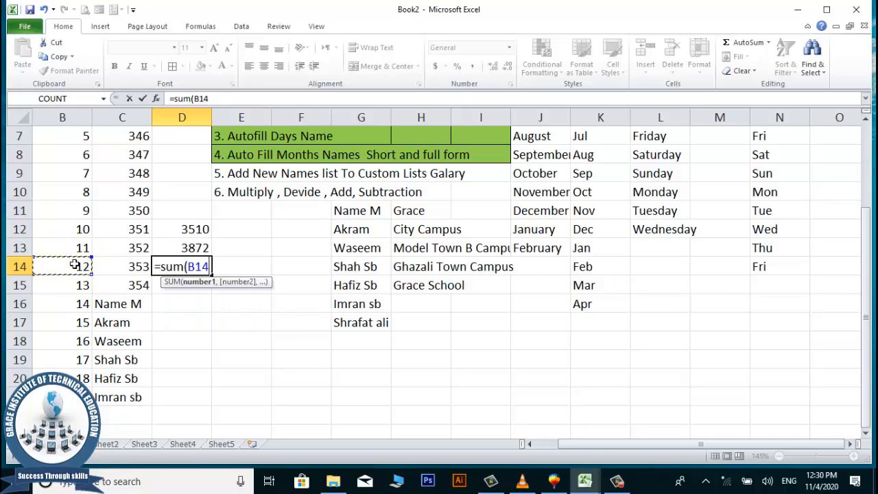
pyautogui.write('+')
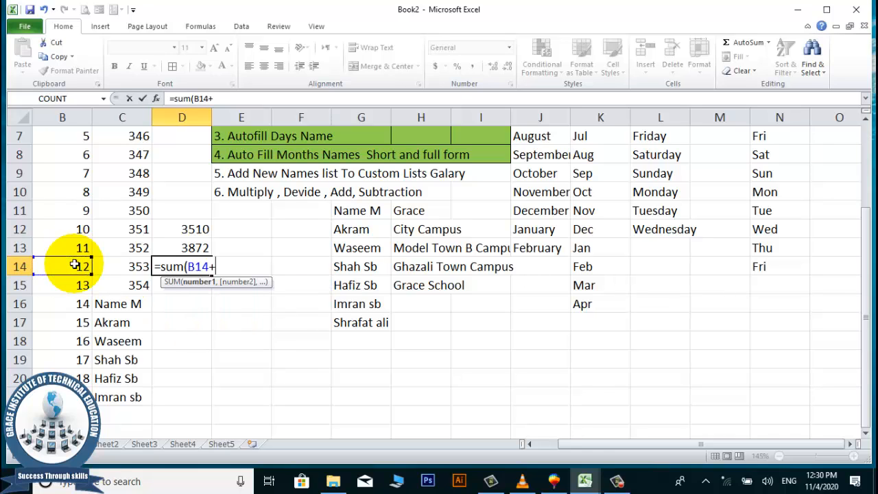
pyautogui.click(118, 266)
pyautogui.press('Return')
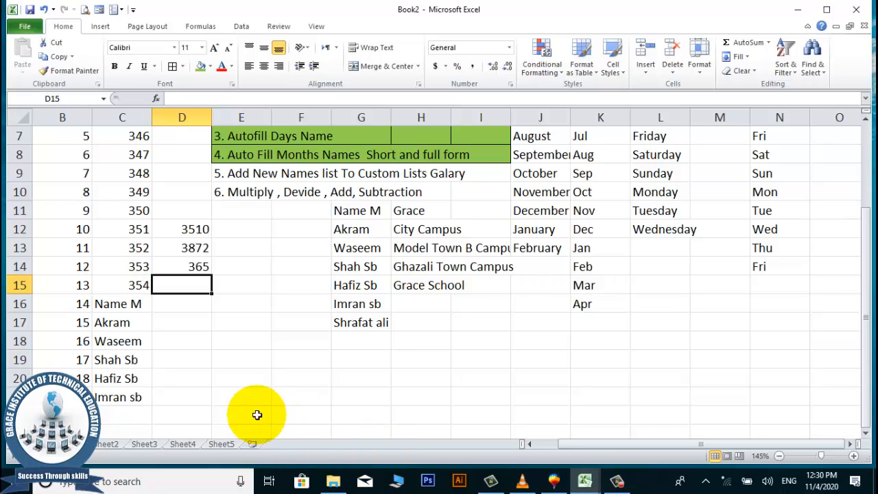
# Recheck D14's sum formula, then start a new formula in D15.
pyautogui.click(189, 266)
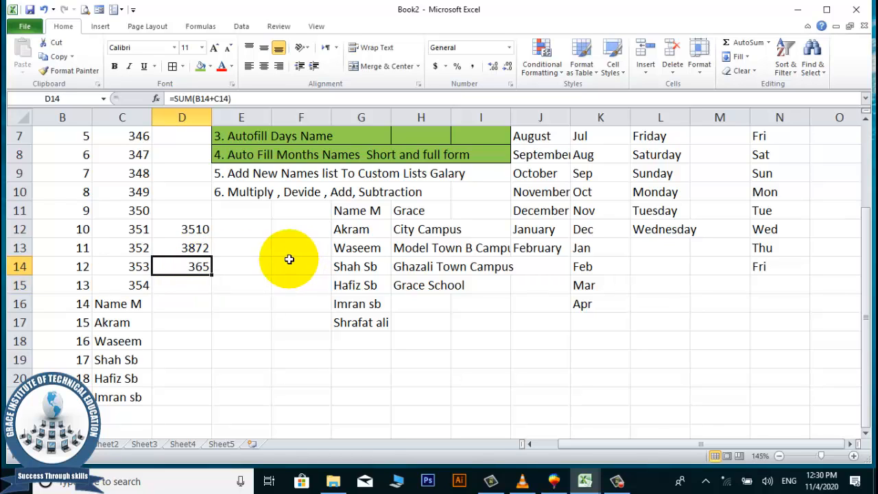
pyautogui.press('Return')
pyautogui.write('=')
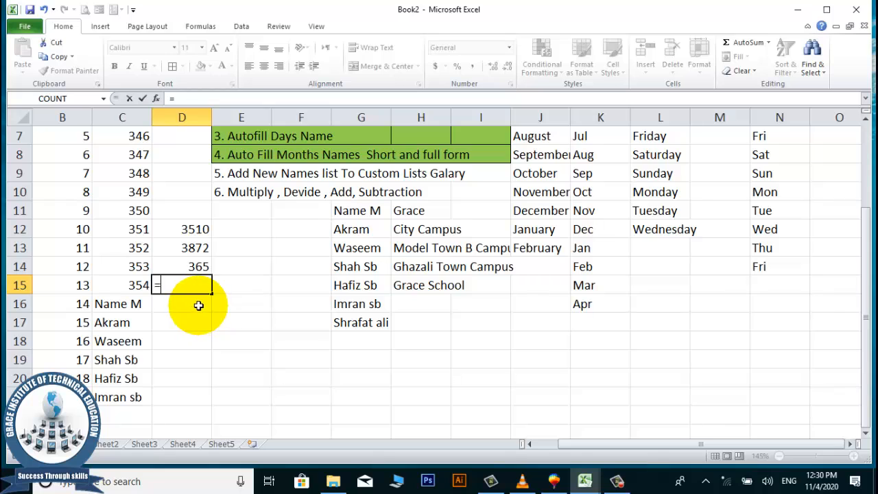
# Enter =B15-C15 in D15, giving -341, and reselect D15.
pyautogui.click(121, 284)
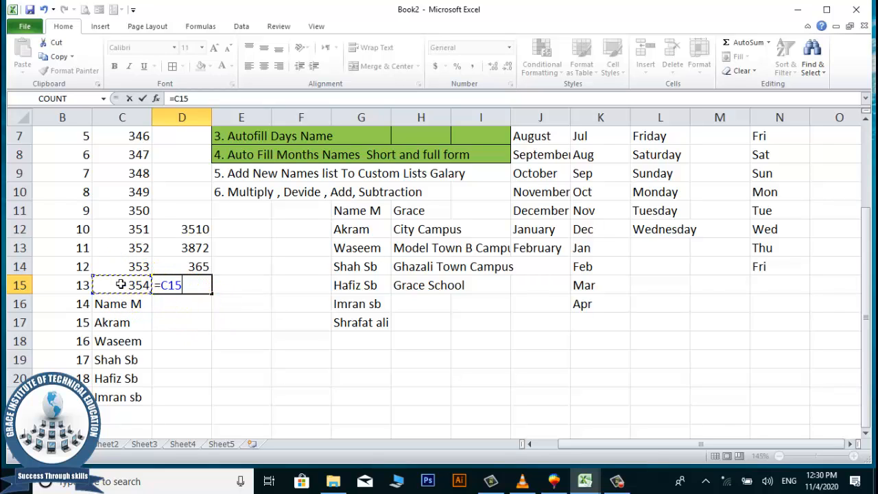
pyautogui.click(75, 283)
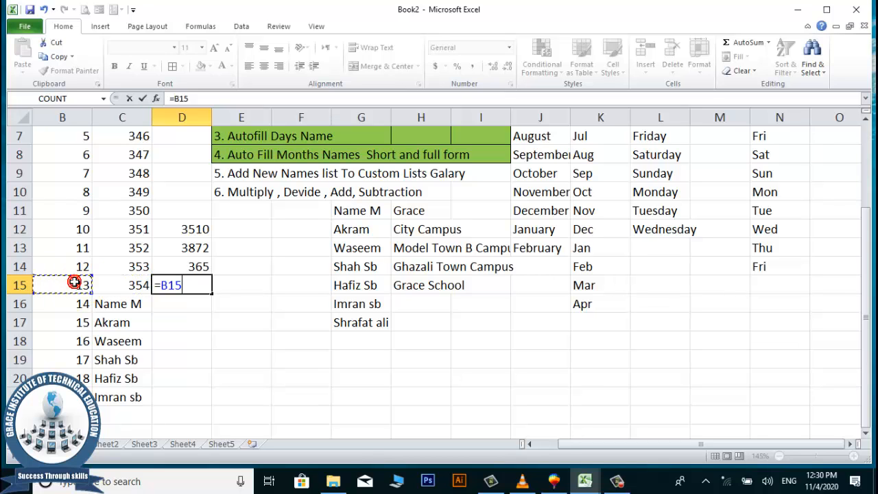
pyautogui.write('-')
pyautogui.click(137, 284)
pyautogui.press('Return')
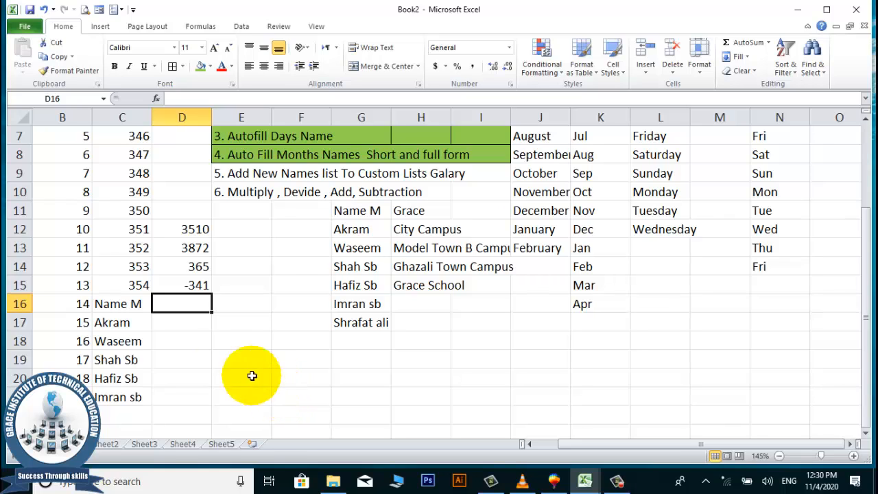
pyautogui.click(183, 285)
# Replace D15 with =C15-B15 so it shows 341.
pyautogui.press('Delete')
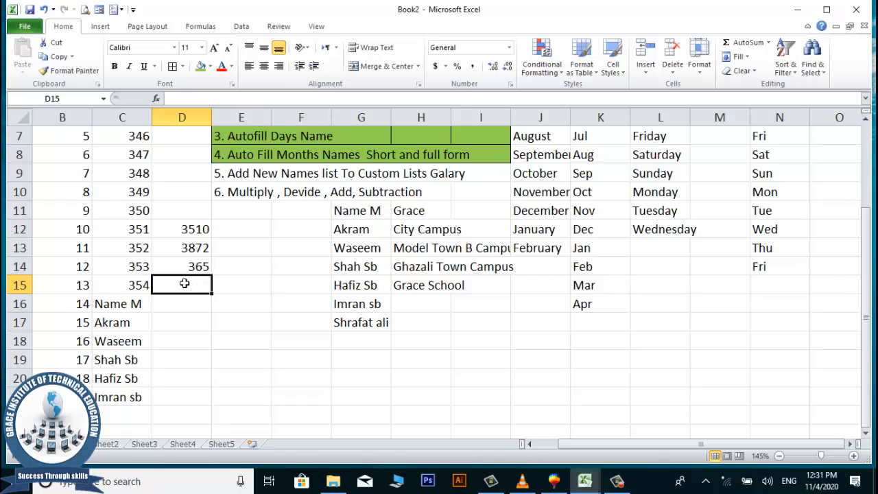
pyautogui.write('=')
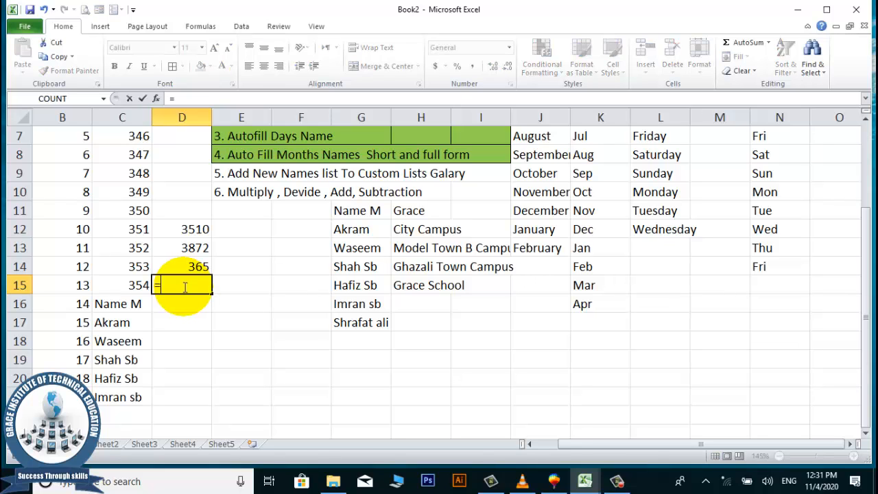
pyautogui.click(136, 285)
pyautogui.write('-')
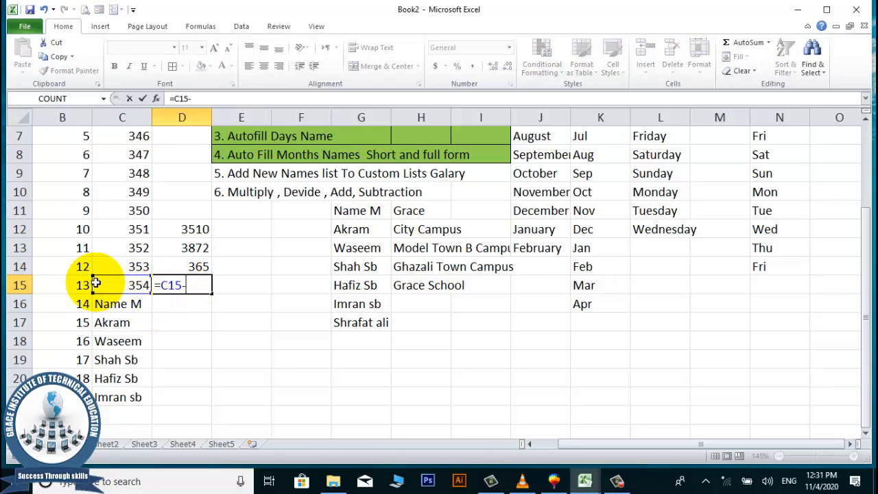
pyautogui.click(76, 287)
pyautogui.press('Return')
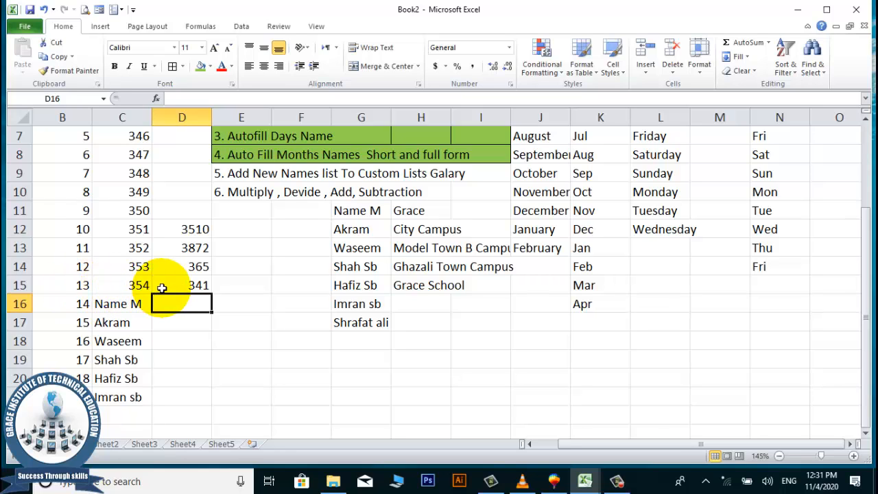
# Compare B15's 13 with C15's 354, then select empty cell D17.
pyautogui.click(50, 282)
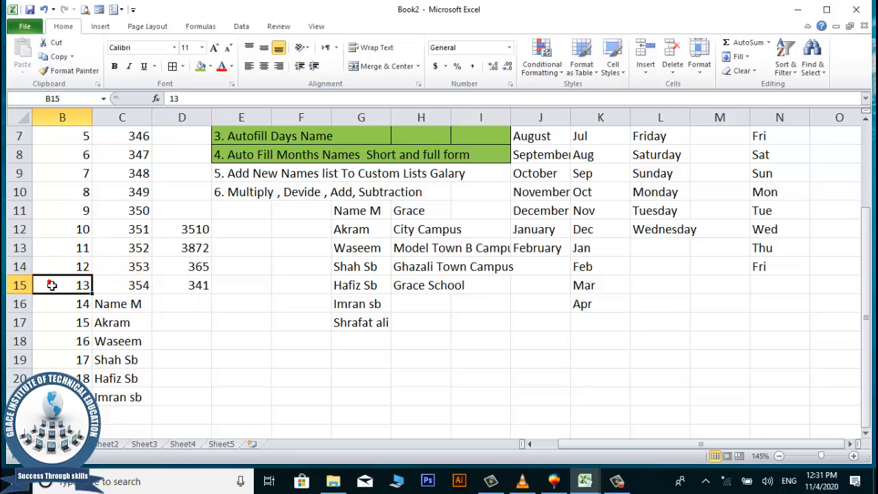
pyautogui.click(185, 304)
pyautogui.click(127, 286)
pyautogui.click(193, 318)
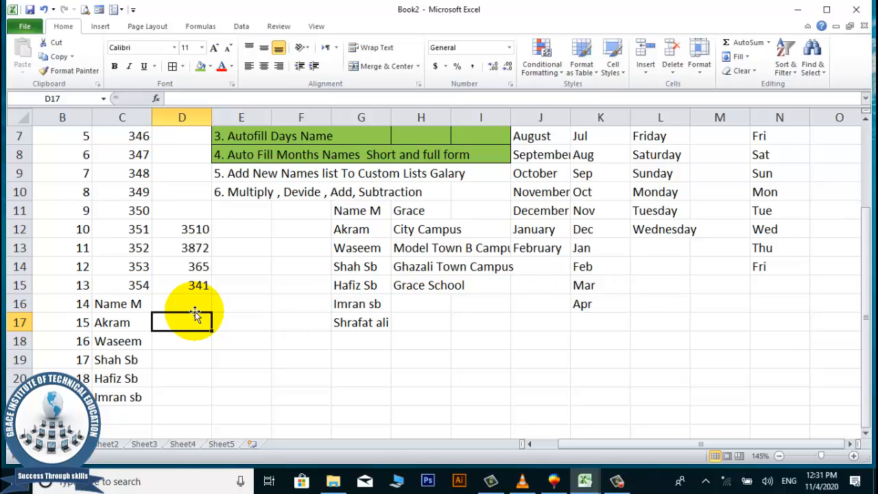
# Scroll down to the empty rows and move from F22 up to row 18.
pyautogui.scroll(-1, 243, 162)
pyautogui.scroll(-1, 244, 163)
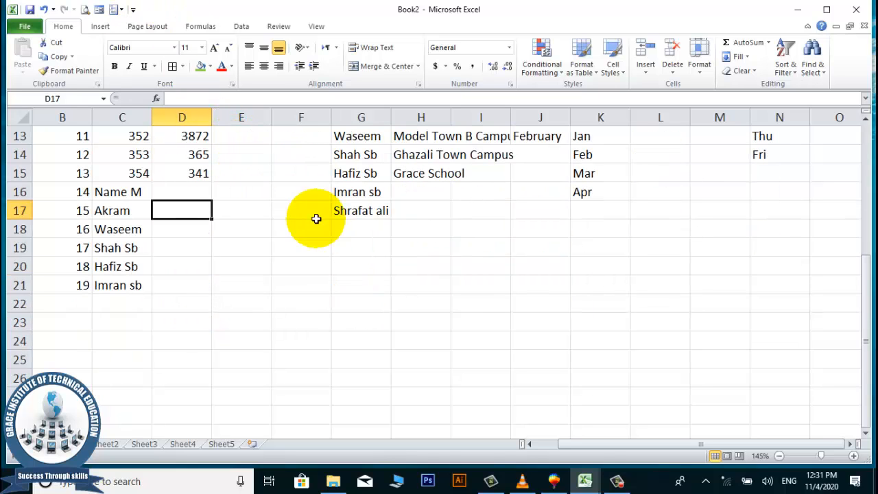
pyautogui.click(294, 249)
pyautogui.click(306, 297)
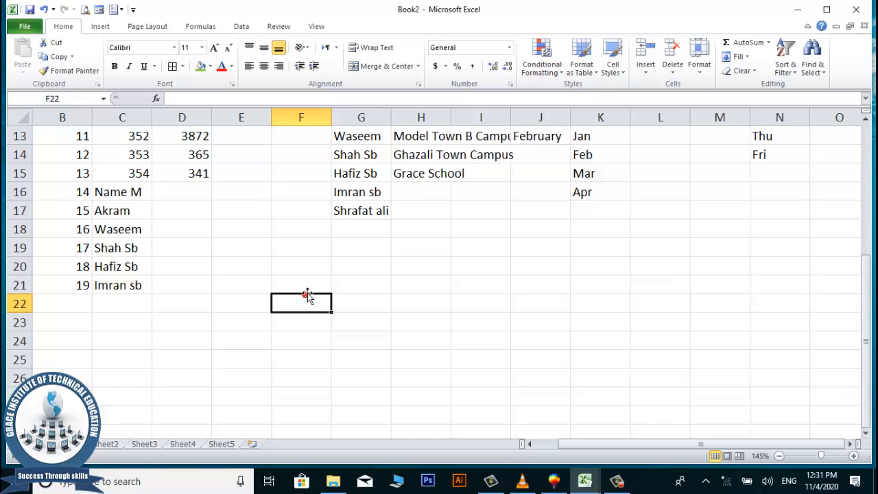
pyautogui.press('Up')
pyautogui.press('Up')
pyautogui.press('Up')
pyautogui.press('Up')
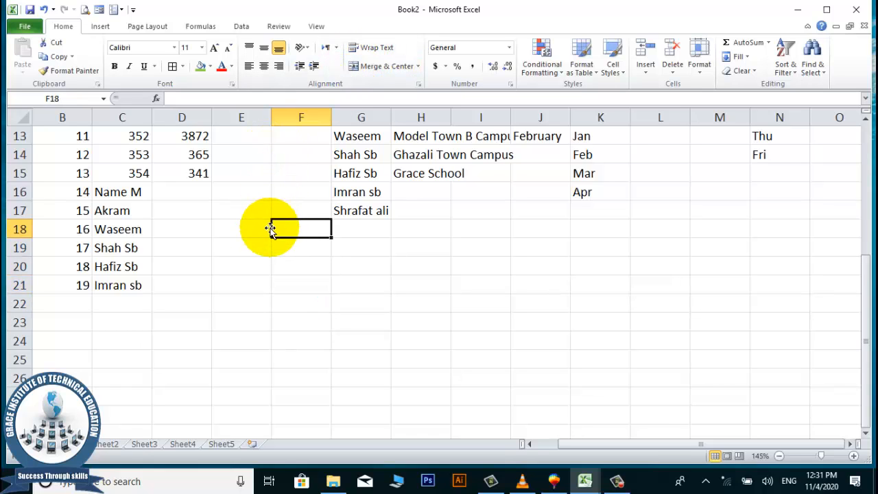
# Apply All Borders and a green fill to E18:I18.
pyautogui.moveTo(219, 227); pyautogui.dragTo(472, 236)
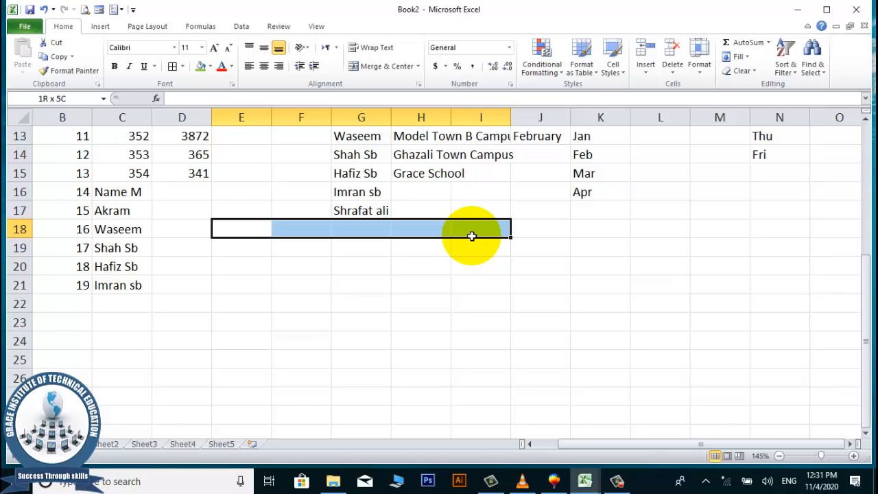
pyautogui.moveTo(472, 236); pyautogui.dragTo(463, 232)
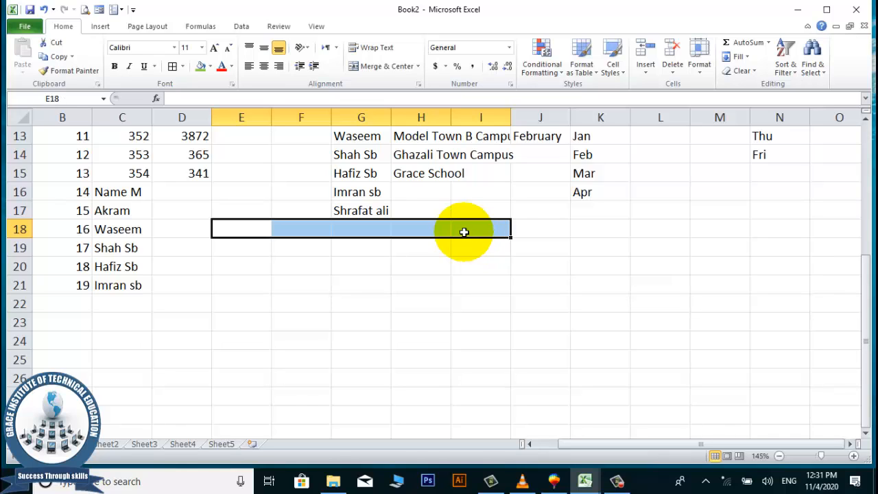
pyautogui.click(172, 66)
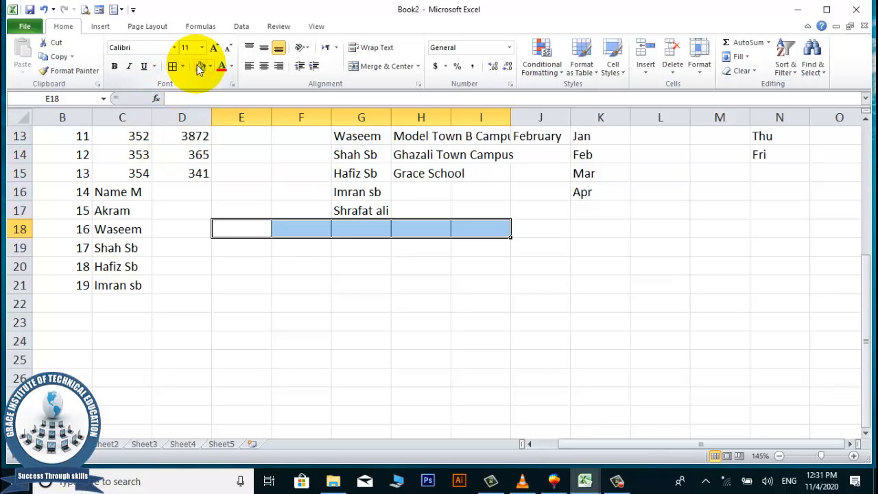
pyautogui.click(201, 67)
pyautogui.click(298, 250)
pyautogui.click(368, 304)
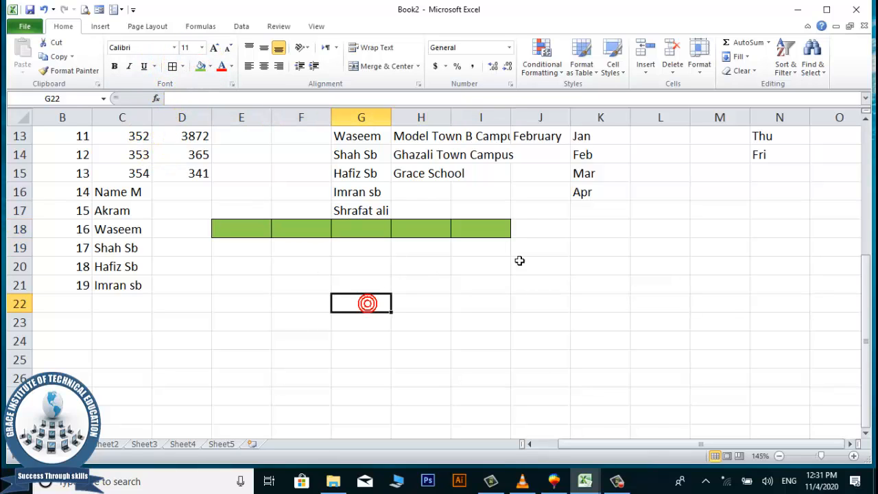
pyautogui.scroll(1, 588, 268)
pyautogui.click(560, 284)
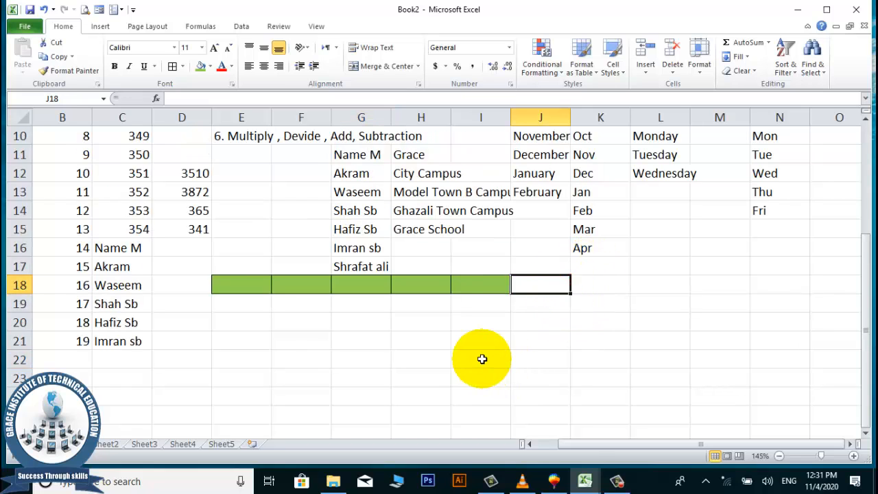
# Enter =E18*F18+G18-H18/5 in J18, which shows 0 while the row is empty.
pyautogui.write('=')
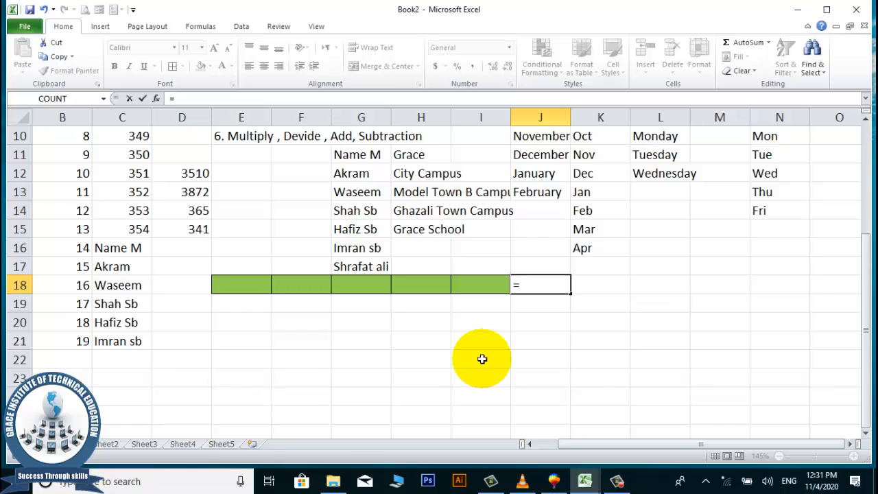
pyautogui.click(237, 283)
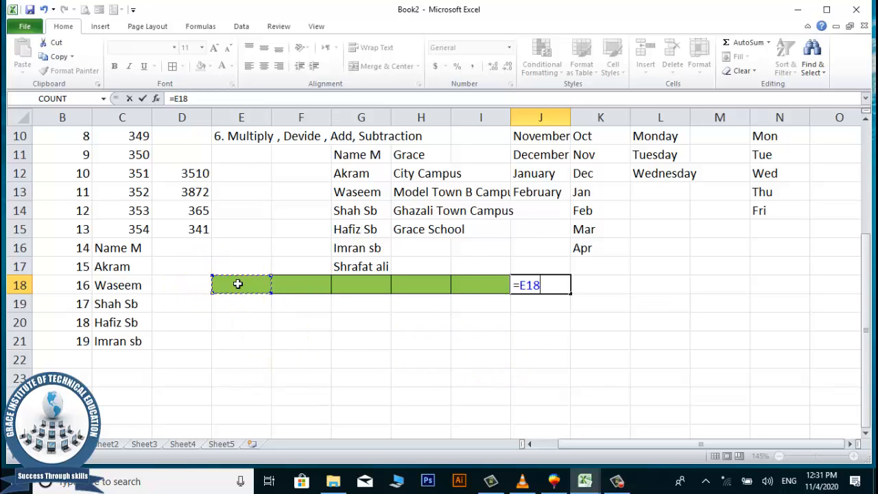
pyautogui.write('*')
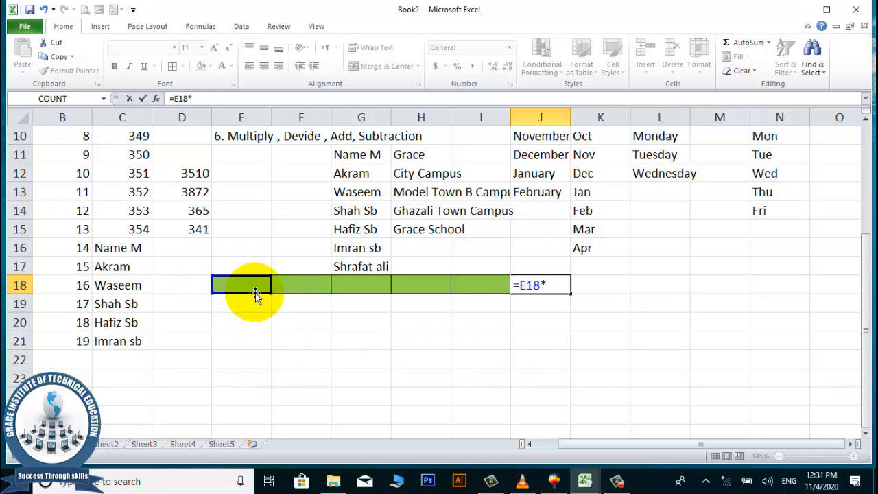
pyautogui.click(300, 283)
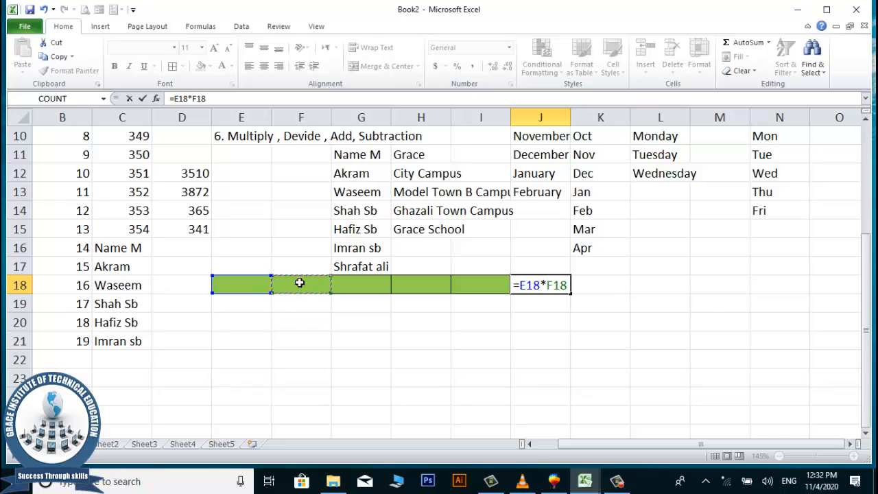
pyautogui.write('-')
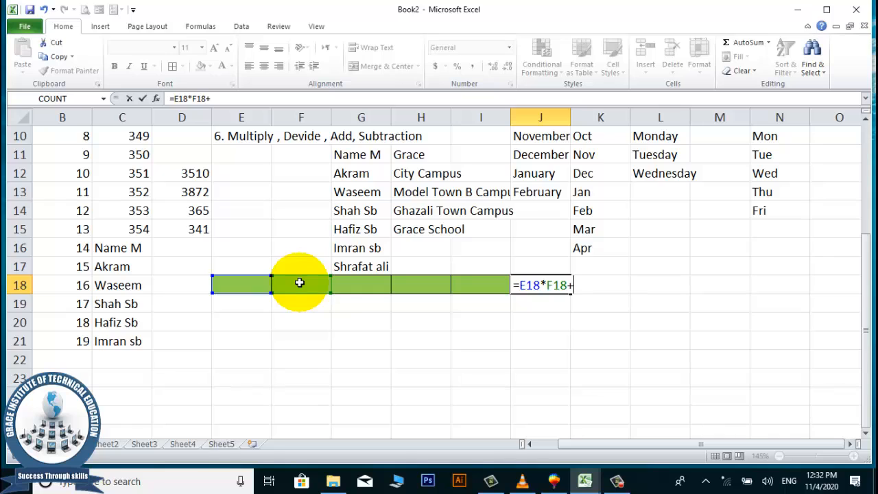
pyautogui.click(349, 284)
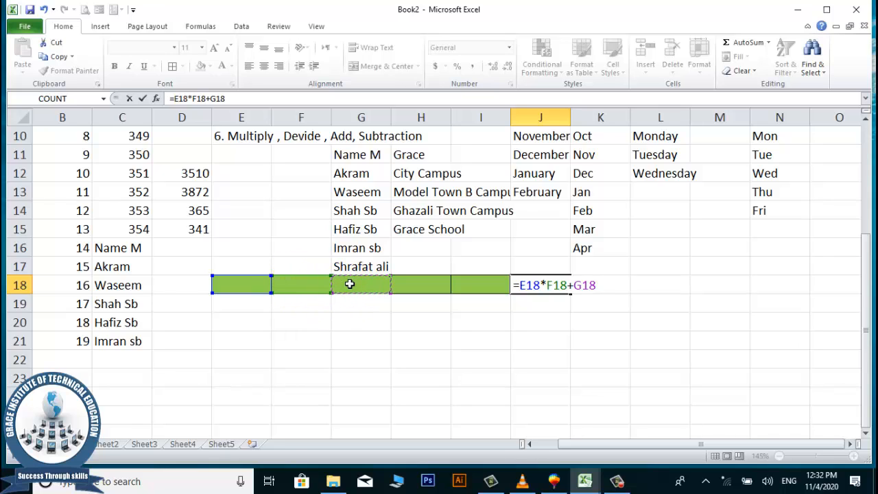
pyautogui.write('-')
pyautogui.click(423, 285)
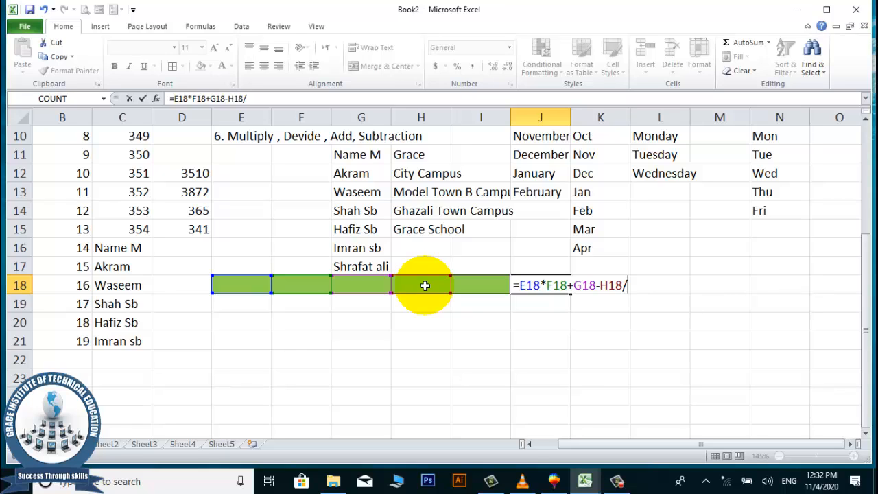
pyautogui.write('5')
pyautogui.press('Return')
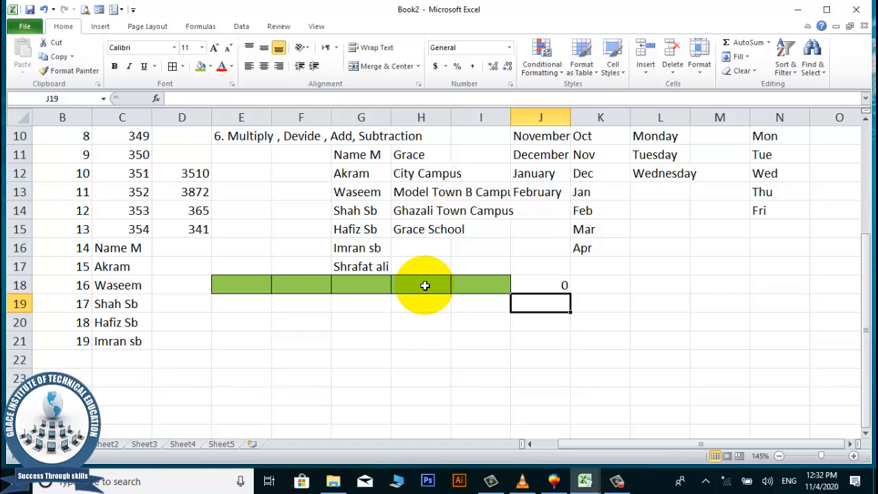
pyautogui.press('Left')
pyautogui.press('Left')
pyautogui.press('Left')
pyautogui.press('Left')
pyautogui.press('Left')
# Enter 657, 4545, 66, 345 and 657 across E18:I18, making J18 show 2986062.
pyautogui.press('Up')
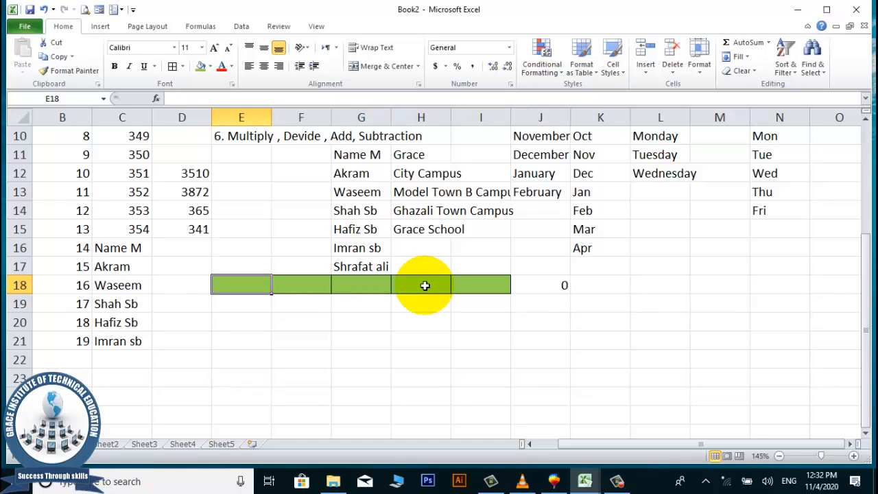
pyautogui.write('657')
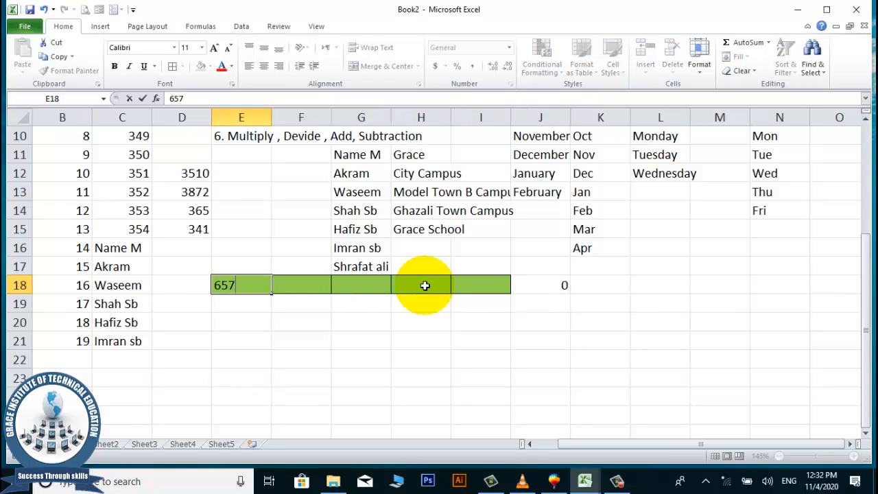
pyautogui.press('Tab')
pyautogui.write('4545')
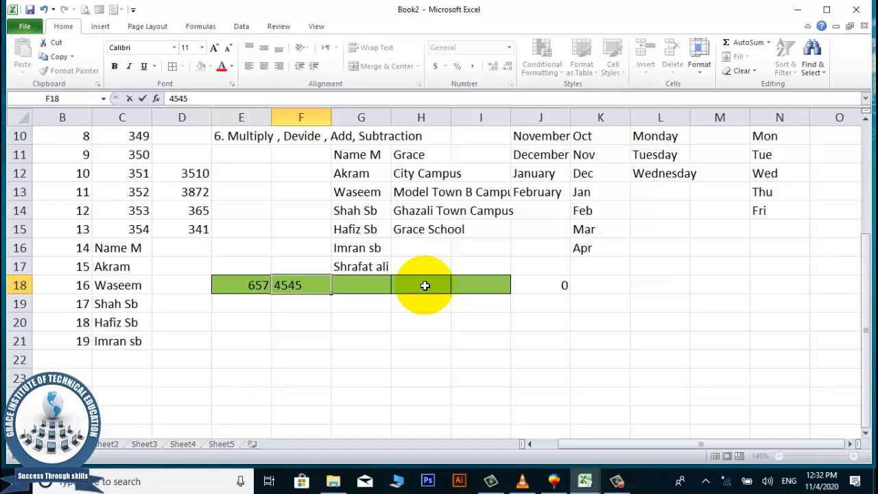
pyautogui.press('Tab')
pyautogui.write('66')
pyautogui.press('Tab')
pyautogui.write('3')
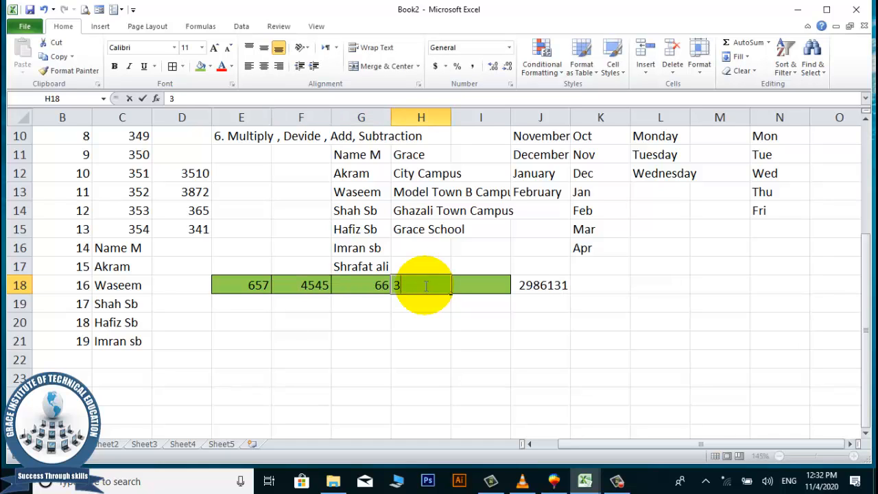
pyautogui.write('45')
pyautogui.press('Tab')
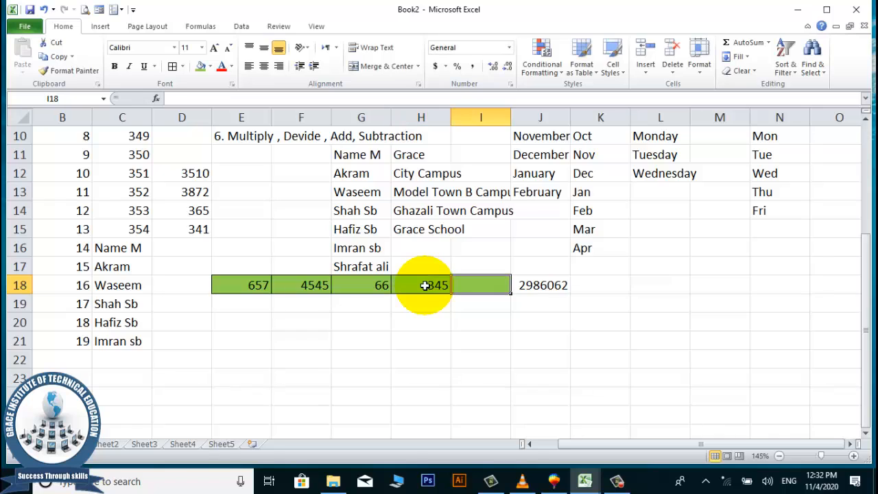
pyautogui.write('657')
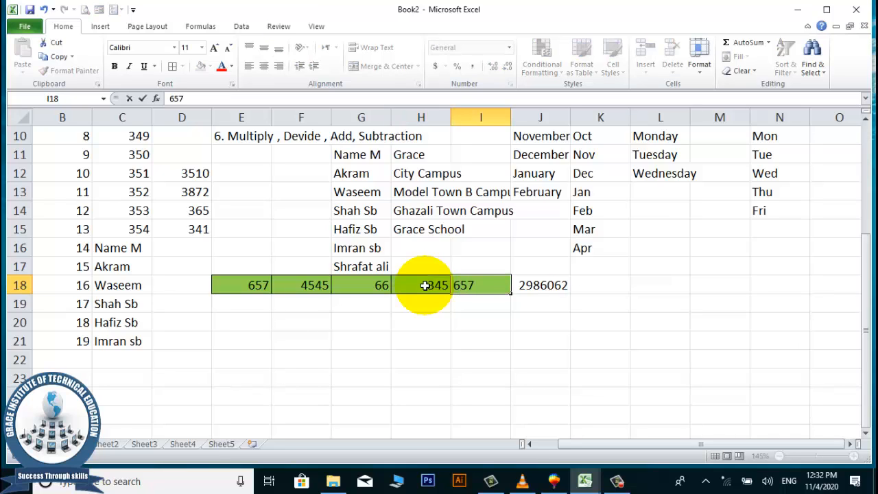
pyautogui.press('Return')
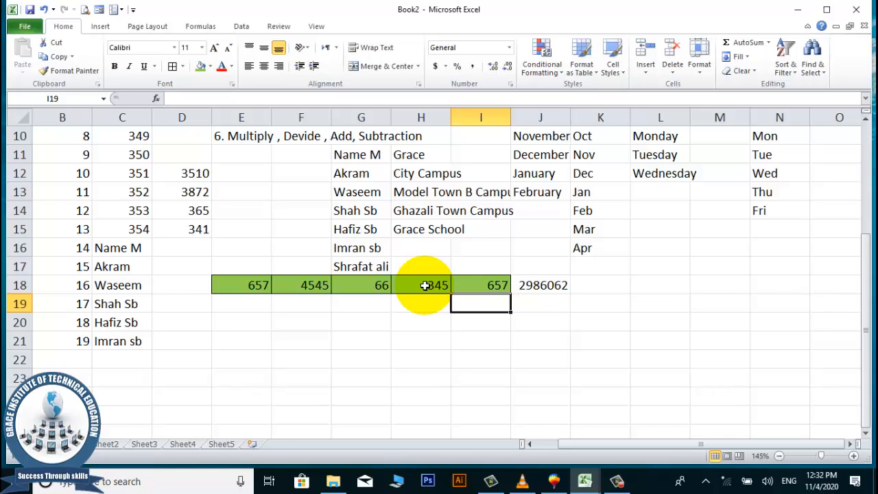
pyautogui.click(437, 310)
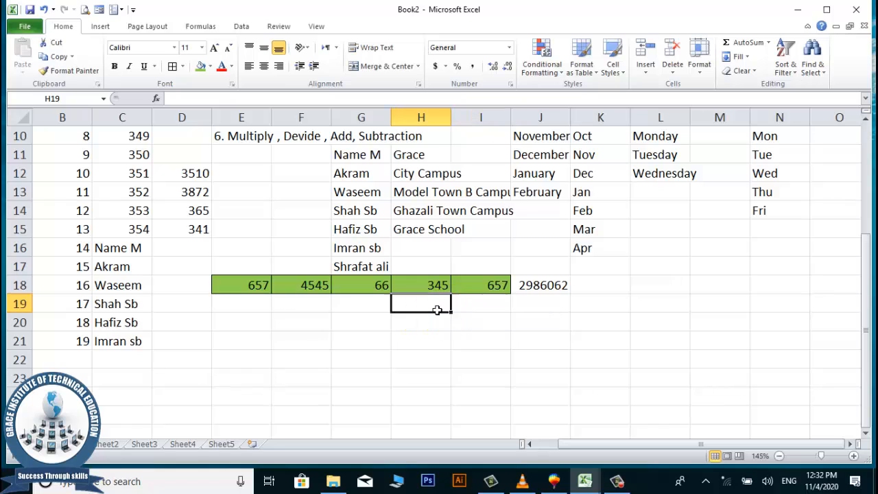
pyautogui.click(437, 311)
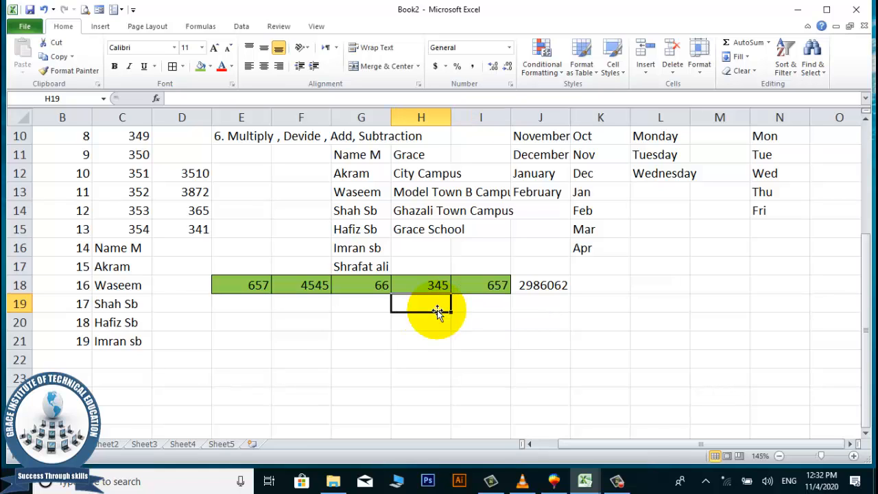
pyautogui.click(194, 359)
# Put 656 in E22 and =E22/F18 in F22, showing 0.14433.
pyautogui.click(240, 355)
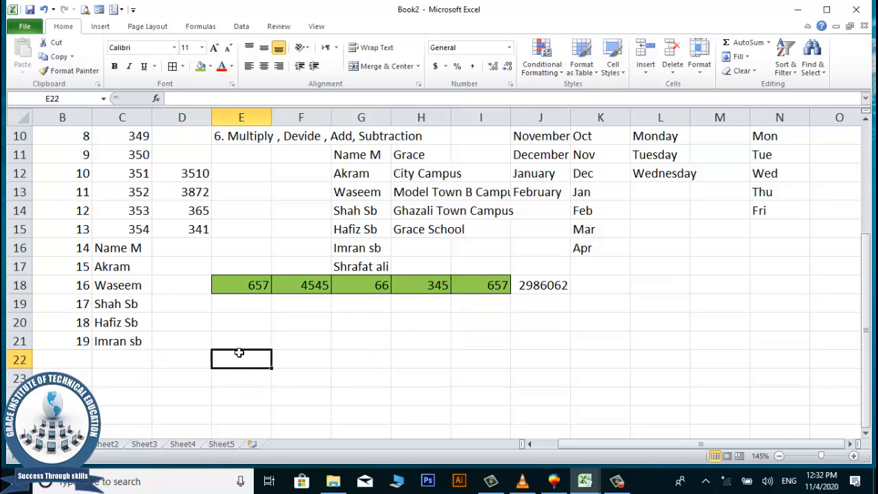
pyautogui.write('656')
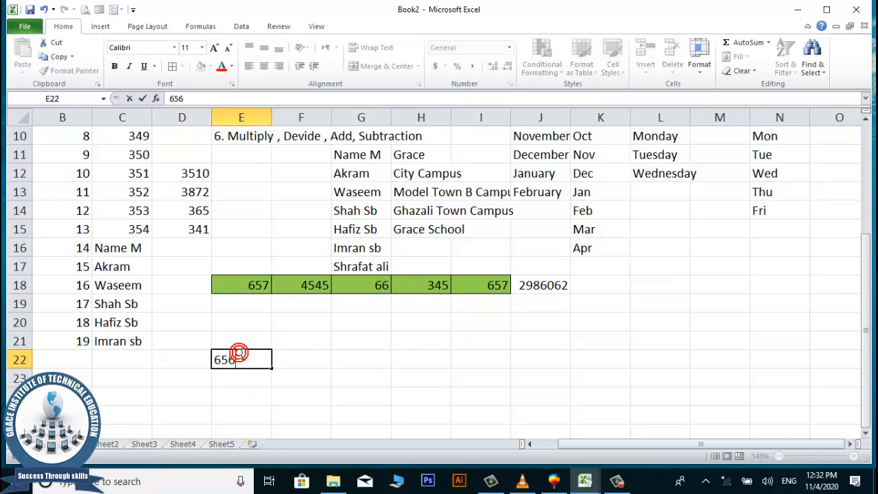
pyautogui.press('Tab')
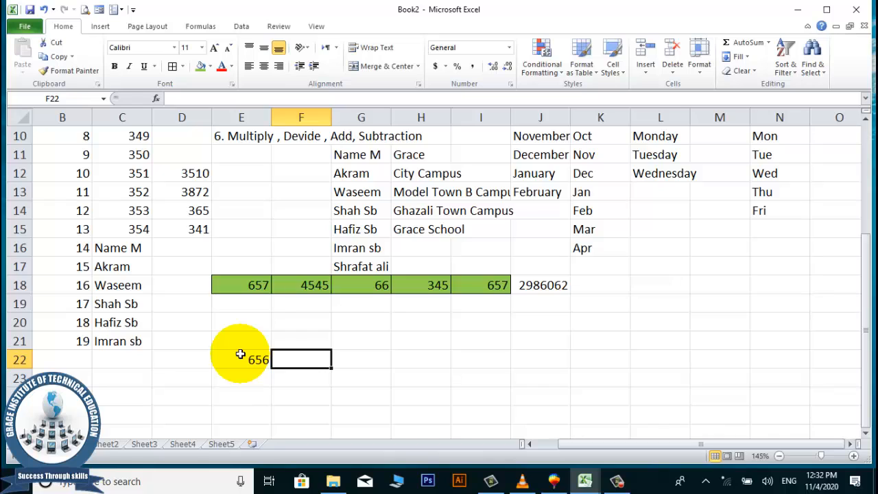
pyautogui.write('=')
pyautogui.click(231, 359)
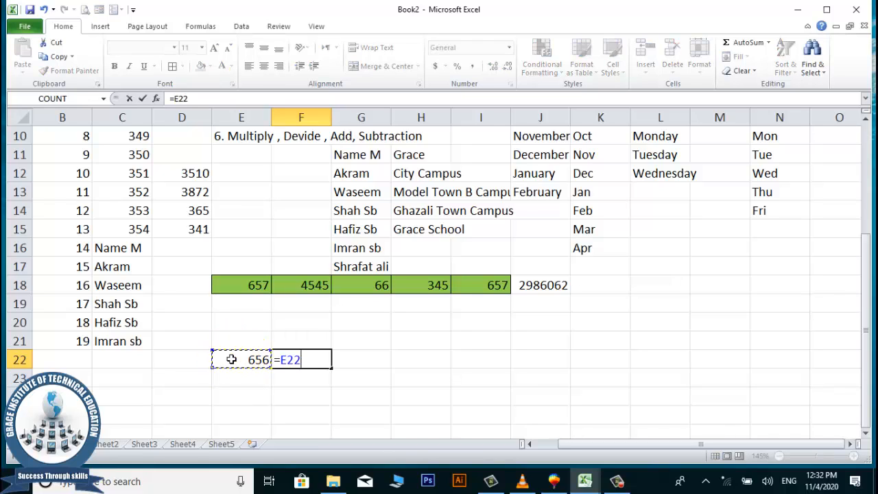
pyautogui.write('/')
pyautogui.click(306, 285)
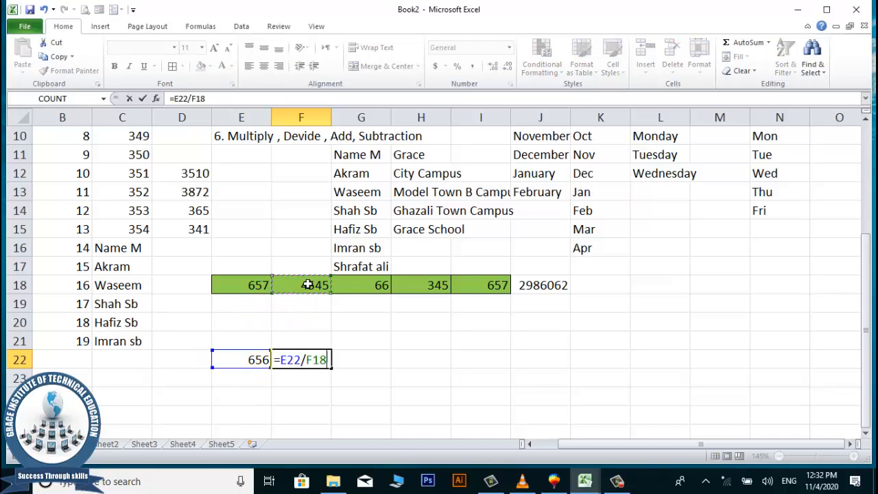
pyautogui.press('Return')
pyautogui.click(244, 400)
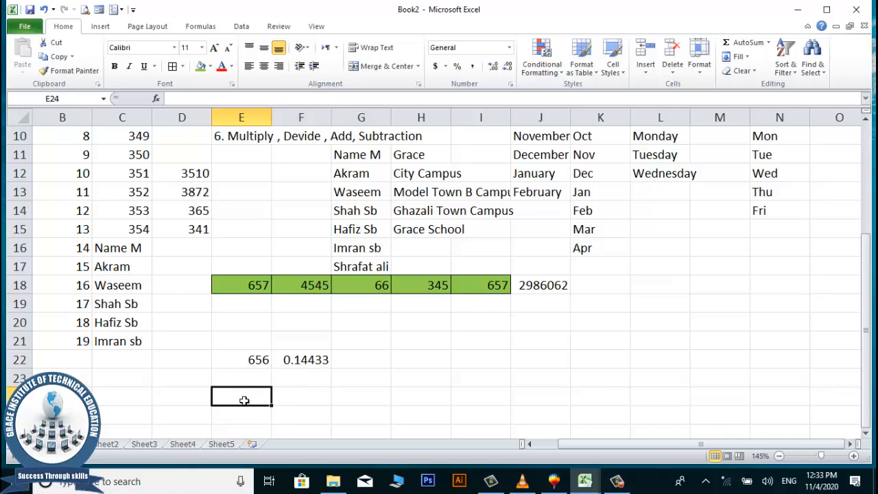
pyautogui.click(243, 400)
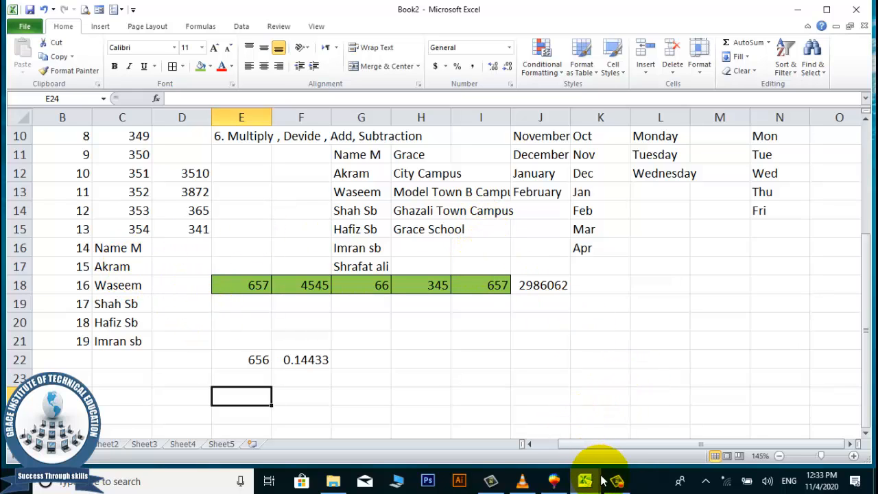
pyautogui.moveTo(611, 483)
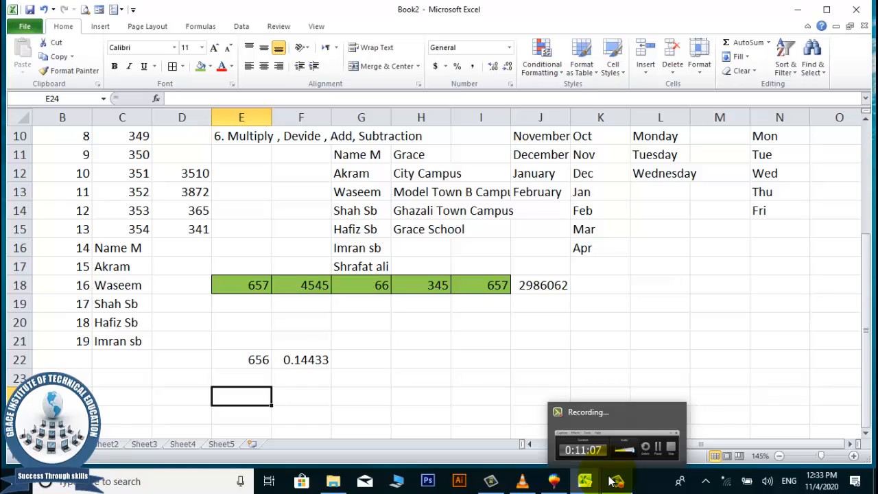
pyautogui.click(613, 482)
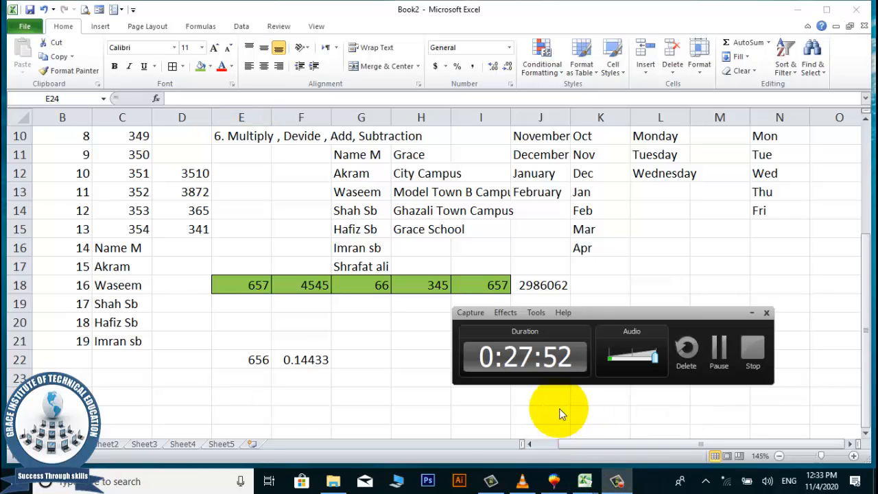